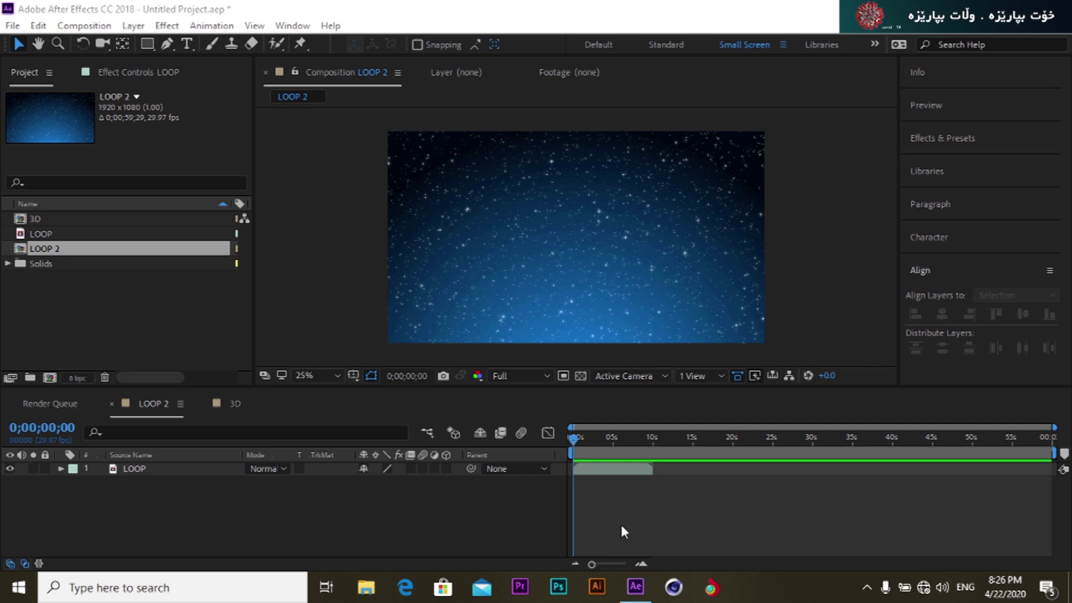
Step: Scrub through the first seconds of the LOOP 2 composition and play it back from the start
{"action": "left_click", "coordinate": [576, 441]}
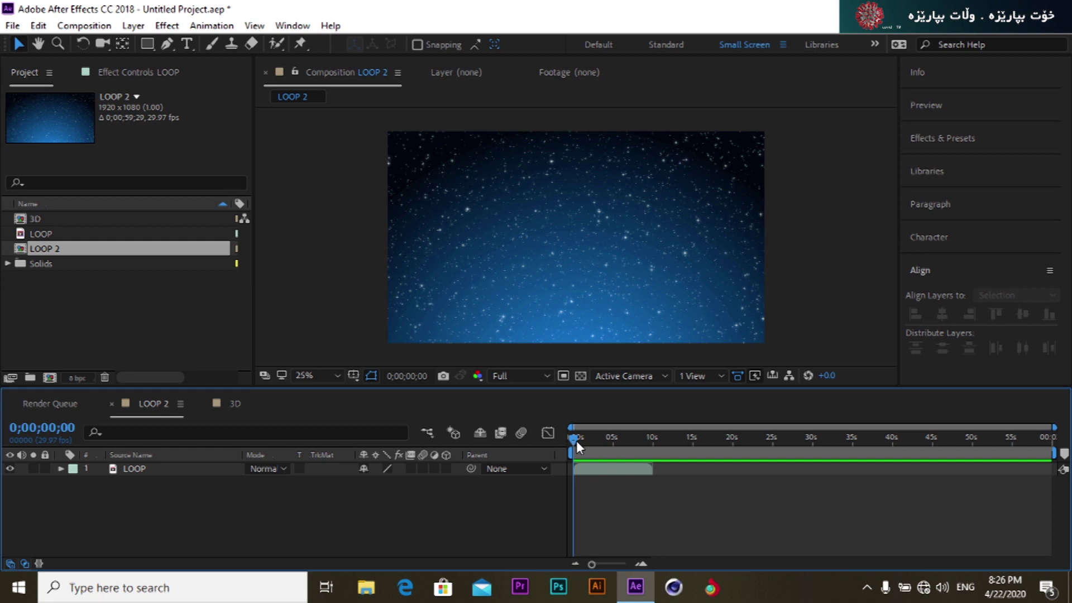
{"action": "left_click_drag", "start_coordinate": [575, 441], "coordinate": [620, 441]}
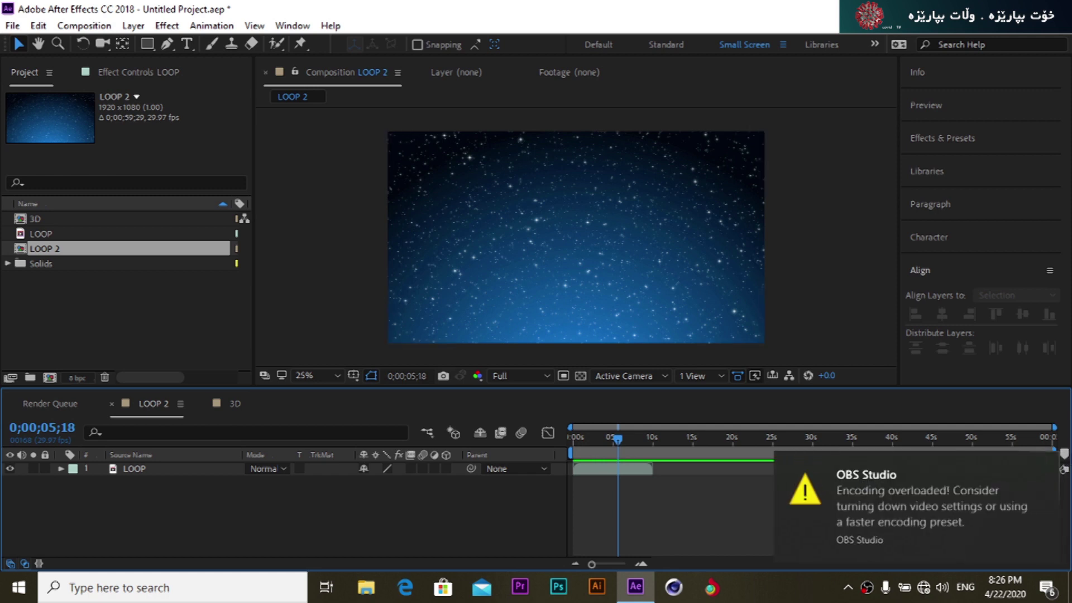
{"action": "left_click", "coordinate": [1044, 466]}
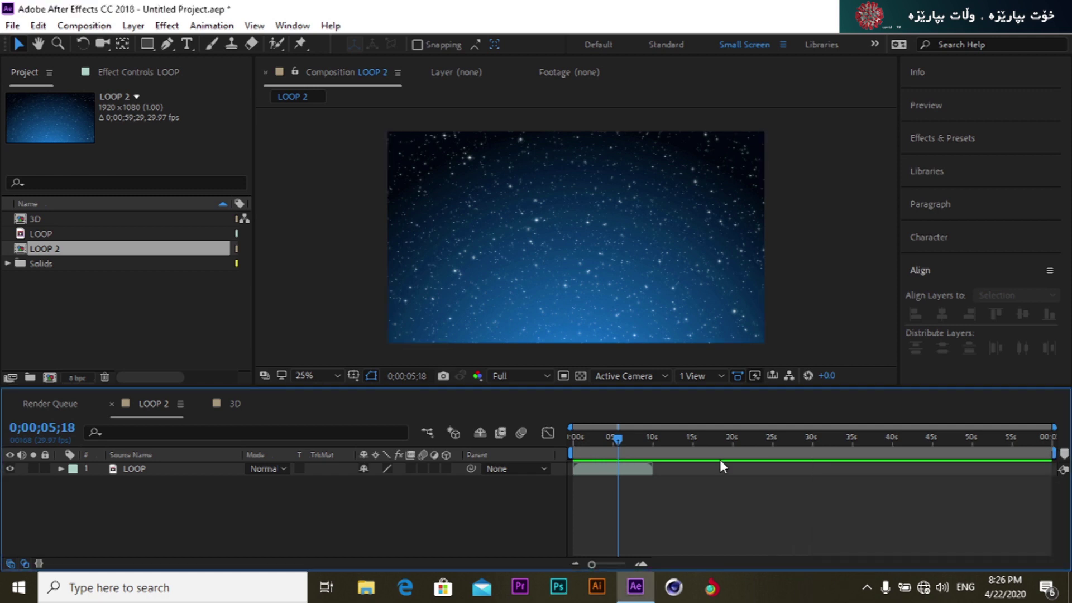
{"action": "left_click", "coordinate": [605, 439]}
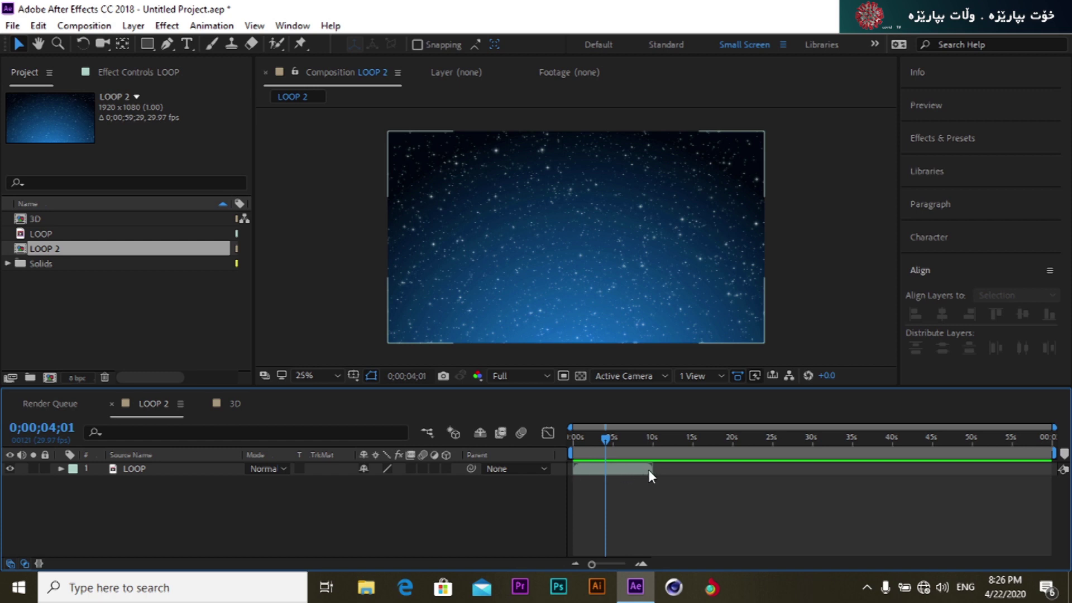
{"action": "left_click_drag", "start_coordinate": [605, 438], "coordinate": [565, 441]}
{"action": "key", "text": "space"}
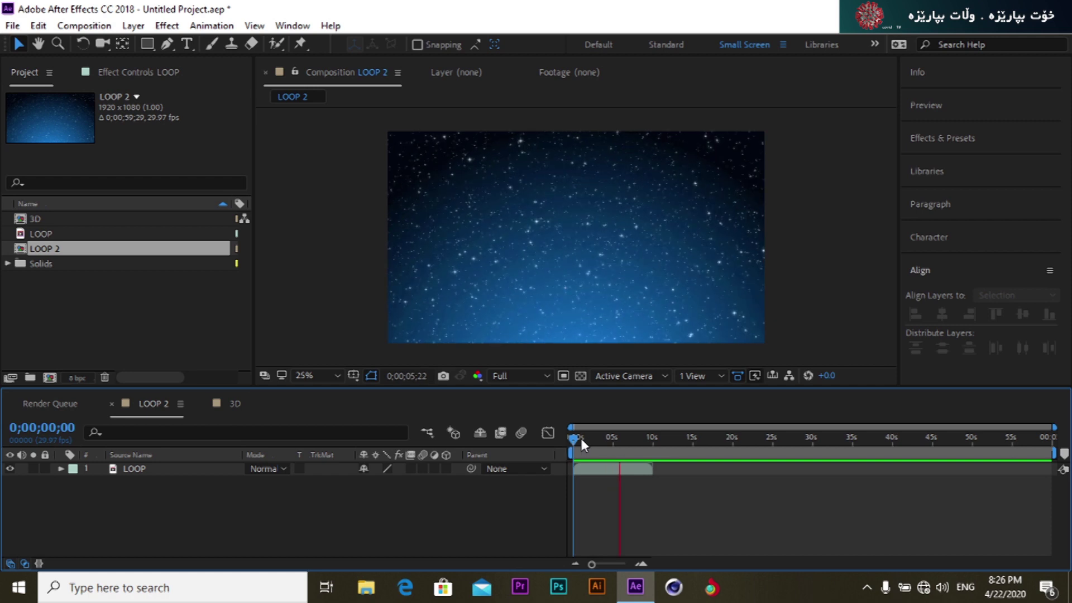
Step: Preview LOOP 2 with the work area limited to the first 10 seconds, and extend the work area back to the composition's end
{"action": "mouse_move", "coordinate": [581, 438]}
{"action": "left_mouse_down"}
{"action": "mouse_move", "coordinate": [656, 437]}
{"action": "mouse_move", "coordinate": [574, 448]}
{"action": "left_mouse_up"}
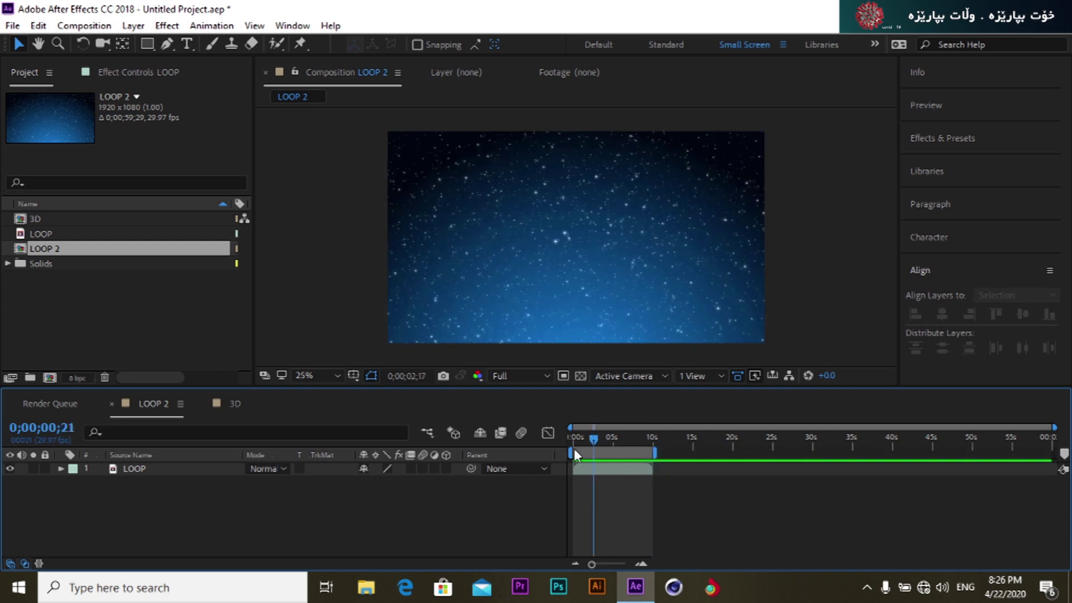
{"action": "key", "text": "space"}
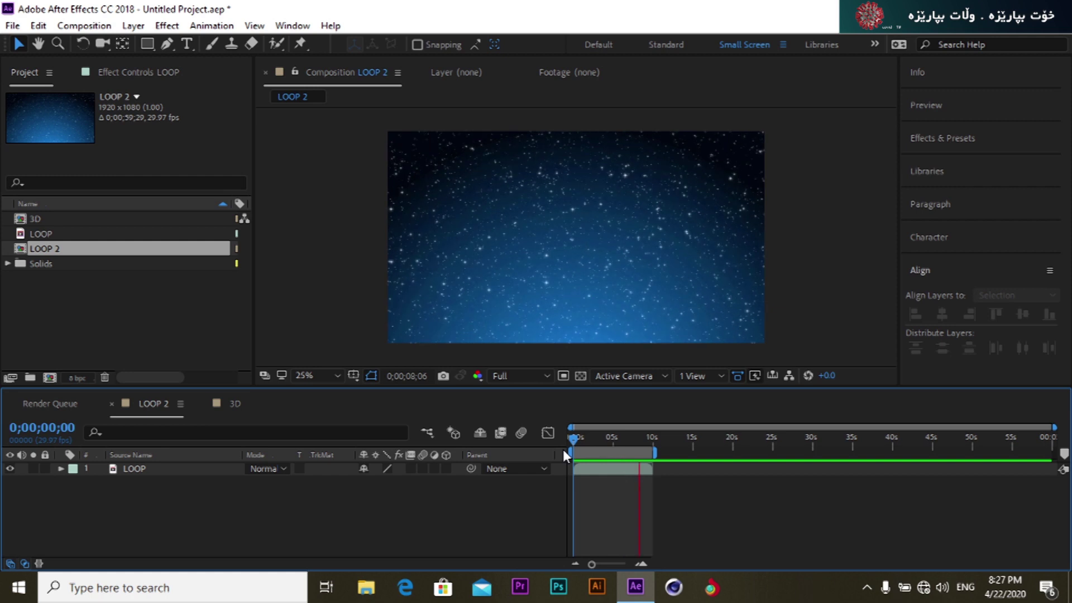
{"action": "key", "text": "space"}
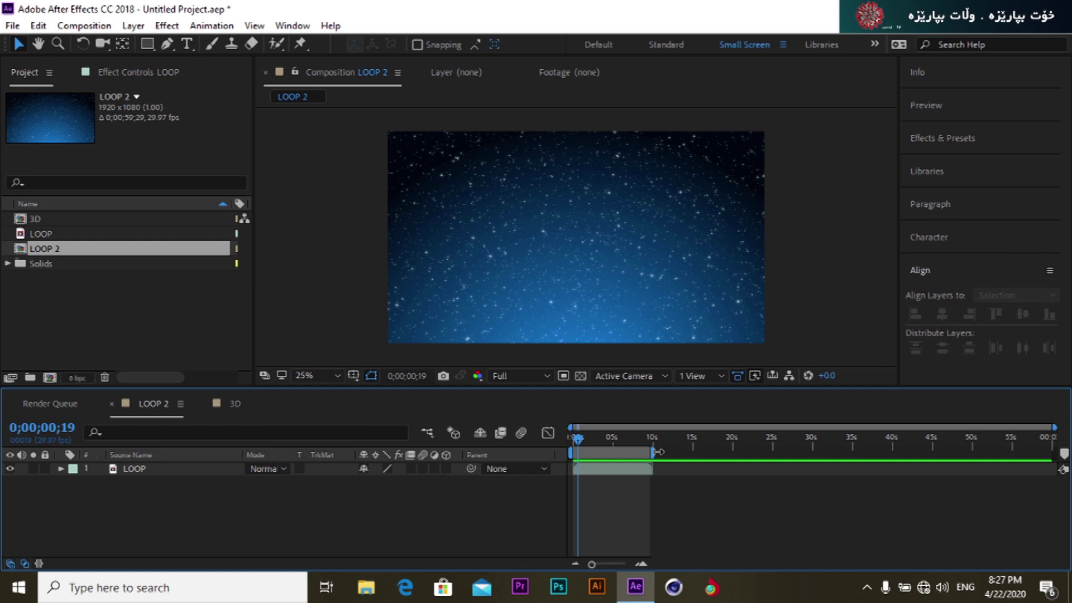
{"action": "left_click_drag", "start_coordinate": [659, 452], "coordinate": [1056, 450]}
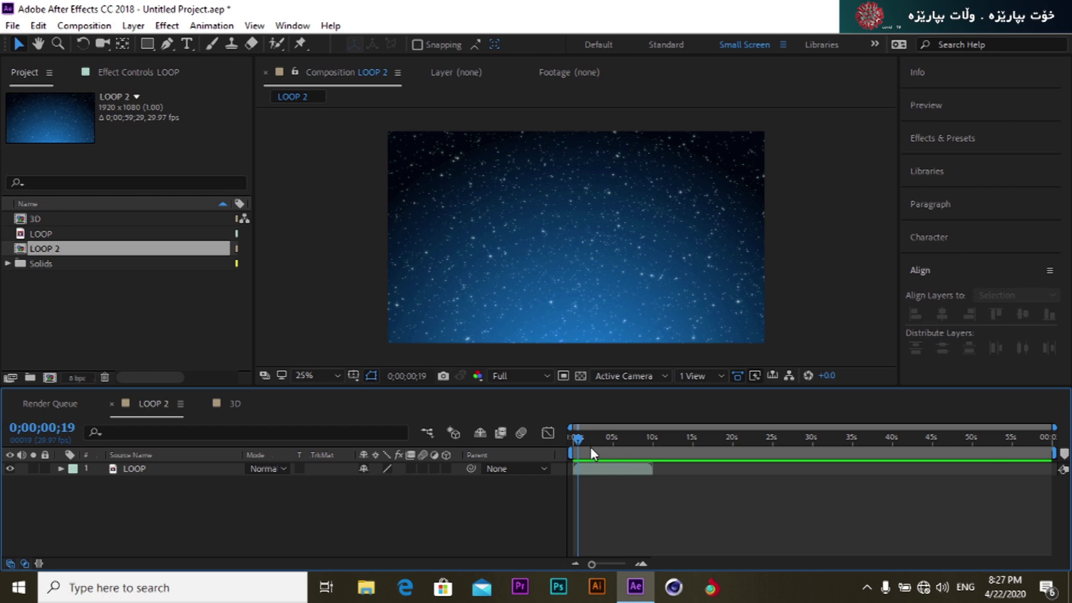
{"action": "mouse_move", "coordinate": [578, 441]}
{"action": "left_mouse_down"}
{"action": "mouse_move", "coordinate": [618, 439]}
{"action": "mouse_move", "coordinate": [577, 442]}
{"action": "left_mouse_up"}
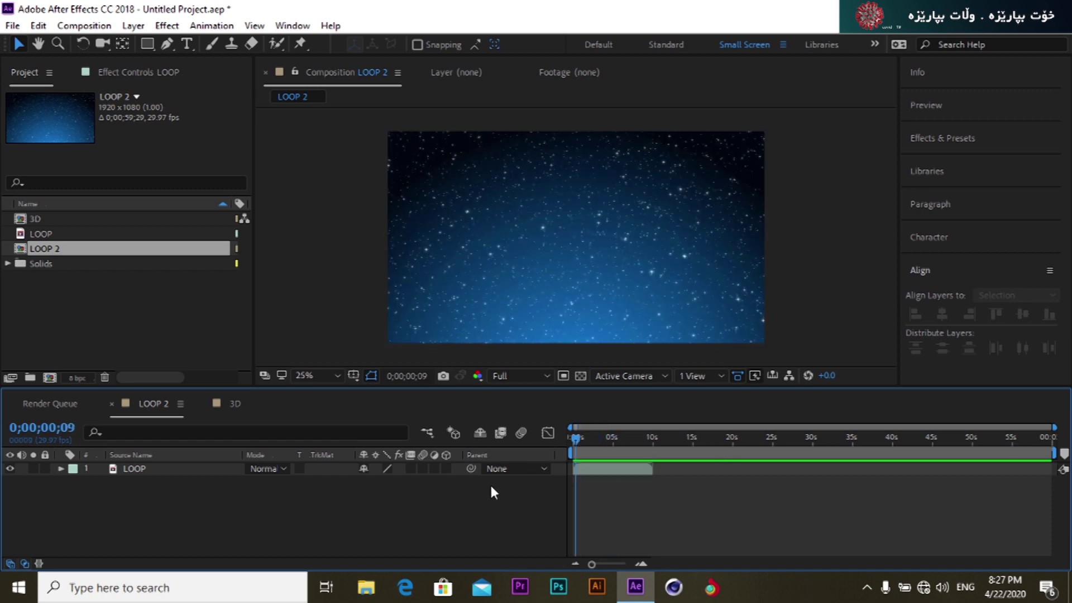
Step: Duplicate the LOOP layer three times in the LOOP 2 composition
{"action": "left_click", "coordinate": [147, 464]}
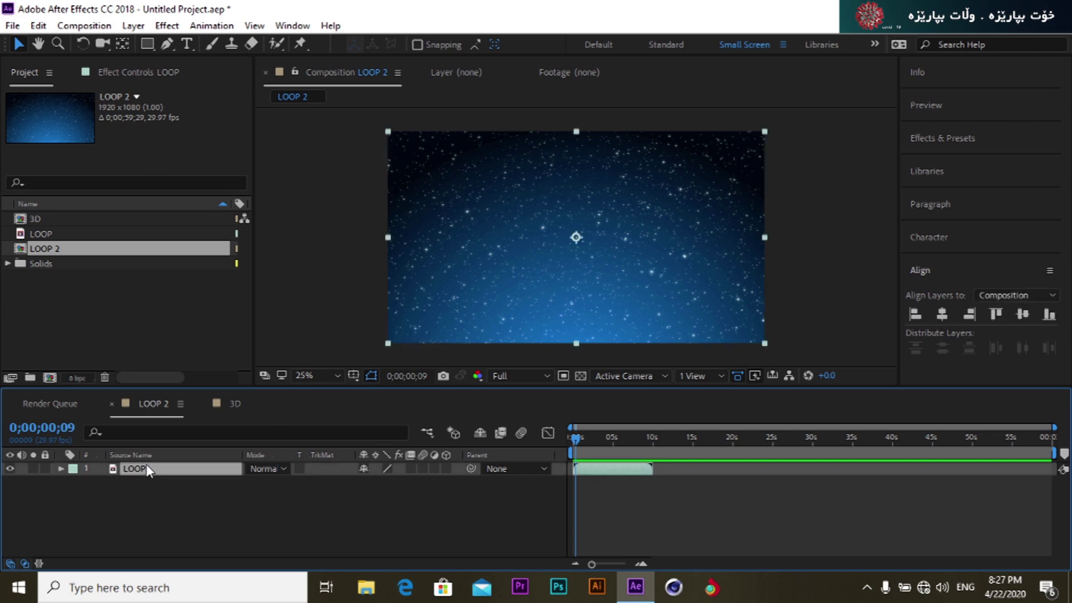
{"action": "key", "text": "ctrl+d"}
{"action": "key", "text": "ctrl+d"}
{"action": "key", "text": "ctrl+d"}
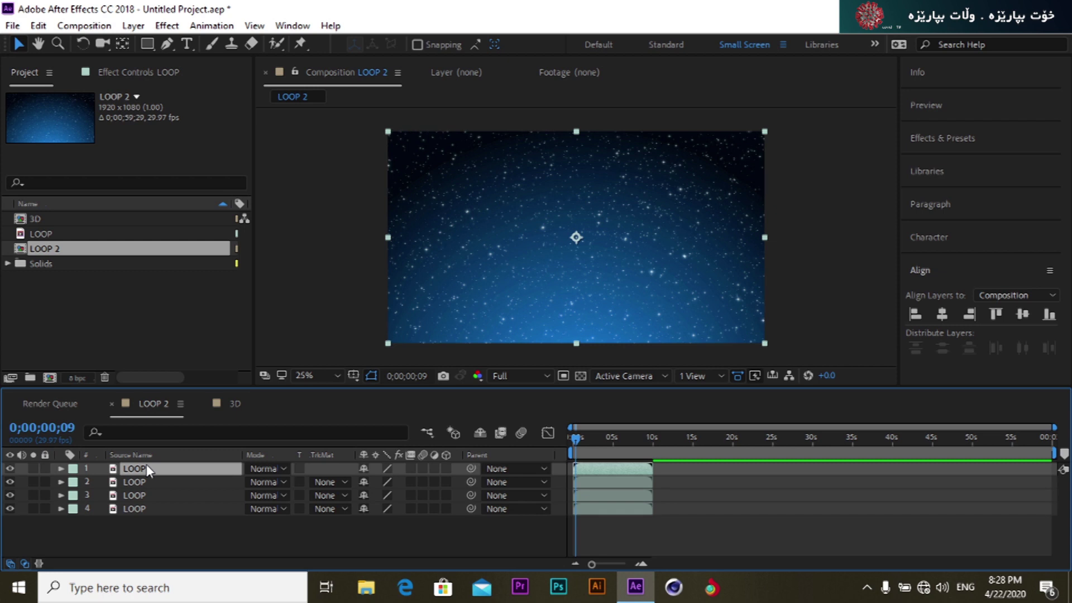
Step: Arrange all four LOOP layers end to end in time with Sequence Layers, without overlap
{"action": "left_click_drag", "start_coordinate": [129, 518], "coordinate": [151, 464]}
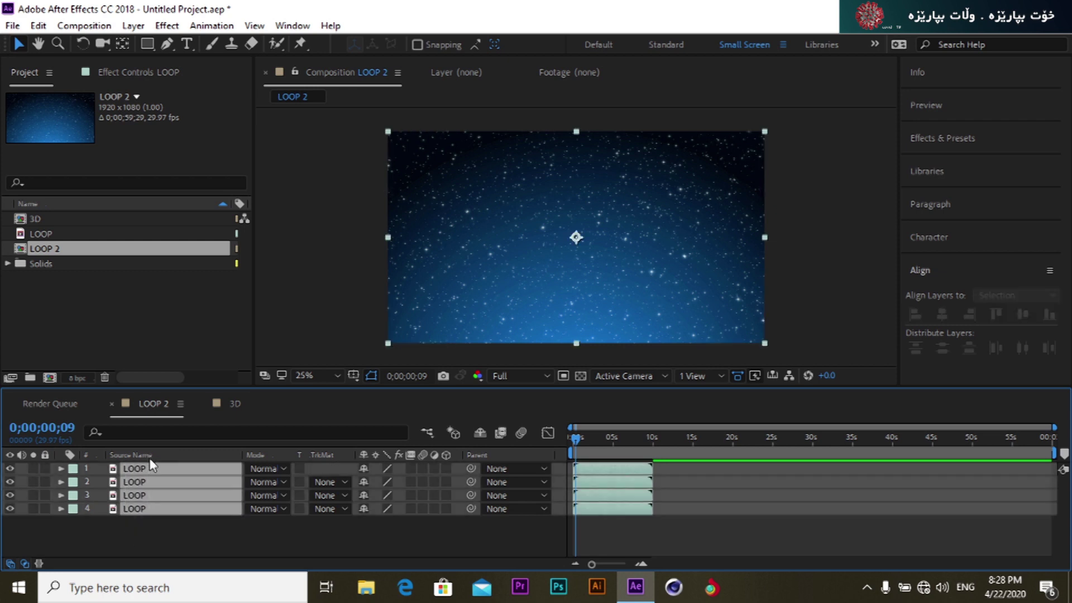
{"action": "right_click", "coordinate": [149, 461]}
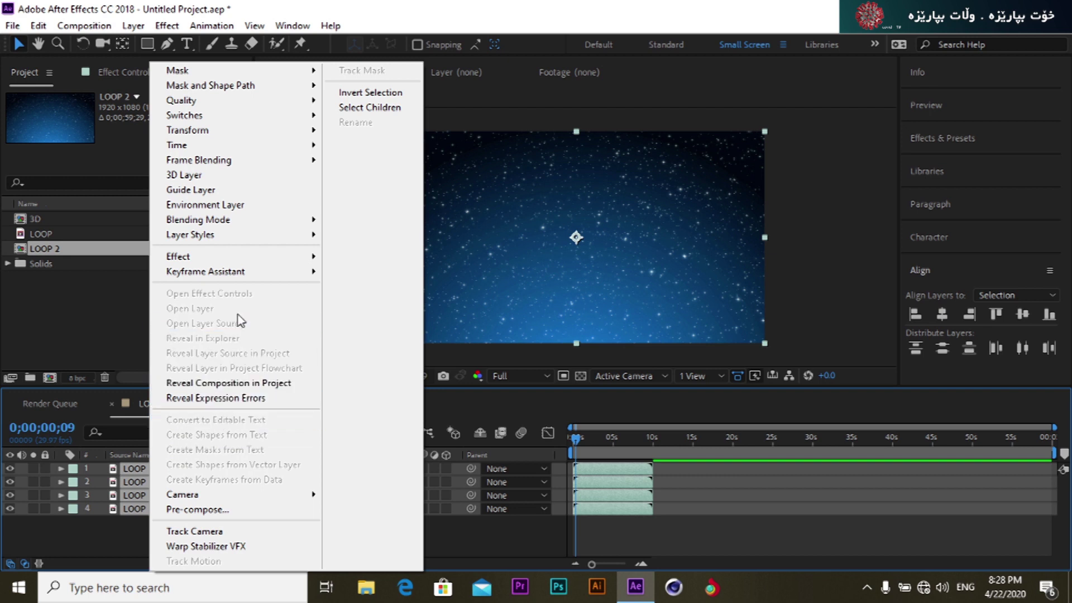
{"action": "mouse_move", "coordinate": [244, 279]}
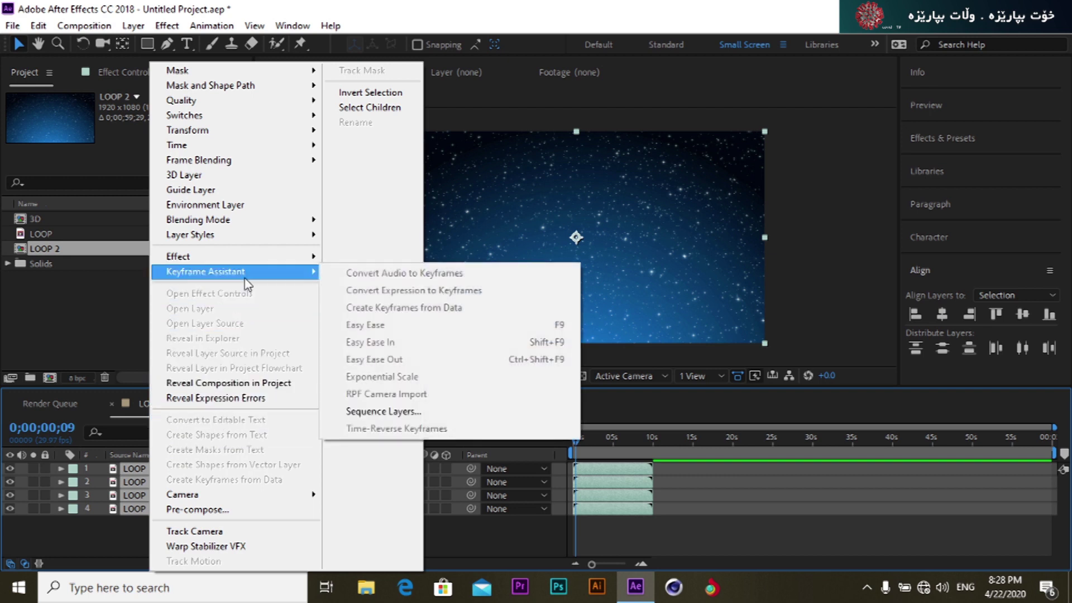
{"action": "left_click", "coordinate": [344, 411]}
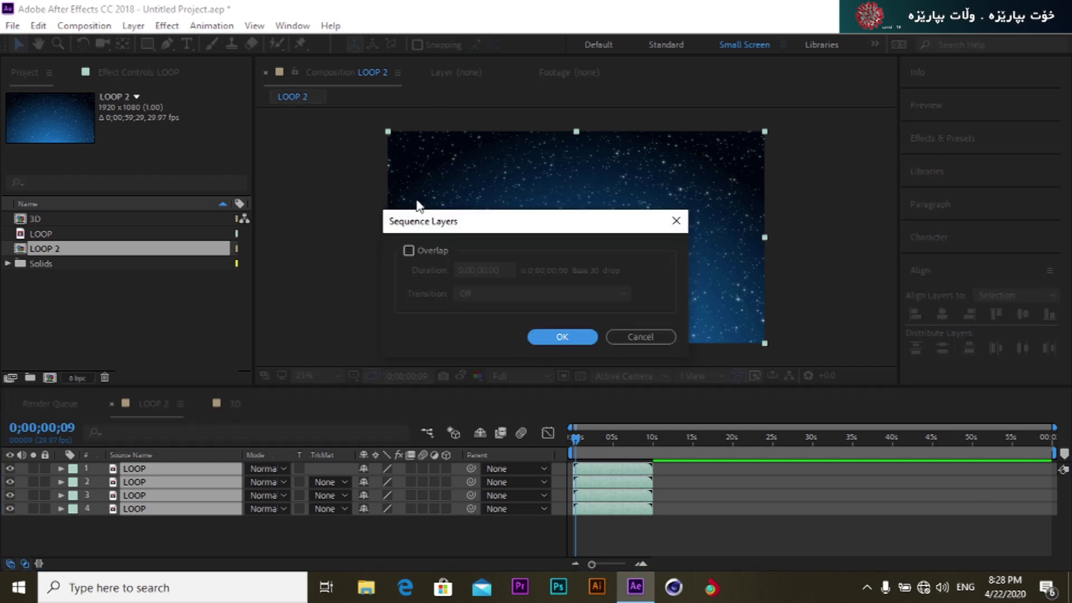
{"action": "left_click", "coordinate": [534, 336]}
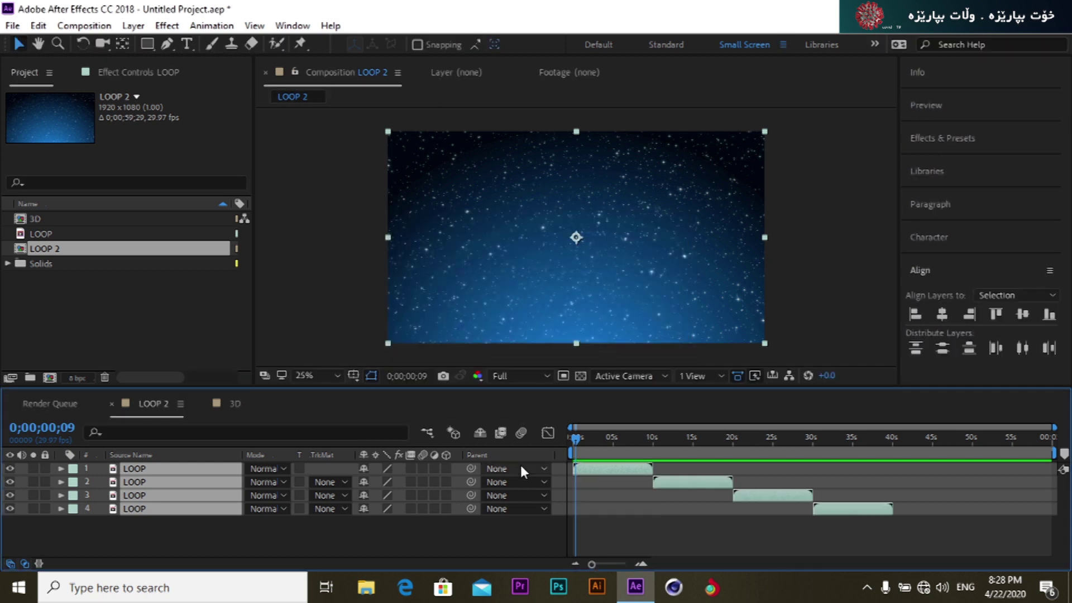
{"action": "left_click", "coordinate": [531, 542]}
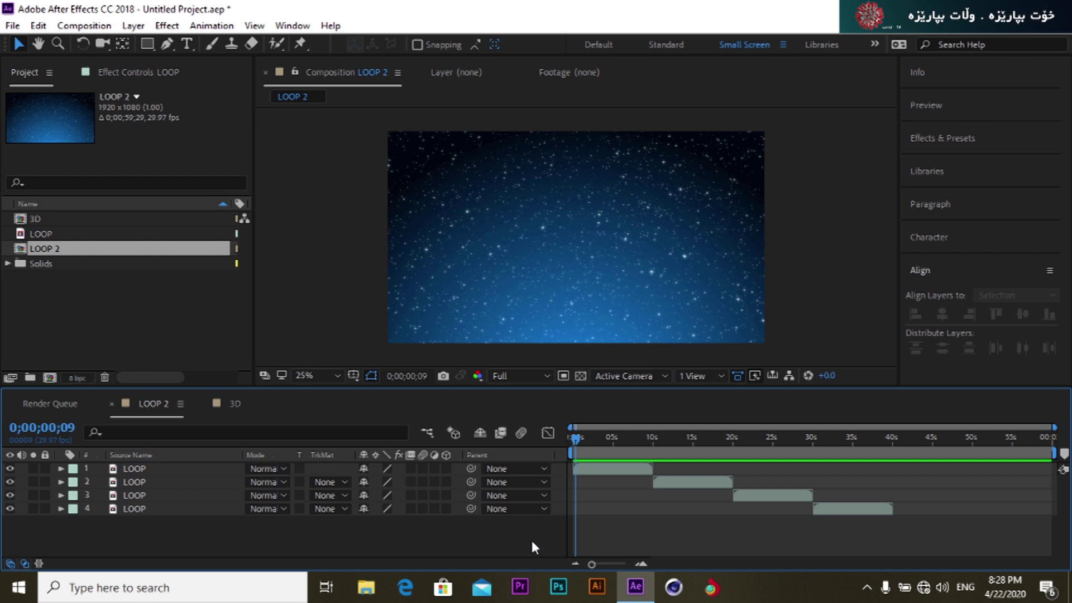
Step: Play and scrub through the sequenced LOOP layers, and return to the composition's start
{"action": "key", "text": "space"}
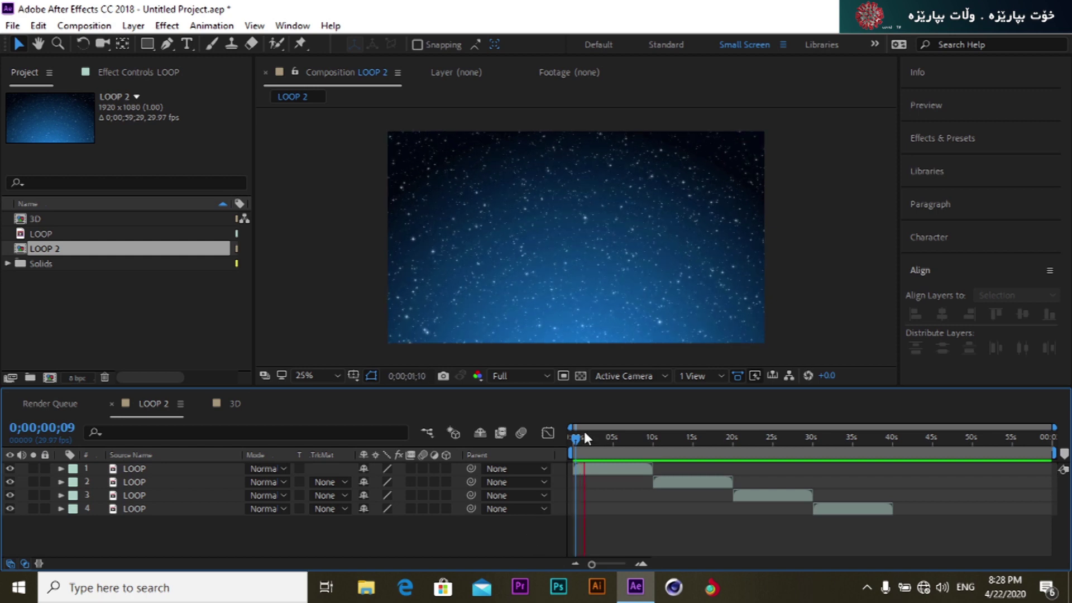
{"action": "left_click_drag", "start_coordinate": [585, 437], "coordinate": [841, 491]}
{"action": "key", "text": "Home"}
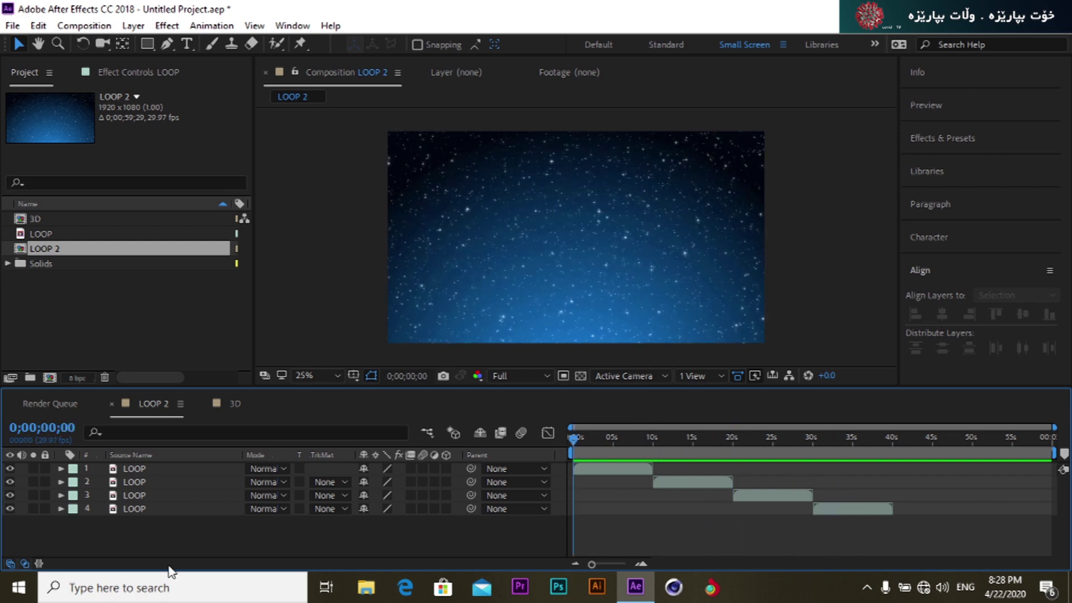
Step: Delete the three duplicate LOOP layers, keeping only the one that starts at 0 seconds
{"action": "left_click_drag", "start_coordinate": [140, 514], "coordinate": [142, 487]}
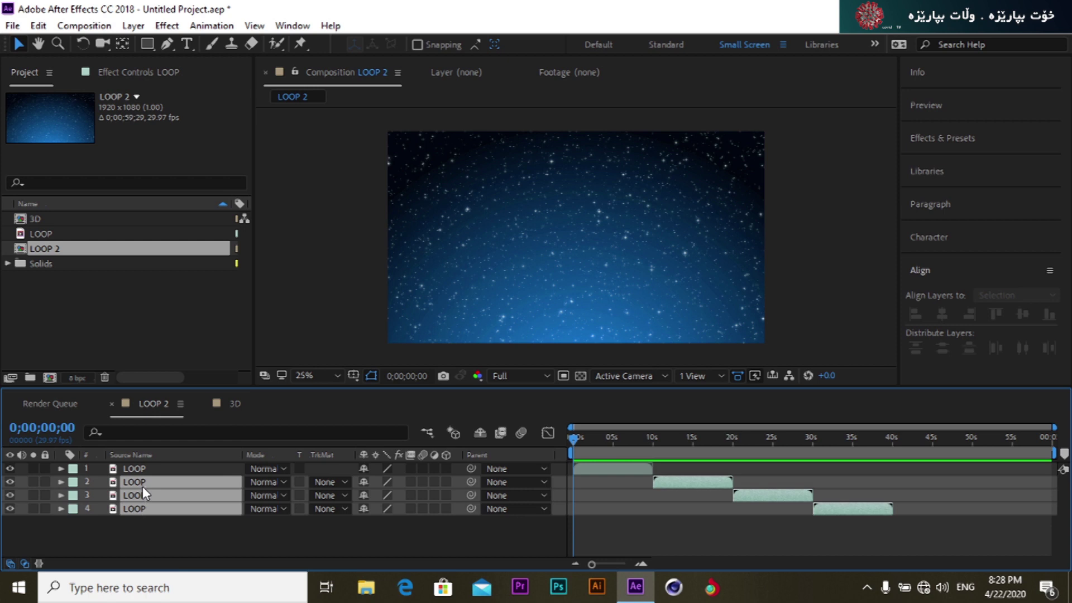
{"action": "key", "text": "Delete"}
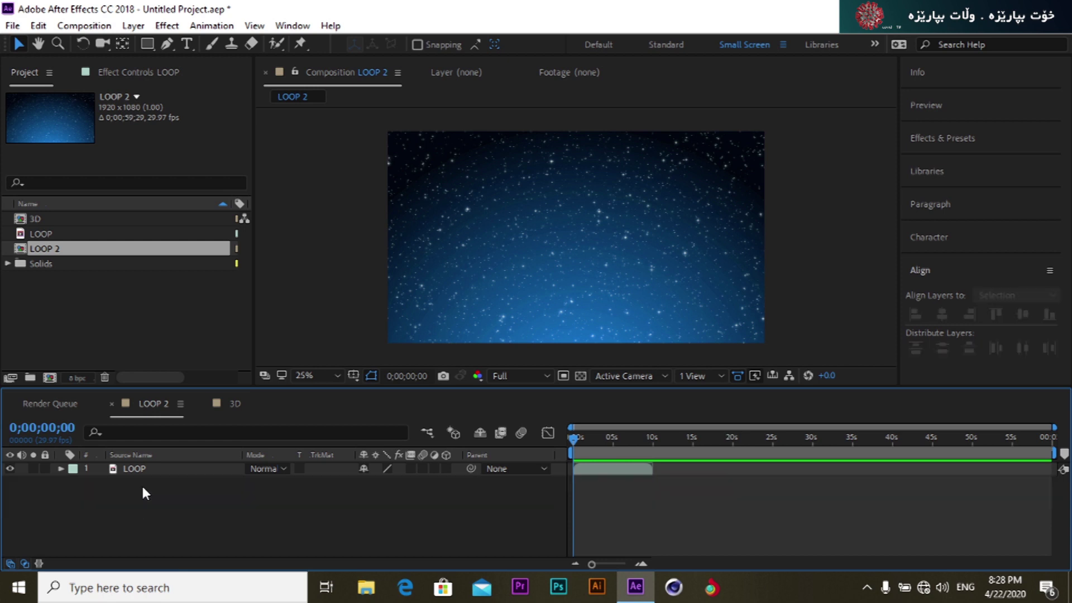
Step: Set the LOOP footage item to loop 5 times in its Interpret Footage settings
{"action": "left_click", "coordinate": [60, 302]}
{"action": "left_click", "coordinate": [62, 234]}
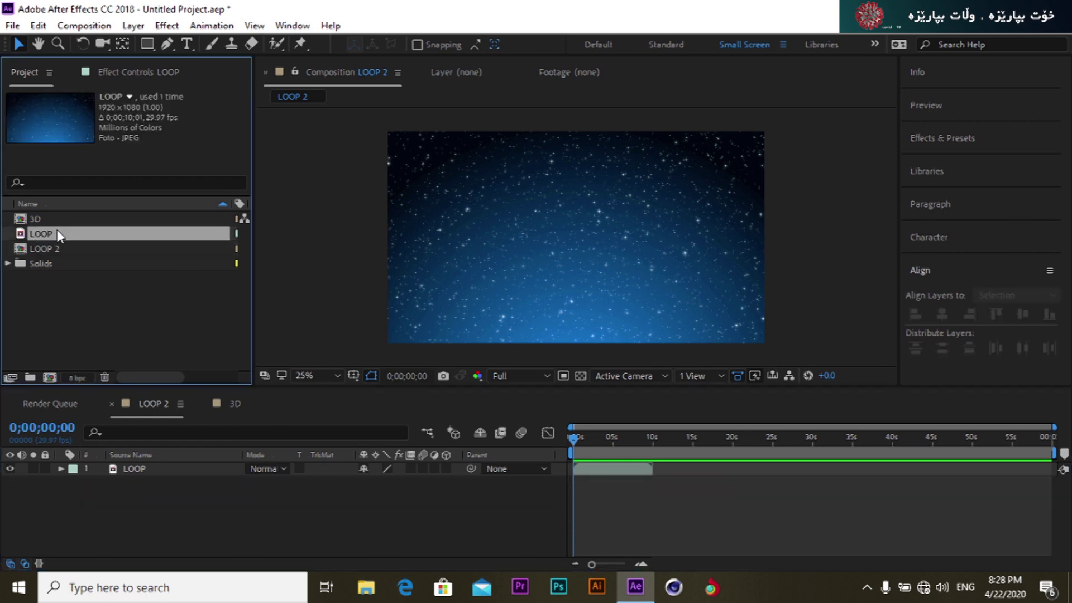
{"action": "left_click", "coordinate": [10, 378]}
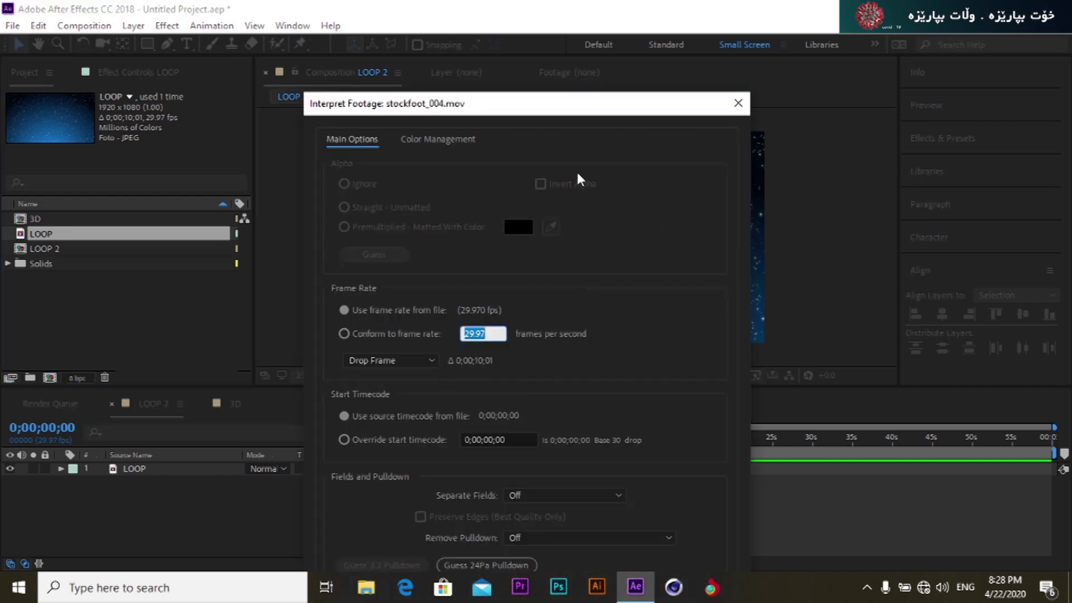
{"action": "left_click_drag", "start_coordinate": [545, 111], "coordinate": [588, 81]}
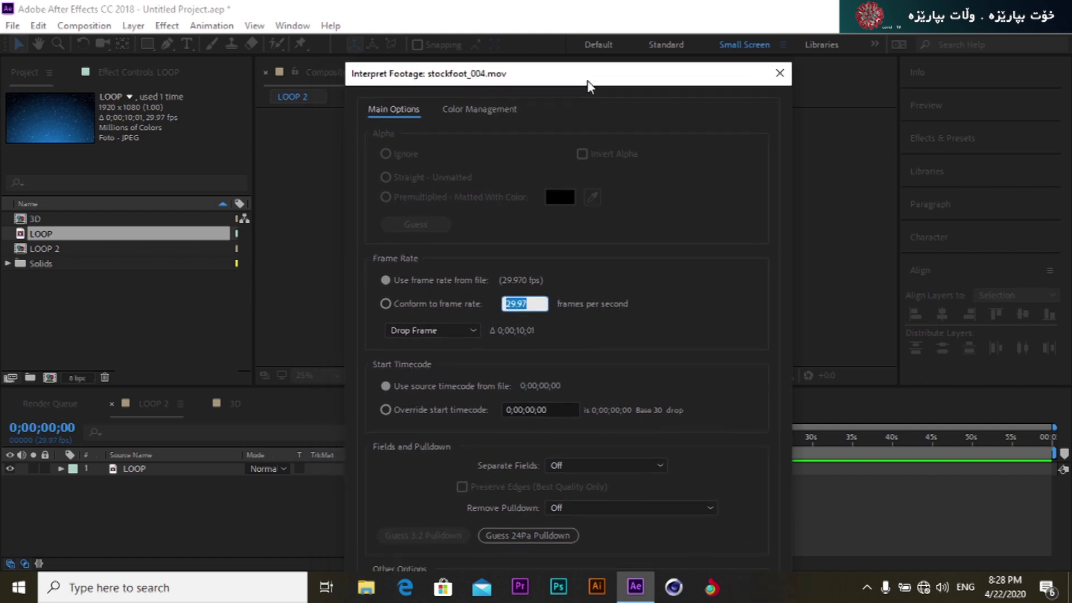
{"action": "left_click", "coordinate": [597, 321]}
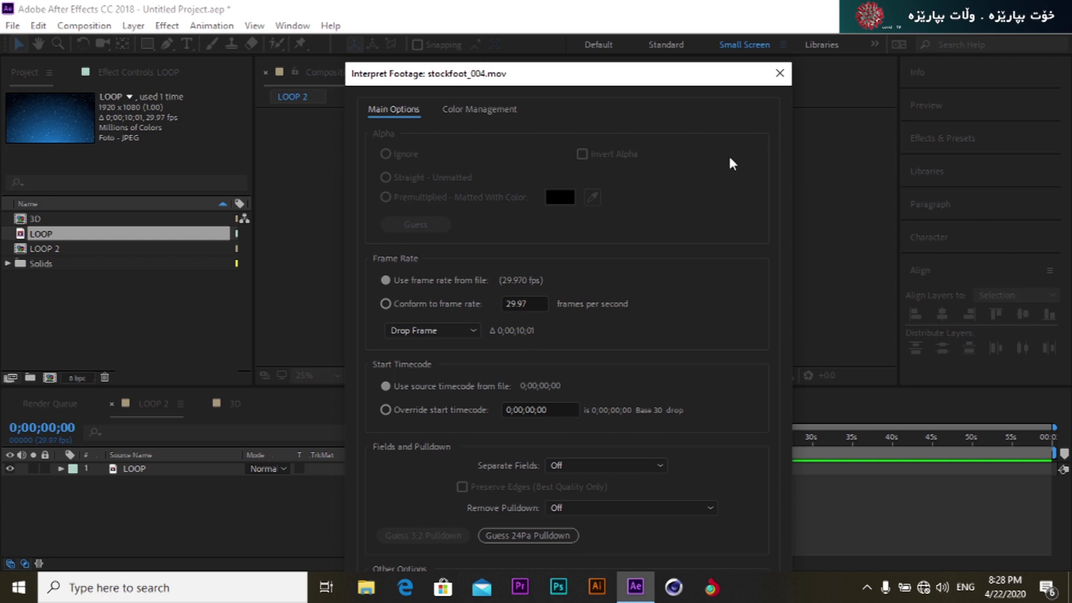
{"action": "left_click_drag", "start_coordinate": [718, 81], "coordinate": [723, 19]}
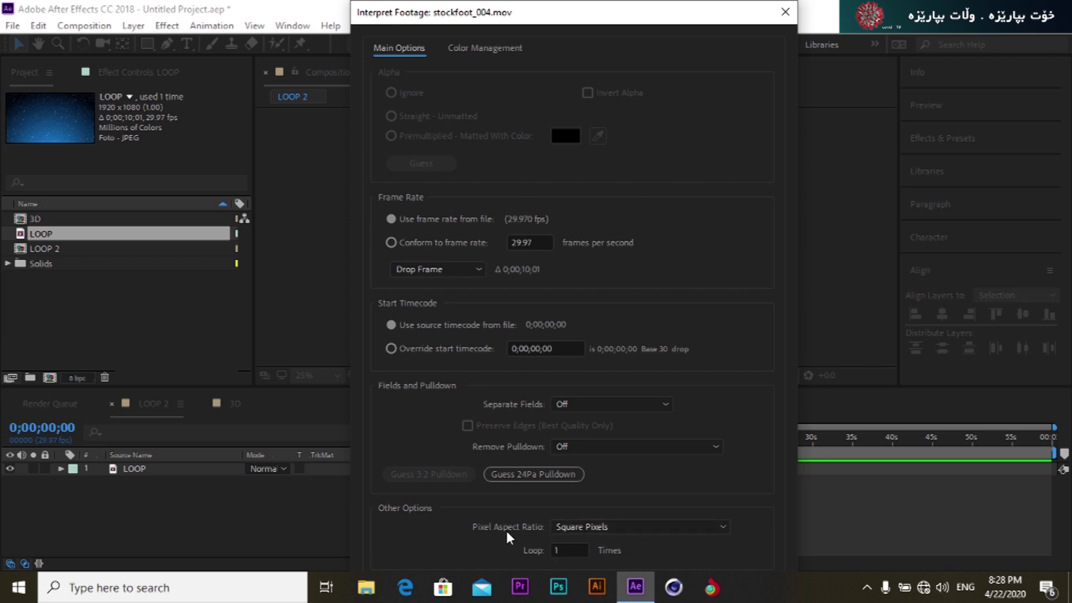
{"action": "left_click", "coordinate": [608, 534]}
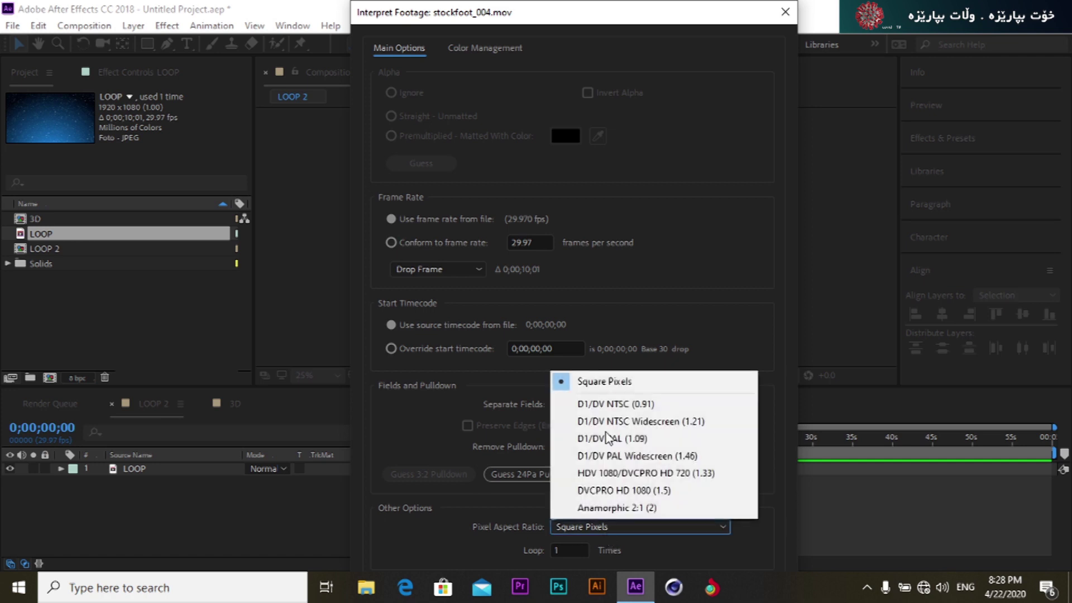
{"action": "left_click", "coordinate": [602, 527]}
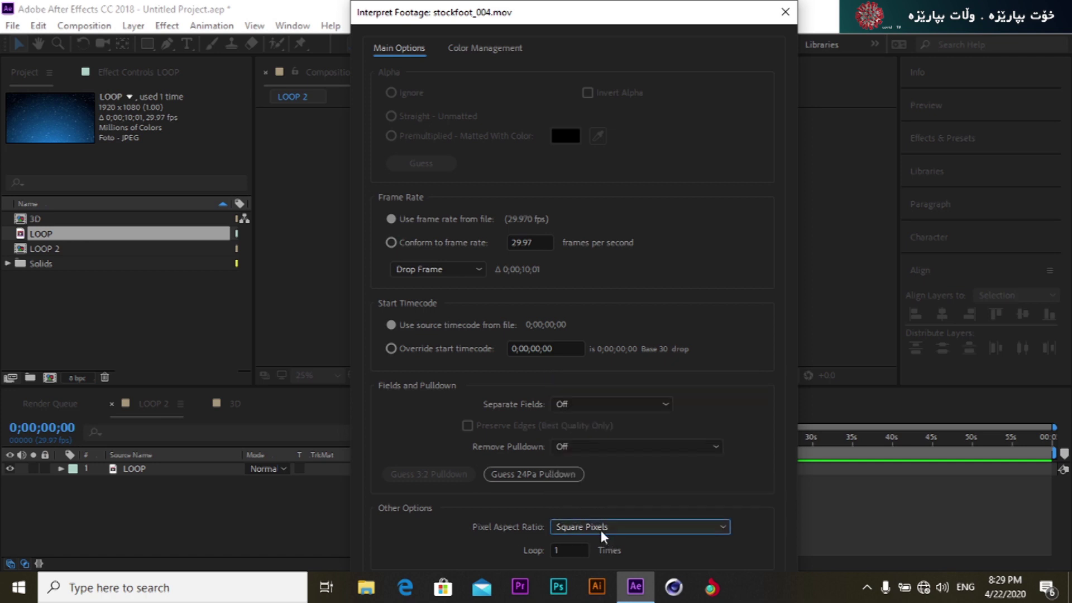
{"action": "left_click", "coordinate": [559, 550]}
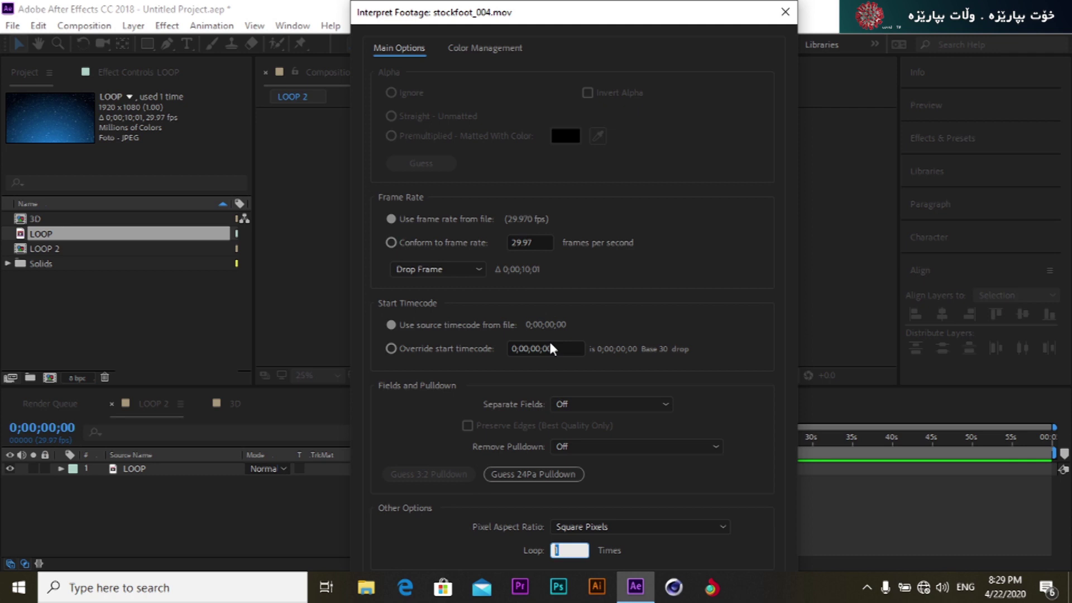
{"action": "type", "text": "5"}
{"action": "key", "text": "Return"}
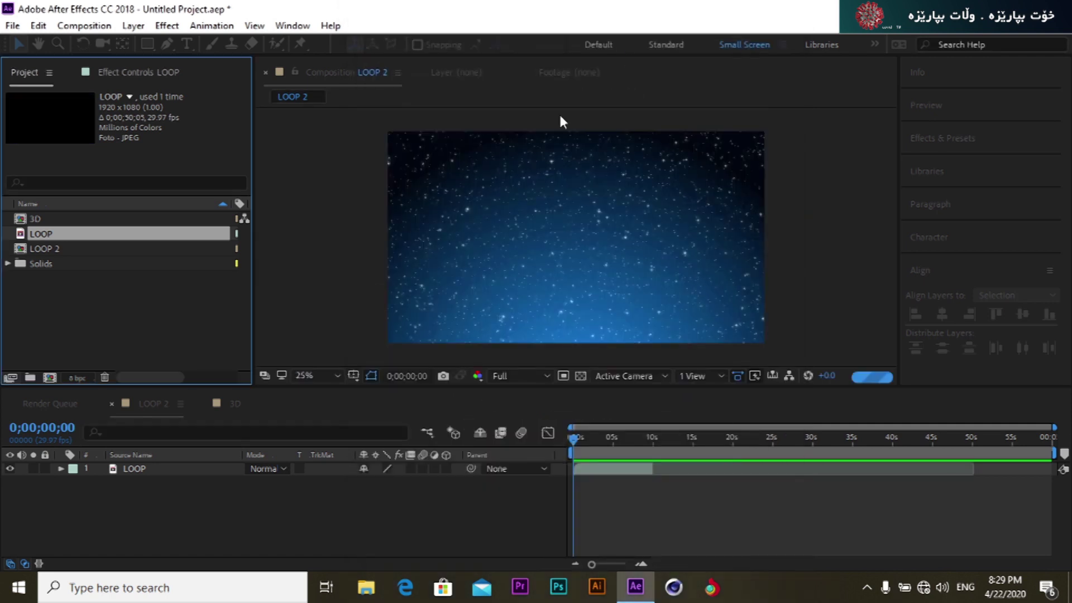
Step: Extend the LOOP layer's end to about 50 seconds to use the full length of the looped footage
{"action": "left_click", "coordinate": [975, 469]}
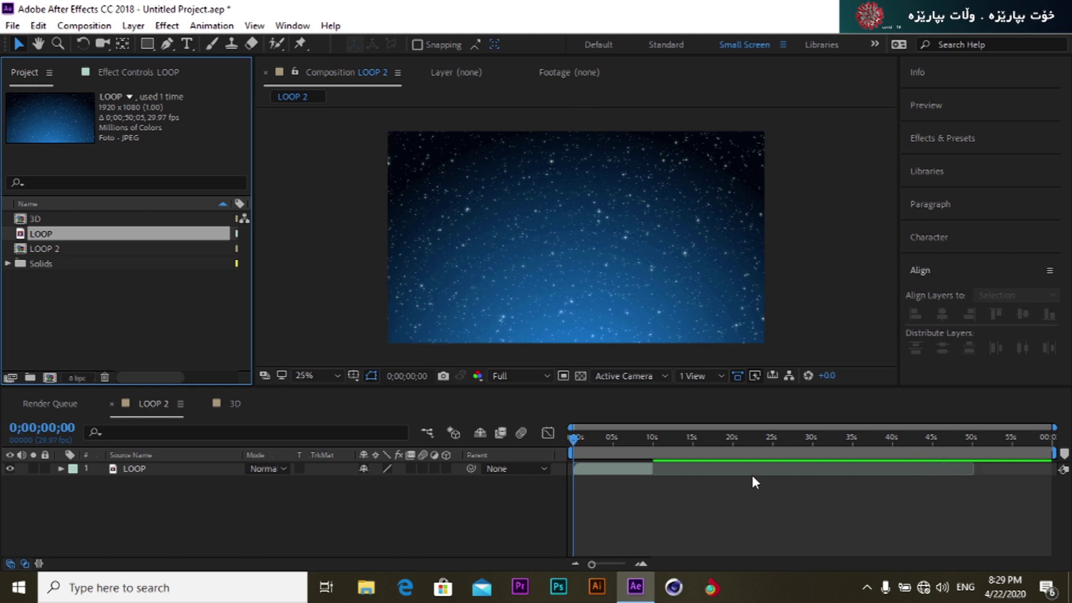
{"action": "left_click", "coordinate": [675, 483]}
{"action": "left_click", "coordinate": [676, 469]}
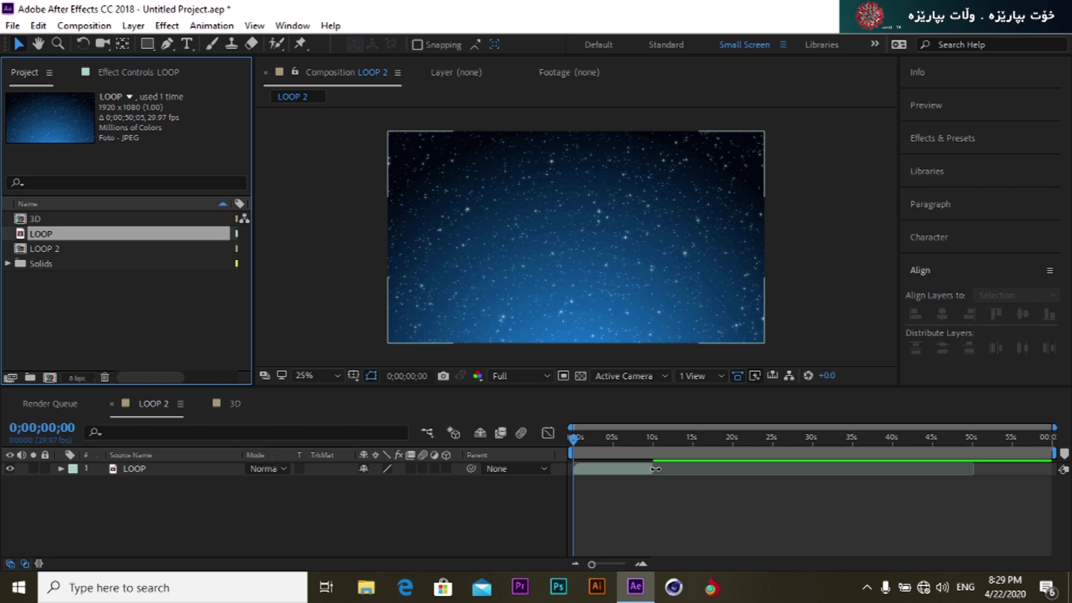
{"action": "left_click_drag", "start_coordinate": [840, 450], "coordinate": [976, 457]}
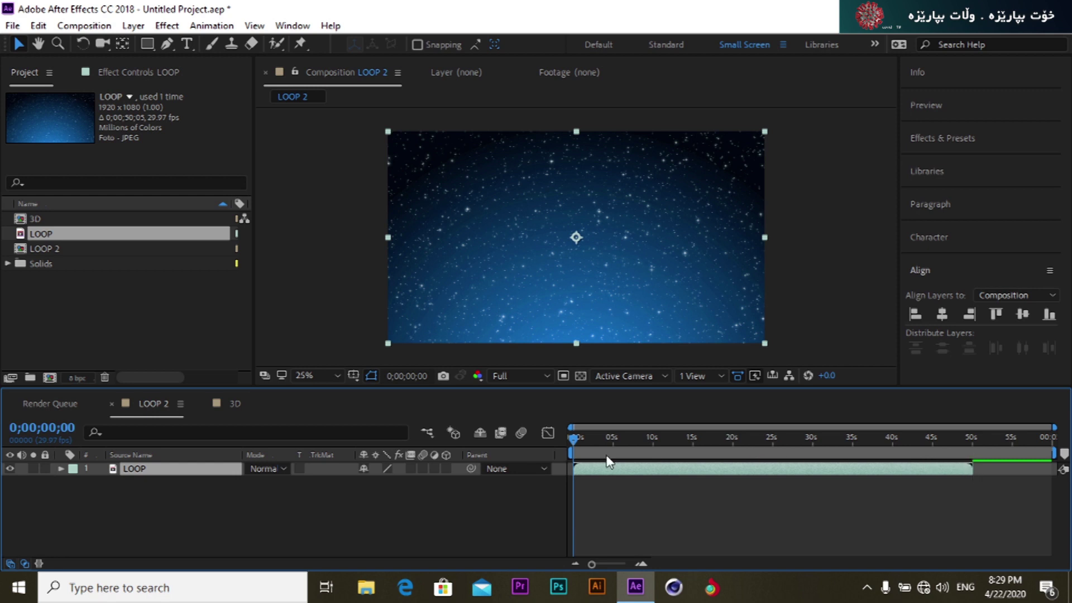
{"action": "left_click", "coordinate": [467, 515]}
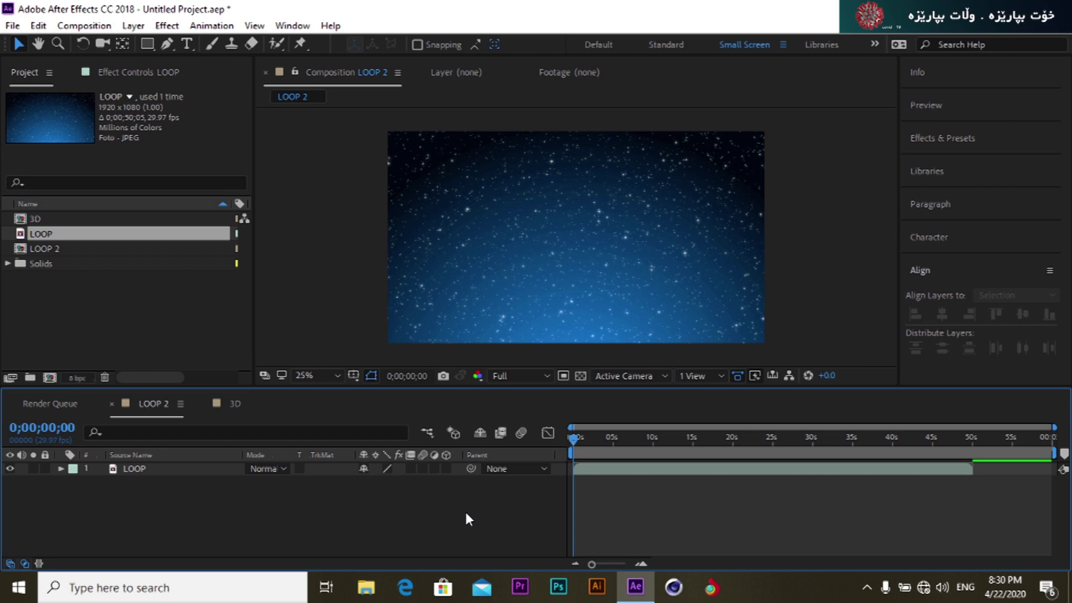
Step: Open the 3D composition in the timeline and lock its White Solid 1 background layer
{"action": "left_click", "coordinate": [240, 402]}
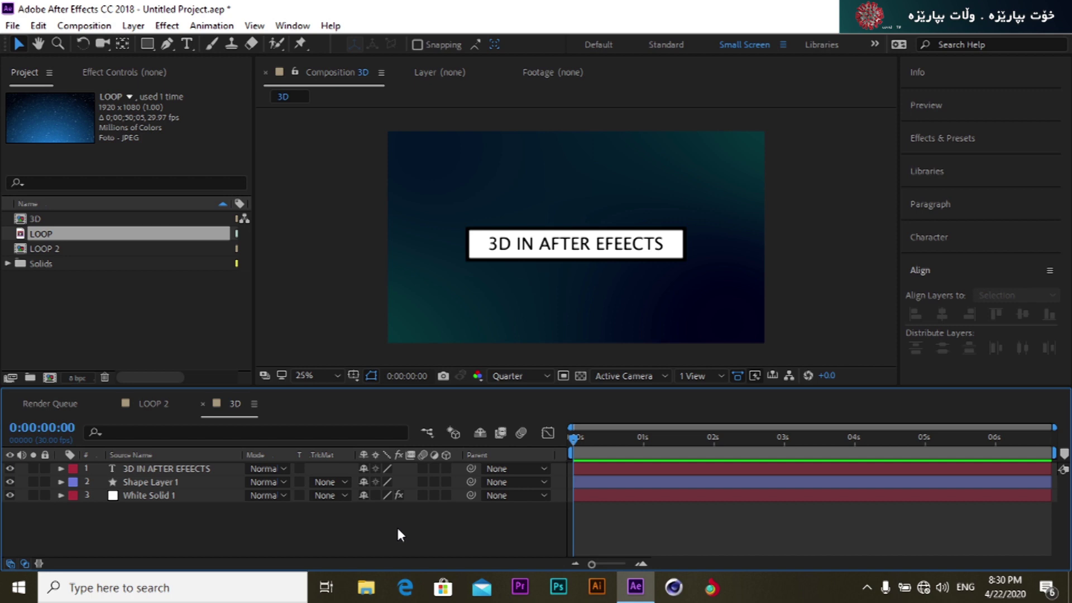
{"action": "left_click", "coordinate": [44, 495]}
{"action": "left_click", "coordinate": [162, 473]}
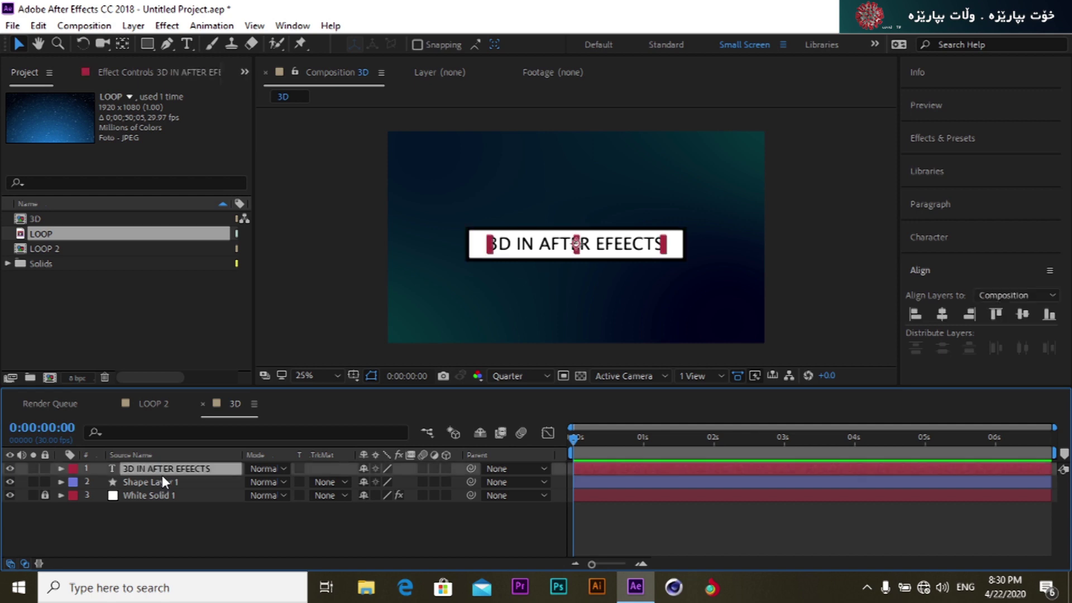
{"action": "left_click", "coordinate": [162, 482]}
{"action": "left_click", "coordinate": [162, 471]}
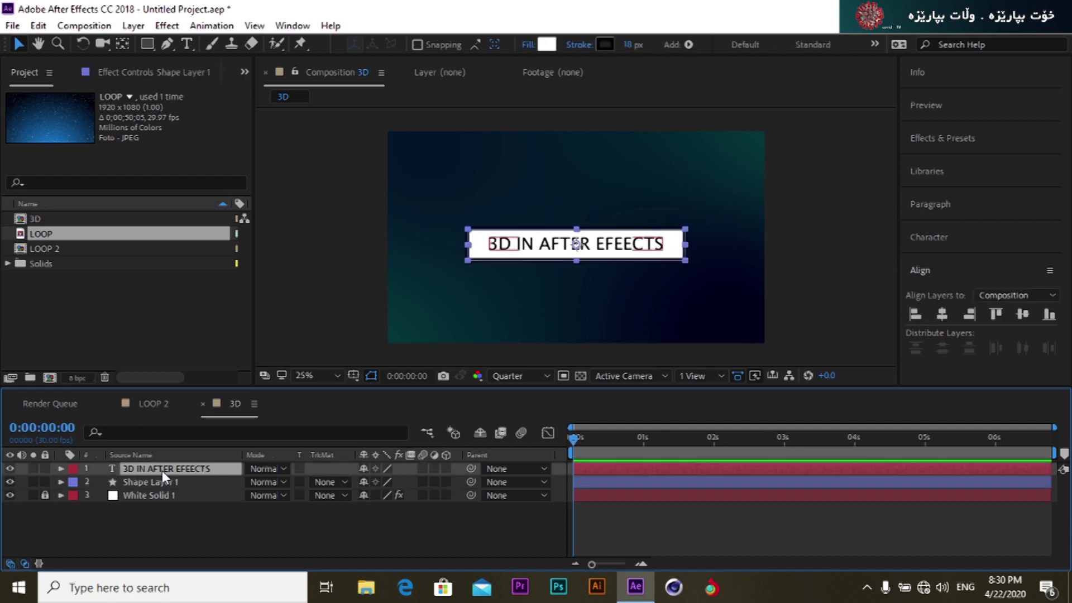
{"action": "left_click", "coordinate": [159, 541]}
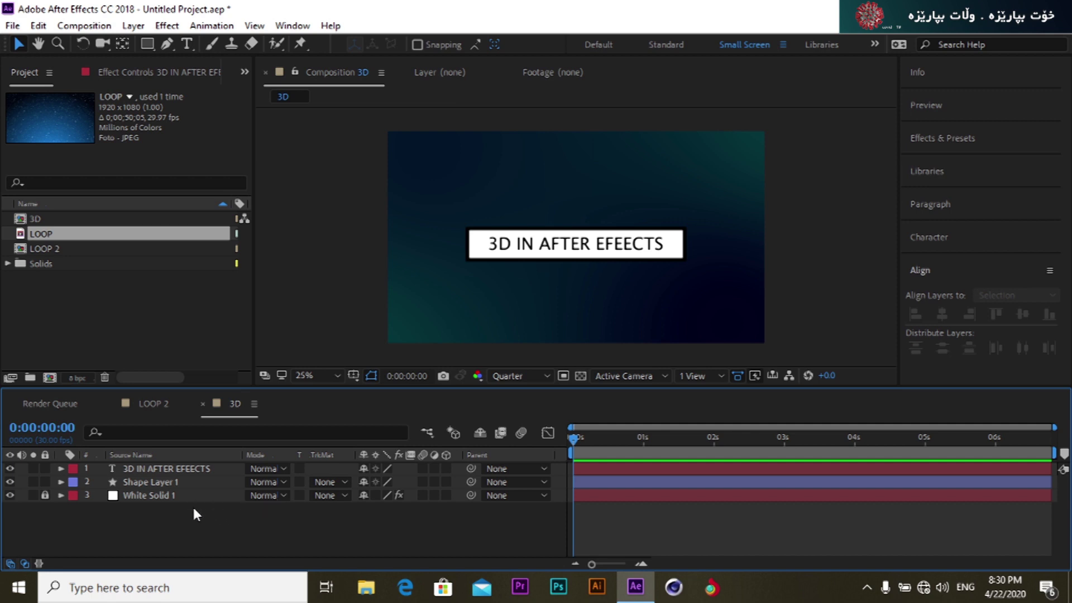
Step: Select the text layer and Shape Layer 1, and examine the text layer's 2D Transform properties
{"action": "left_click", "coordinate": [179, 472]}
{"action": "left_click", "coordinate": [178, 478]}
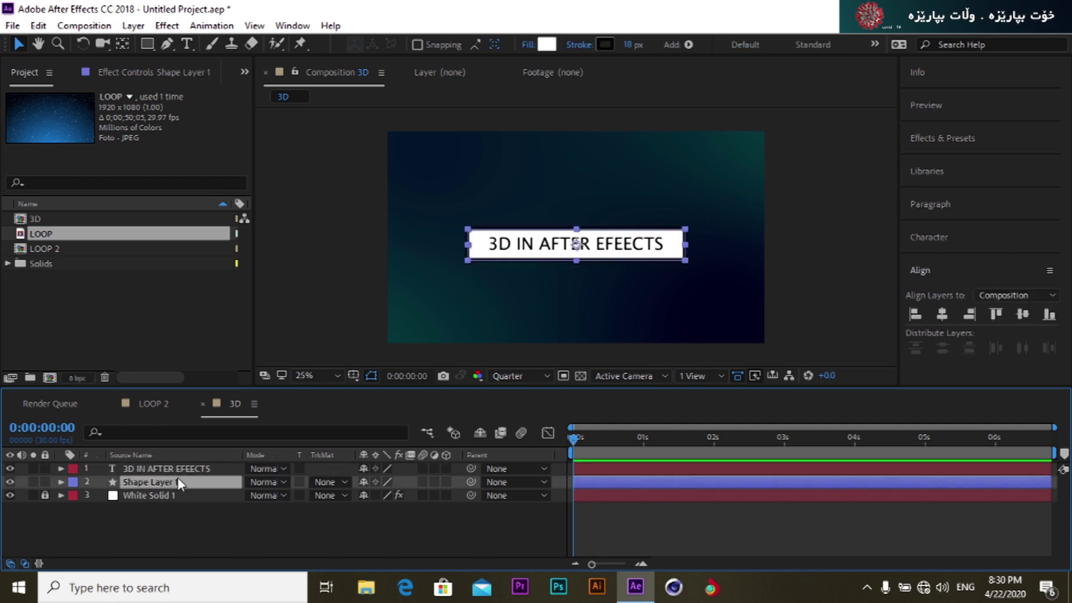
{"action": "left_click", "coordinate": [178, 472], "text": "shift"}
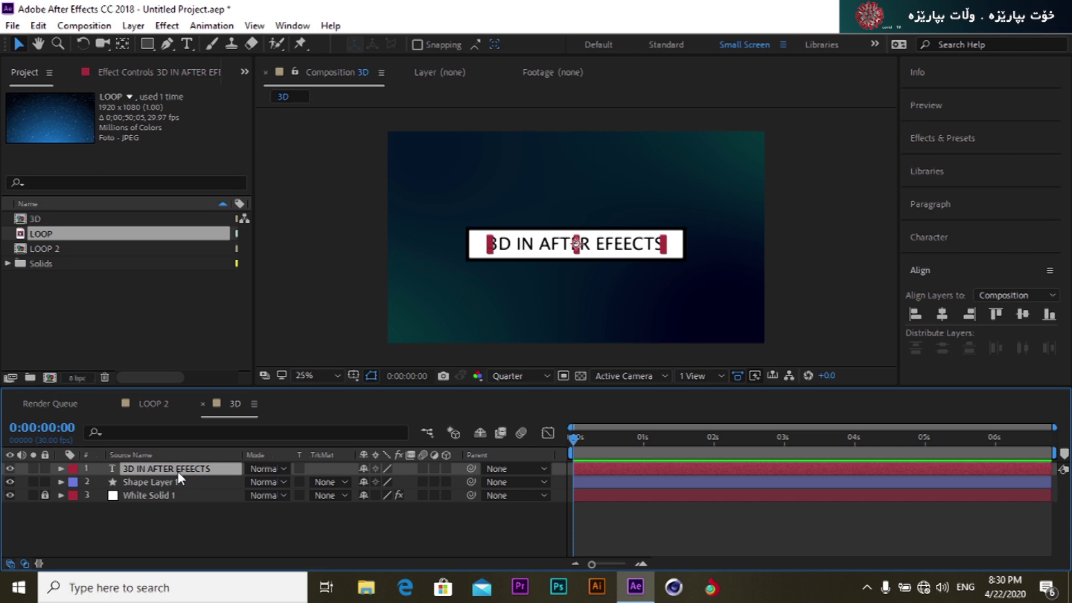
{"action": "left_click", "coordinate": [174, 476], "text": "shift"}
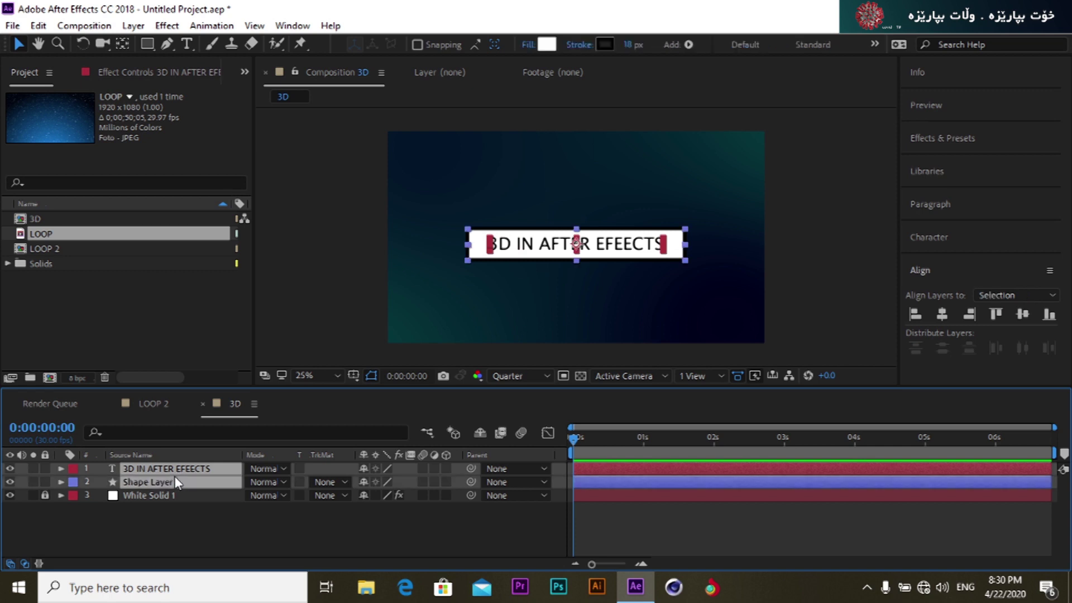
{"action": "left_click", "coordinate": [66, 471]}
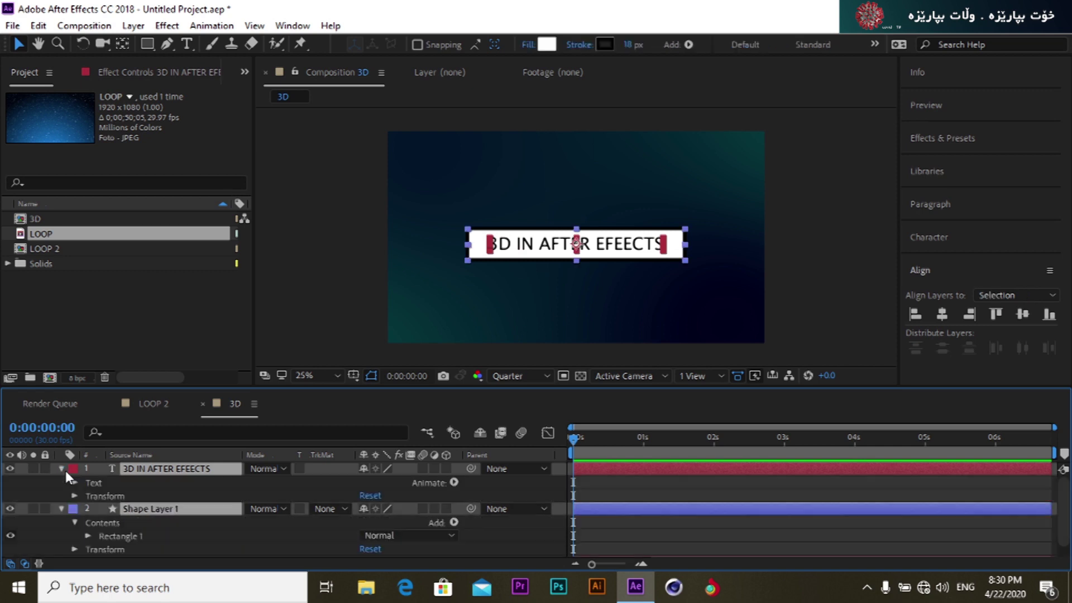
{"action": "left_click", "coordinate": [72, 494]}
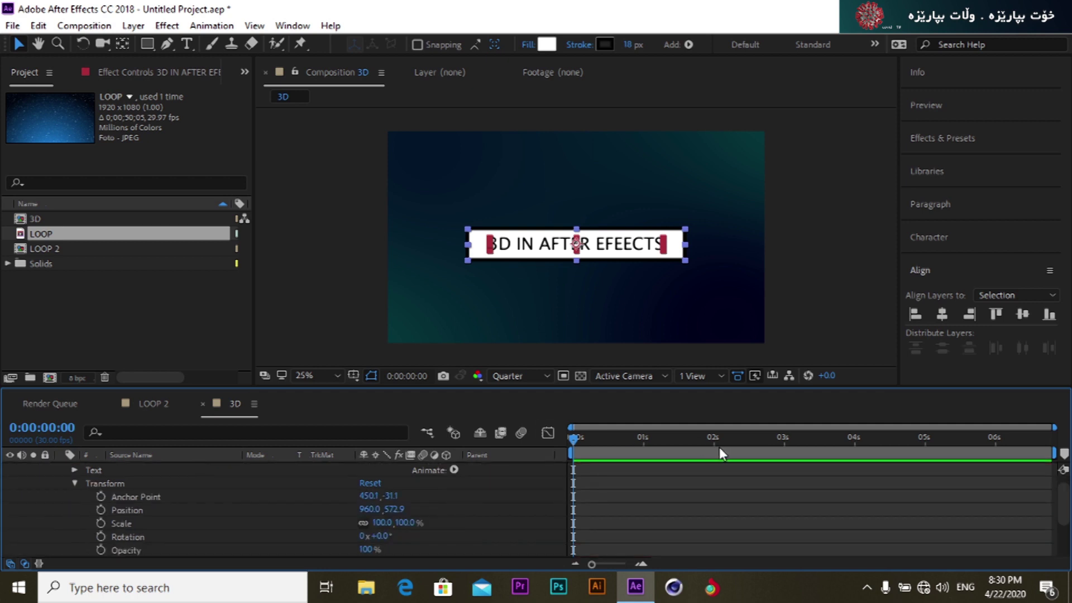
{"action": "left_click_drag", "start_coordinate": [1065, 505], "coordinate": [1067, 519]}
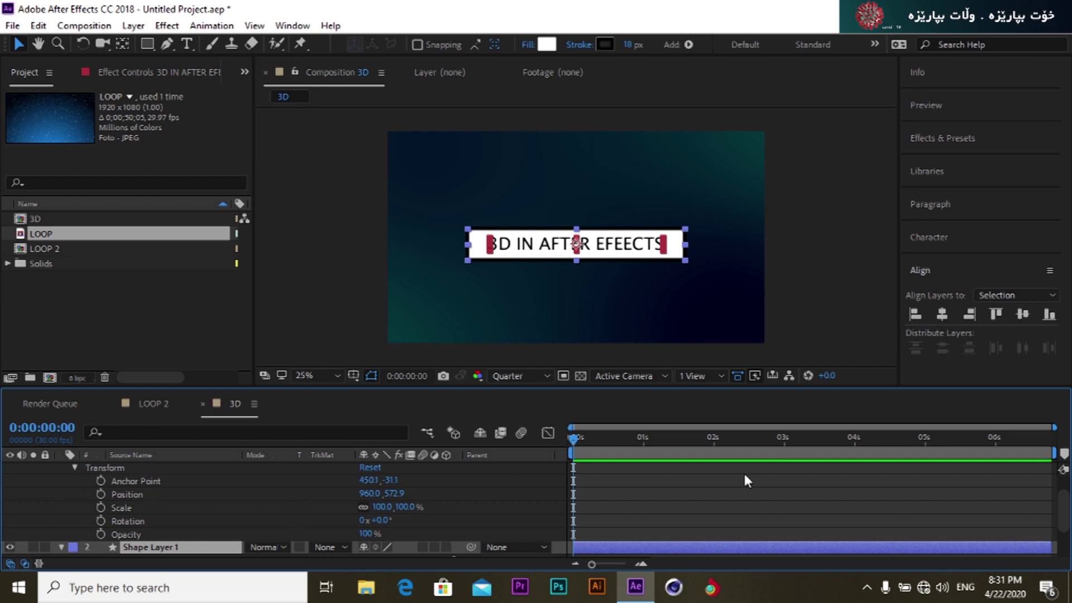
{"action": "scroll", "coordinate": [1023, 502], "scroll_direction": "up", "scroll_amount": 2}
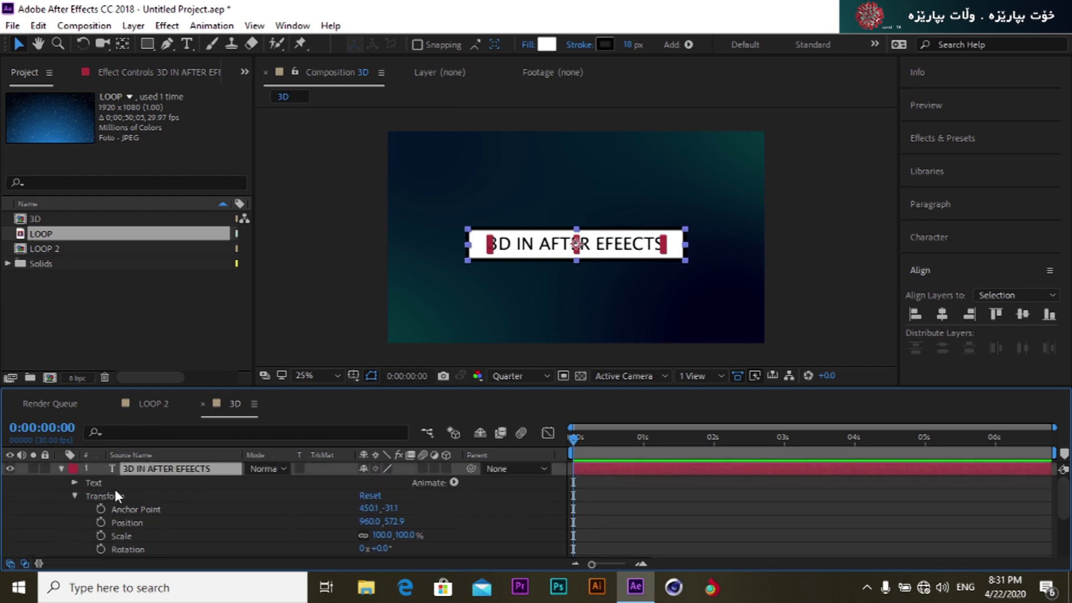
{"action": "left_click", "coordinate": [62, 468]}
{"action": "left_click", "coordinate": [115, 522]}
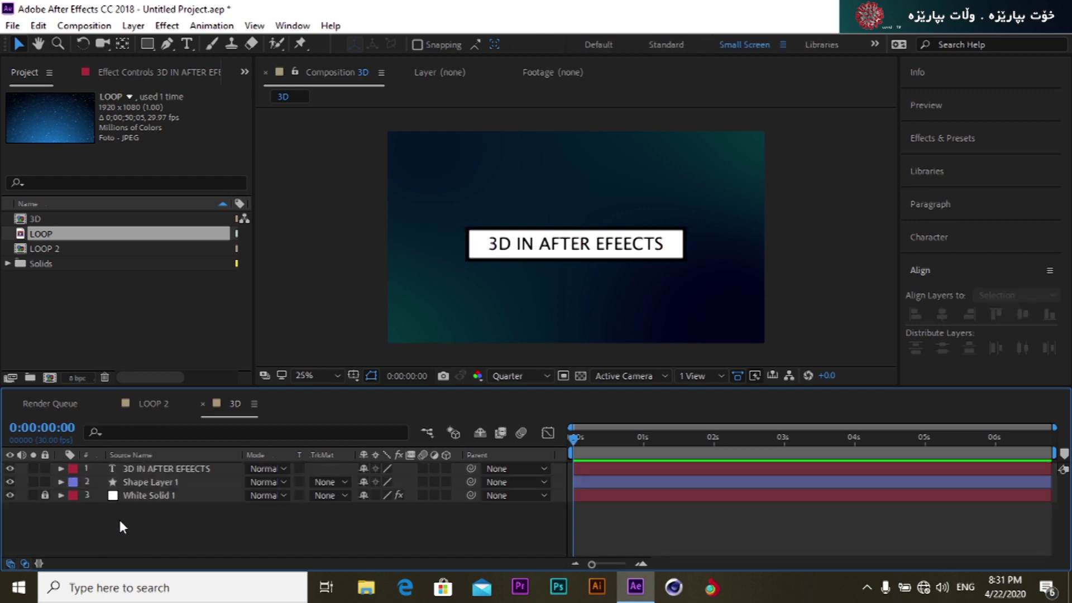
Step: Expand Shape Layer 1 and examine its 2D Transform properties
{"action": "left_click", "coordinate": [162, 484]}
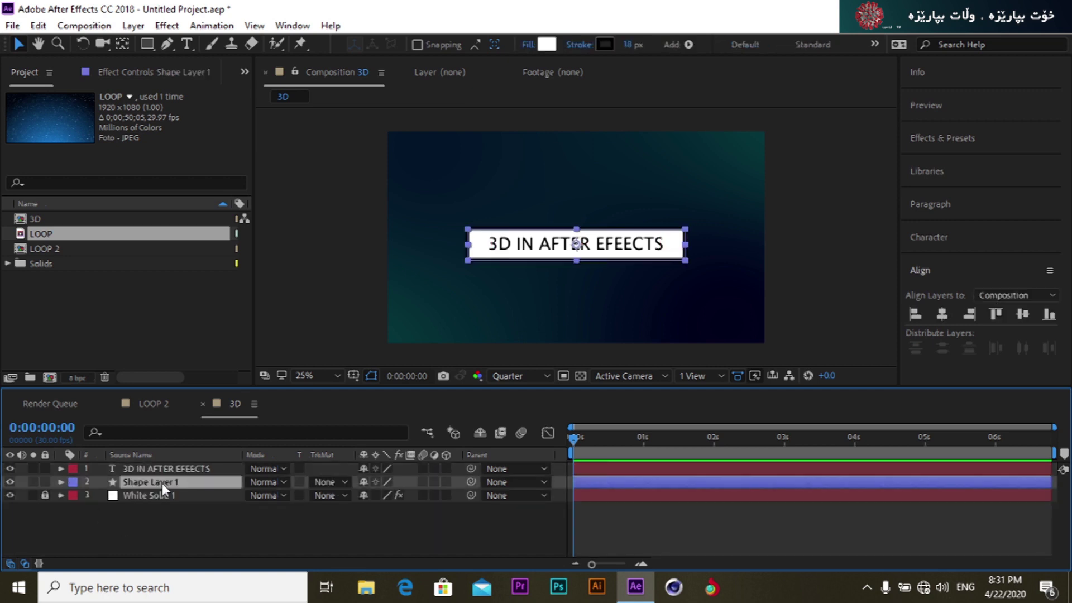
{"action": "left_click", "coordinate": [60, 482]}
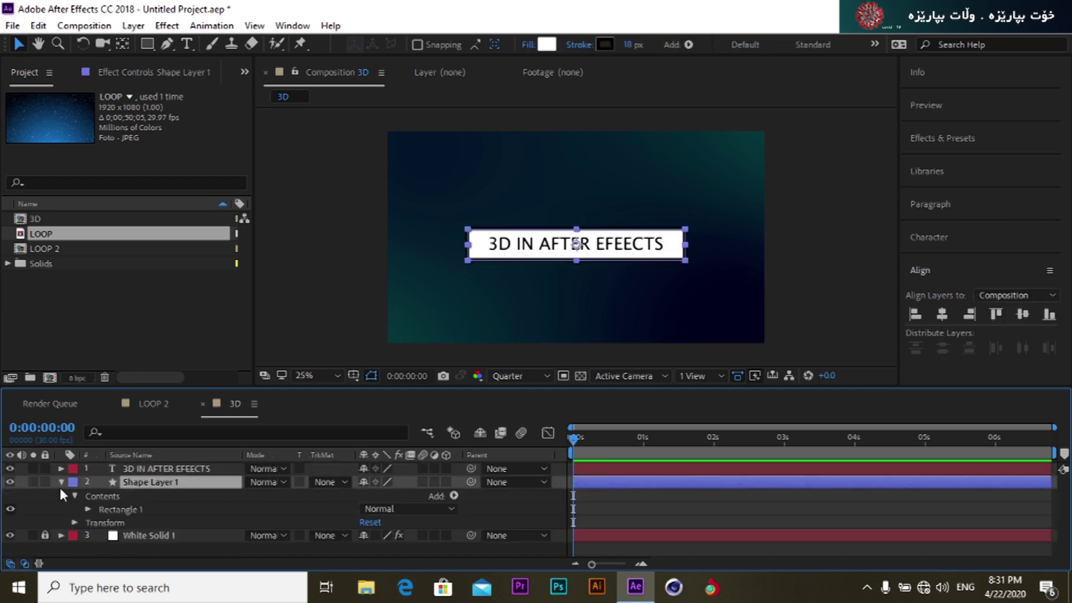
{"action": "left_click", "coordinate": [75, 522]}
{"action": "scroll", "coordinate": [101, 517], "scroll_direction": "down", "scroll_amount": 1}
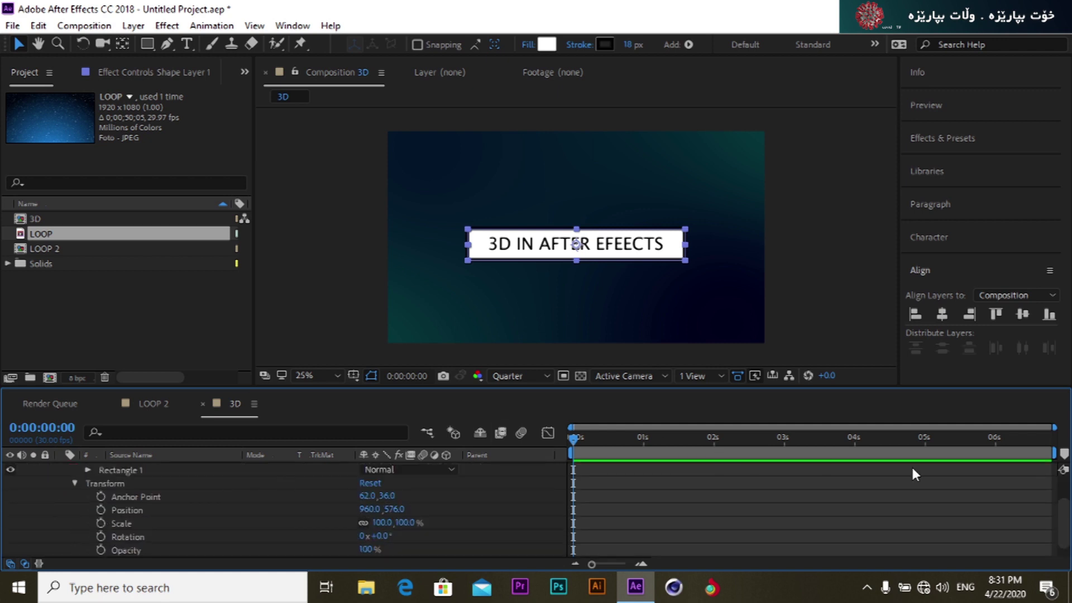
{"action": "left_click_drag", "start_coordinate": [1060, 520], "coordinate": [1066, 486]}
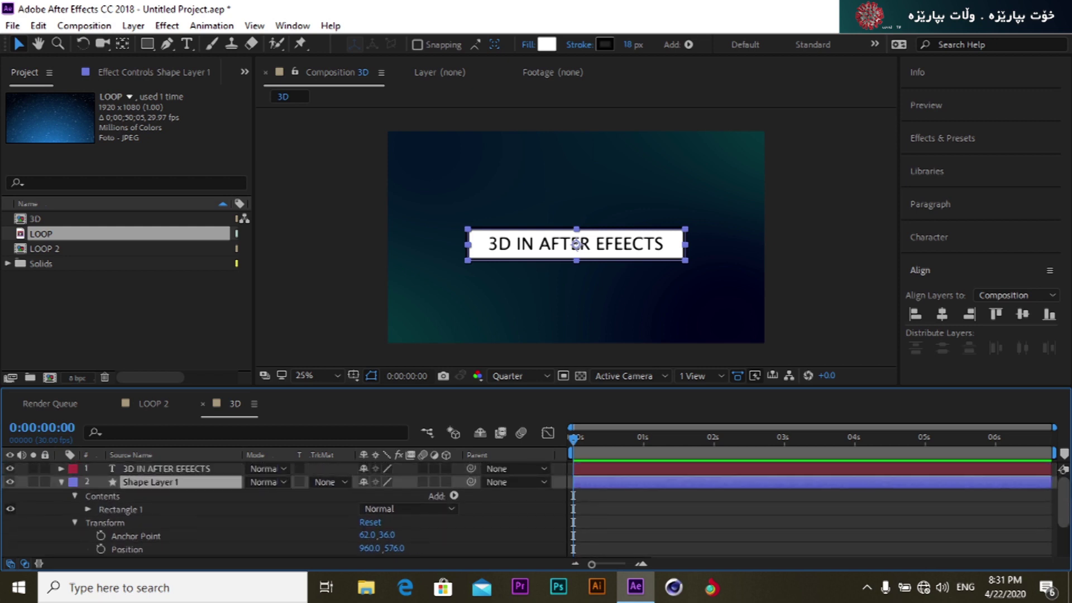
Step: Make the 3D IN AFTER EFEECTS text layer a 3D layer and expand its properties to review the Transform values
{"action": "left_click", "coordinate": [444, 471]}
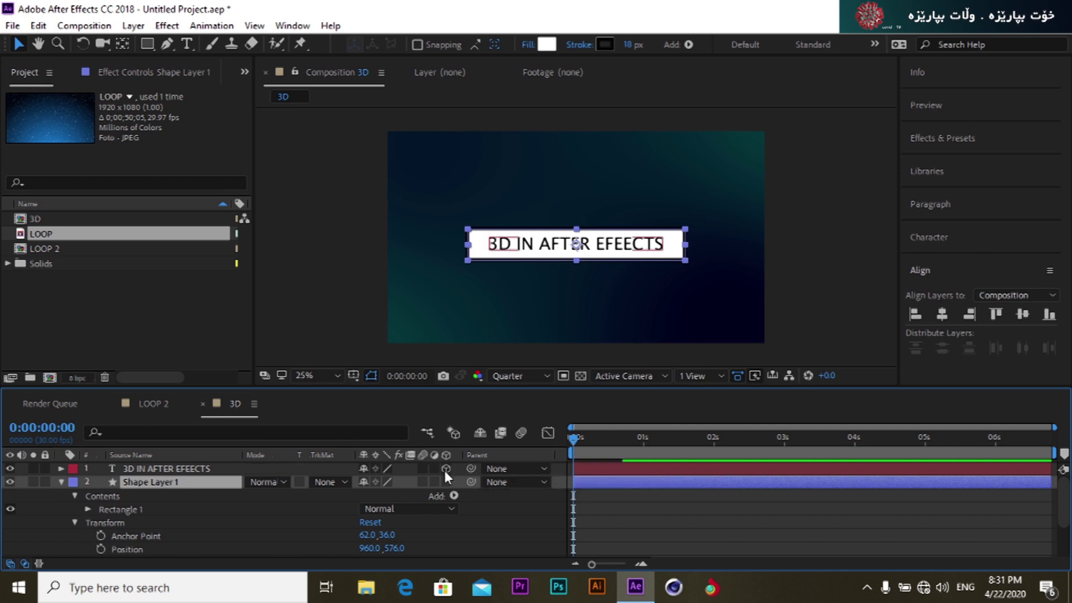
{"action": "left_click", "coordinate": [172, 468]}
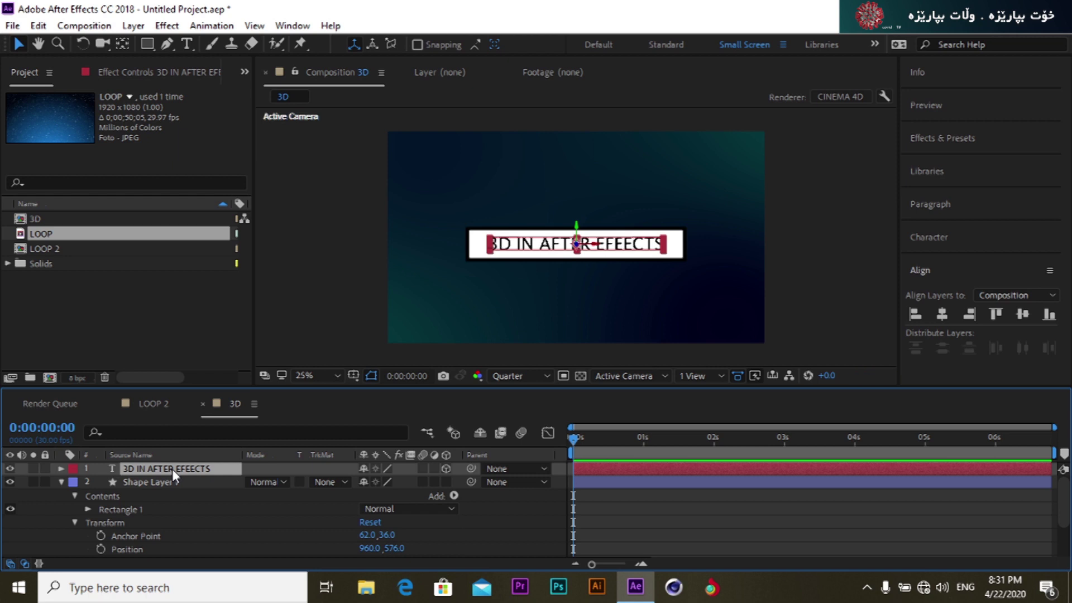
{"action": "left_click", "coordinate": [61, 469]}
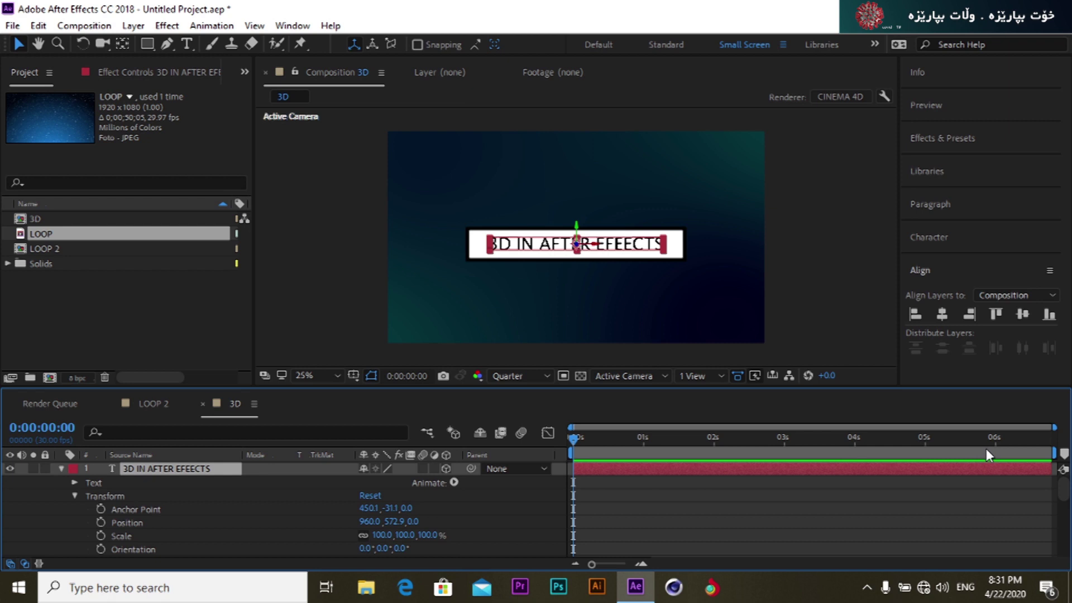
{"action": "left_click_drag", "start_coordinate": [1065, 489], "coordinate": [1065, 500]}
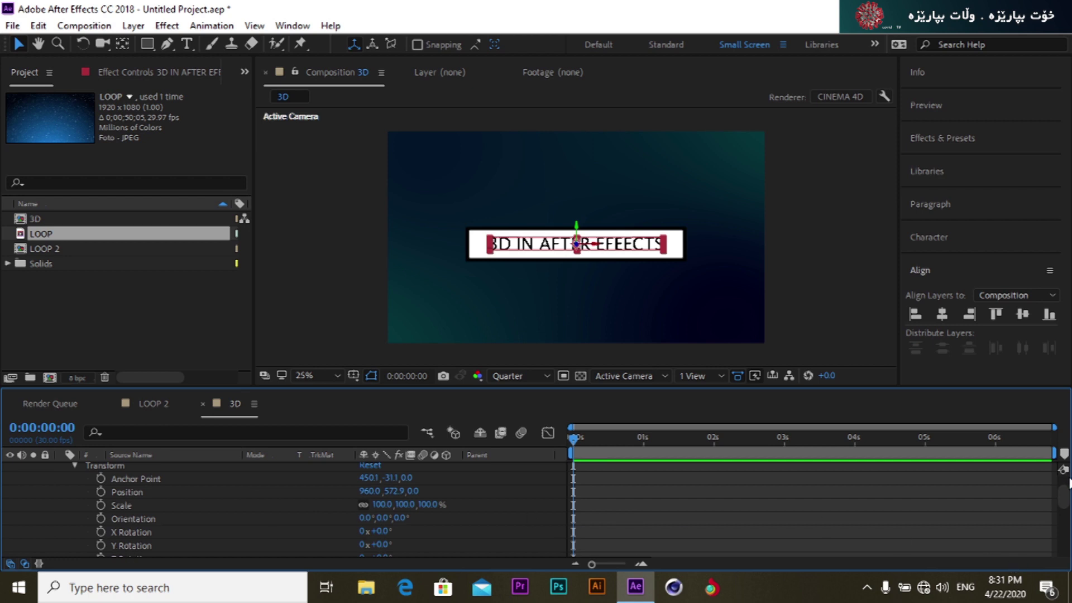
{"action": "scroll", "coordinate": [1067, 503], "scroll_direction": "down", "scroll_amount": 2}
{"action": "scroll", "coordinate": [1066, 503], "scroll_direction": "down", "scroll_amount": 1}
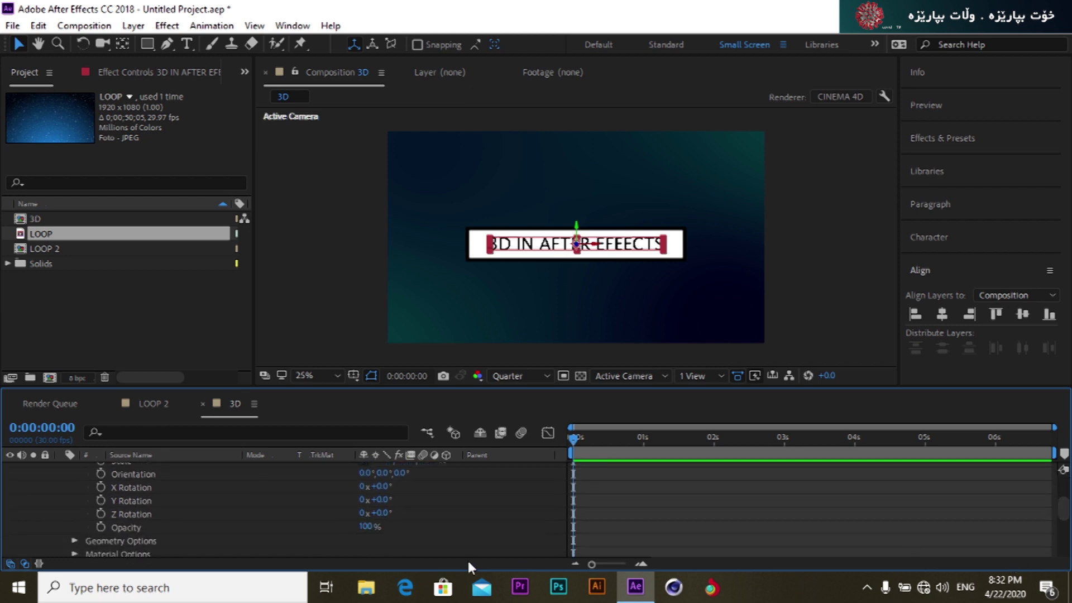
Step: Collapse Shape Layer 1's properties and make it a 3D layer
{"action": "scroll", "coordinate": [1064, 511], "scroll_direction": "down", "scroll_amount": 5}
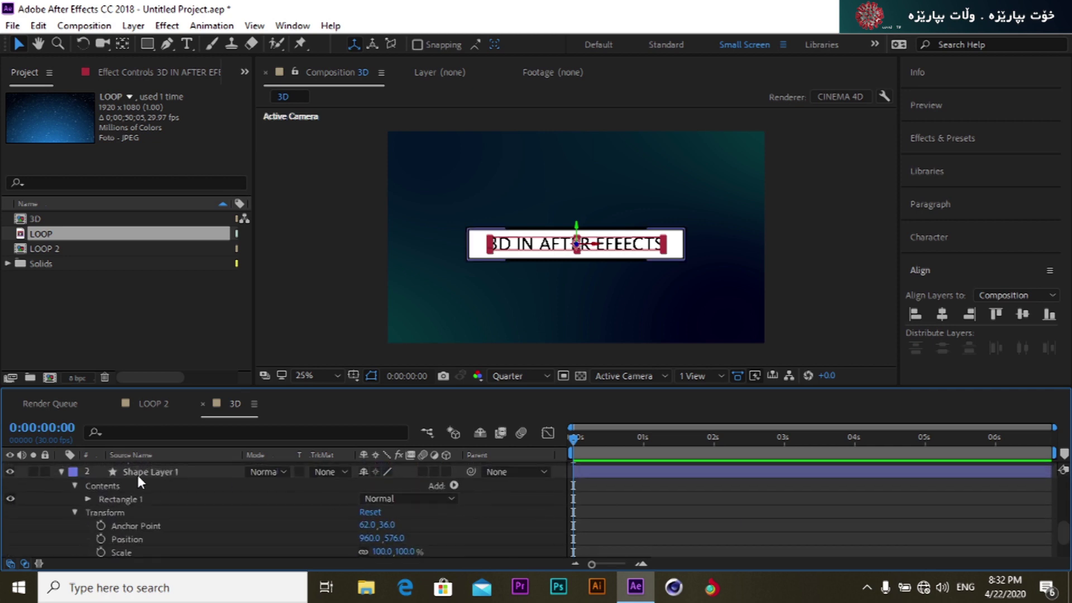
{"action": "left_click", "coordinate": [59, 471]}
{"action": "left_click", "coordinate": [443, 536]}
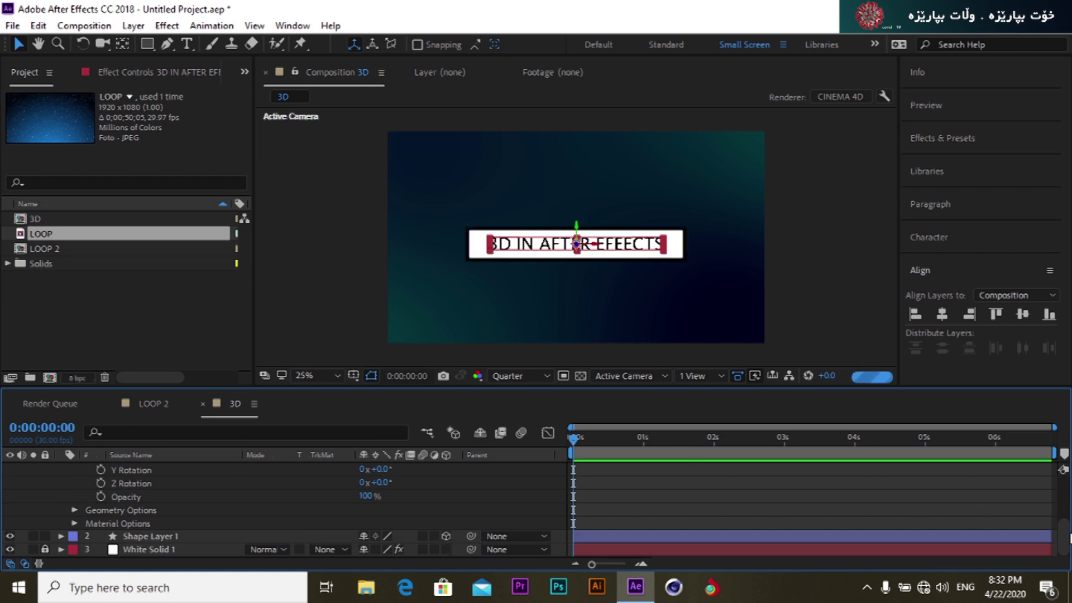
Step: Review the text layer's orientation and X, Y and Z rotation properties, and collapse and deselect the layer
{"action": "scroll", "coordinate": [1070, 538], "scroll_direction": "up", "scroll_amount": 3}
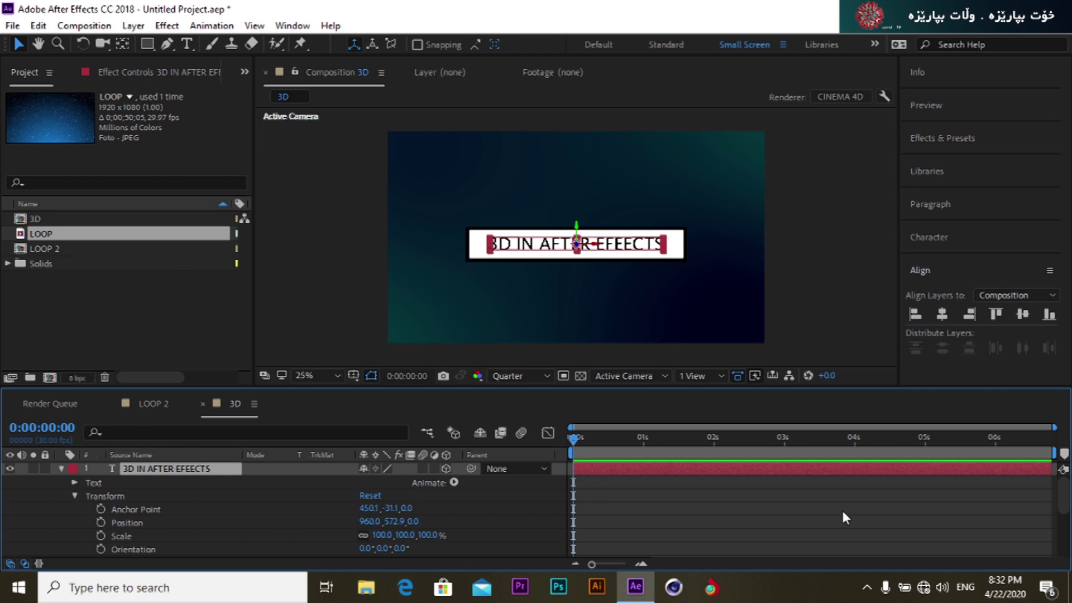
{"action": "left_click_drag", "start_coordinate": [1063, 495], "coordinate": [1065, 504]}
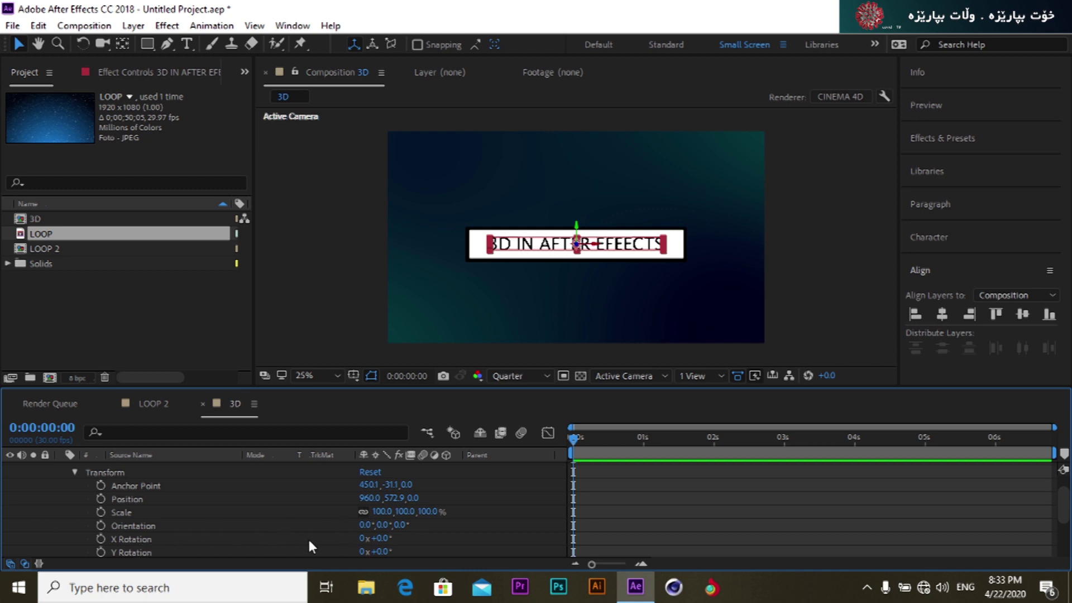
{"action": "scroll", "coordinate": [1064, 500], "scroll_direction": "up", "scroll_amount": 2}
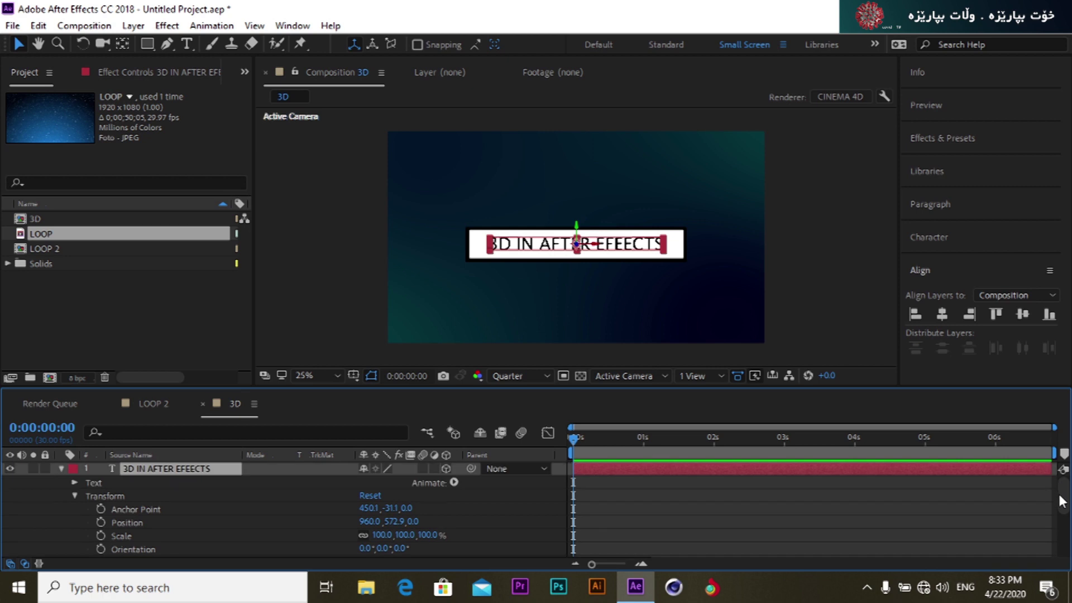
{"action": "scroll", "coordinate": [1065, 504], "scroll_direction": "down", "scroll_amount": 5}
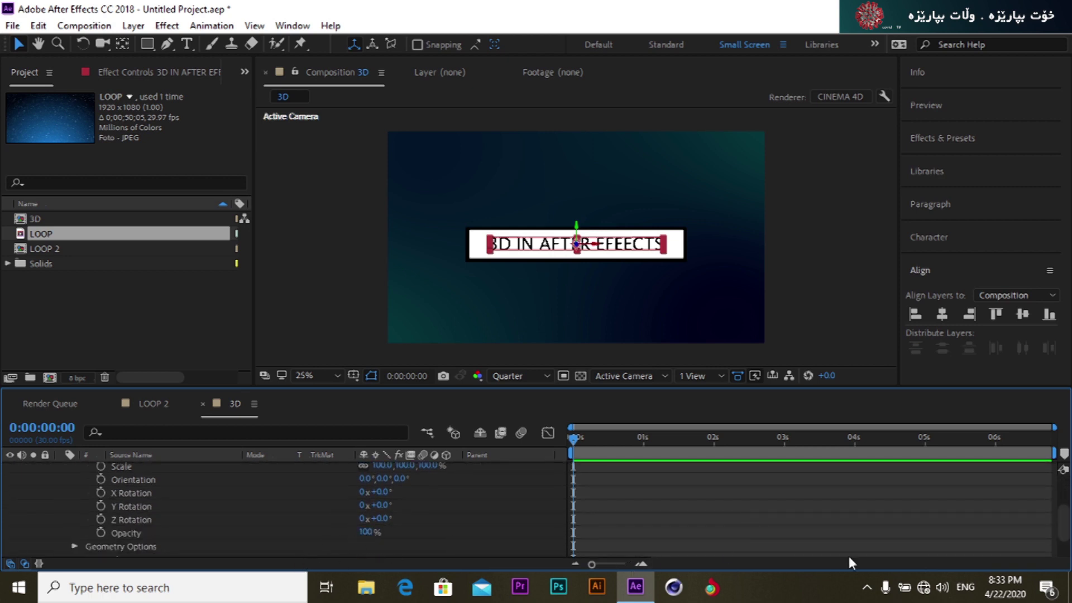
{"action": "scroll", "coordinate": [1064, 512], "scroll_direction": "up", "scroll_amount": 5}
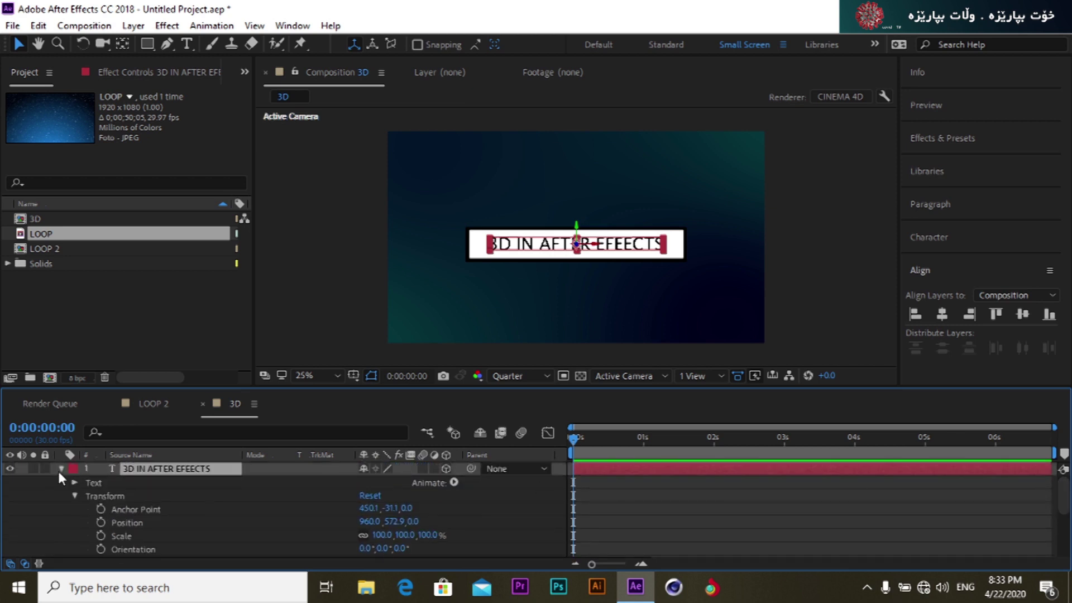
{"action": "left_click", "coordinate": [58, 471]}
{"action": "left_click", "coordinate": [106, 505]}
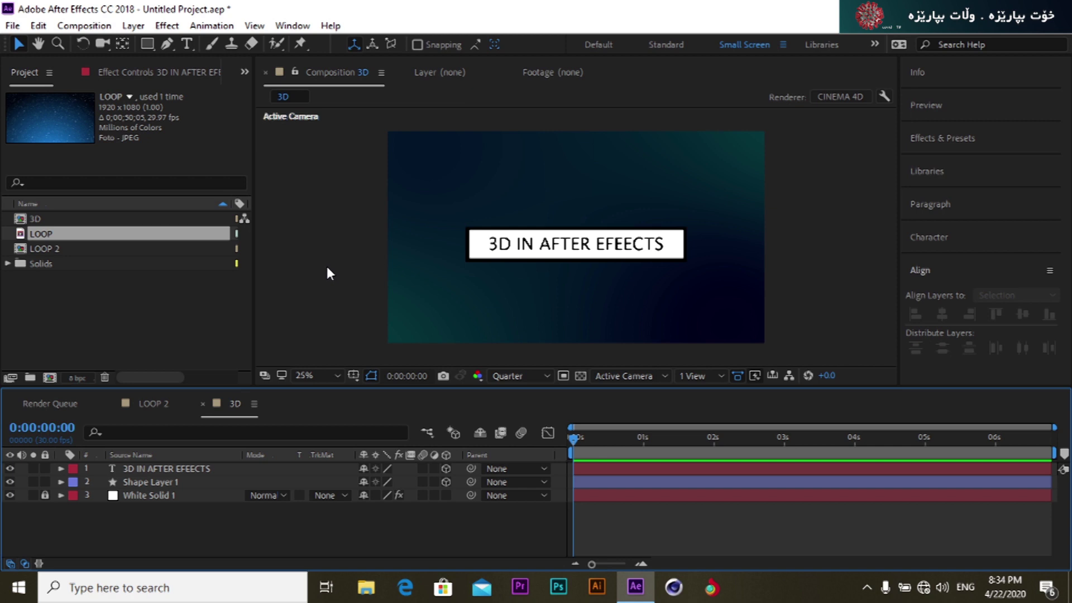
Step: Review the CINEMA 4D renderer's enabled and disabled features and set the composition's 3D renderer to Classic 3D
{"action": "left_click_drag", "start_coordinate": [327, 269], "coordinate": [289, 127]}
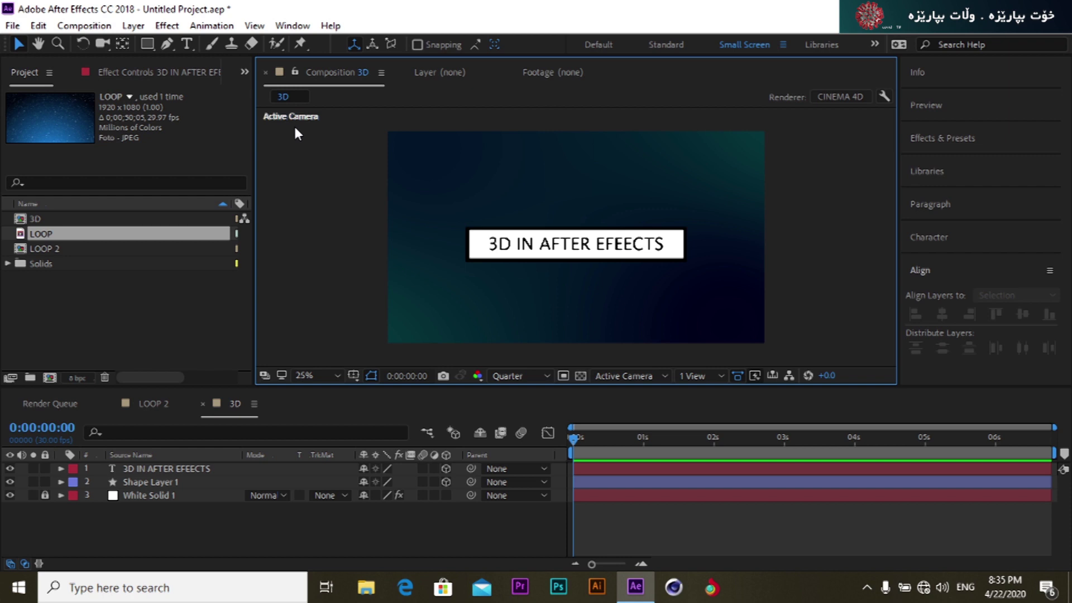
{"action": "left_click", "coordinate": [839, 96]}
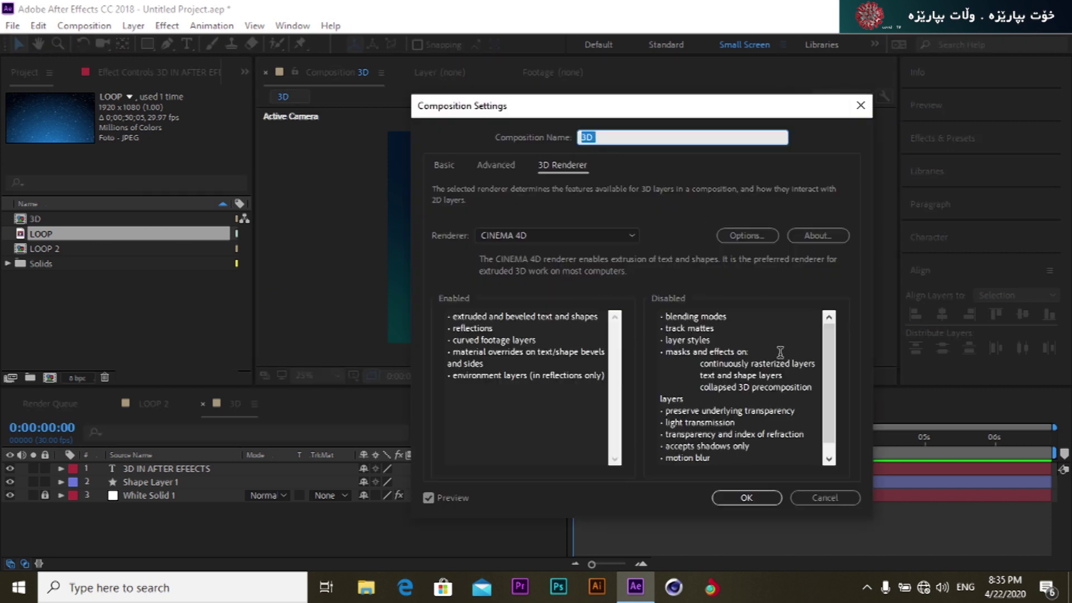
{"action": "scroll", "coordinate": [836, 363], "scroll_direction": "down", "scroll_amount": 1}
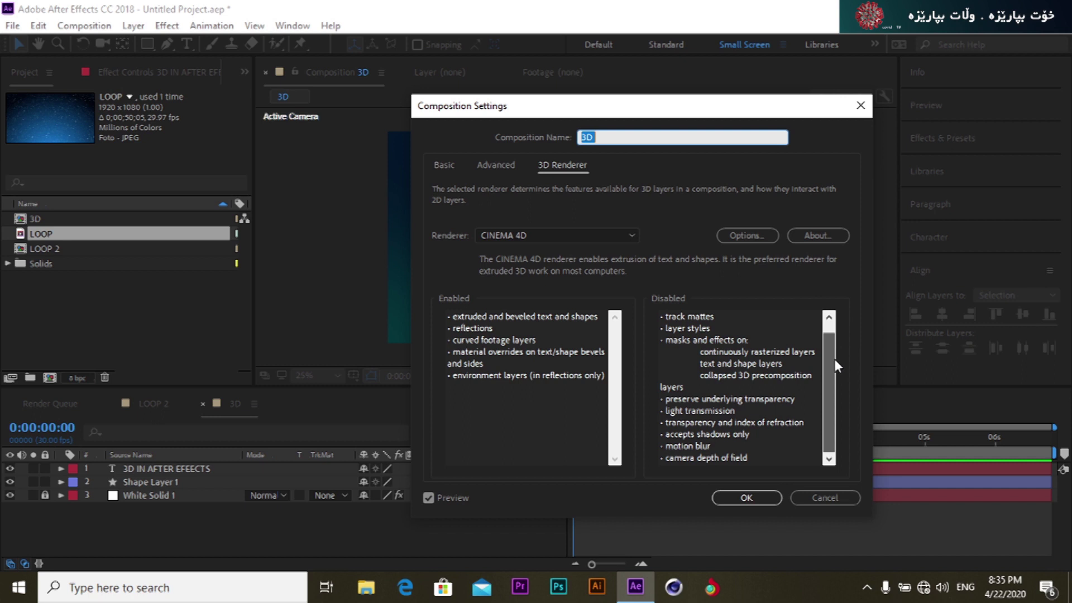
{"action": "scroll", "coordinate": [836, 360], "scroll_direction": "up", "scroll_amount": 1}
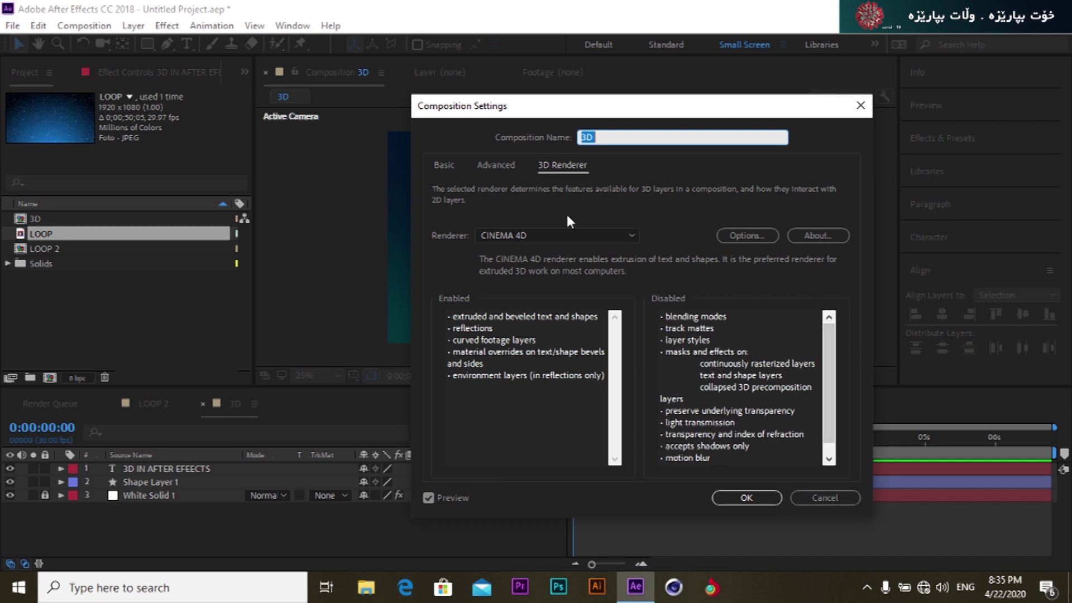
{"action": "left_click", "coordinate": [552, 235]}
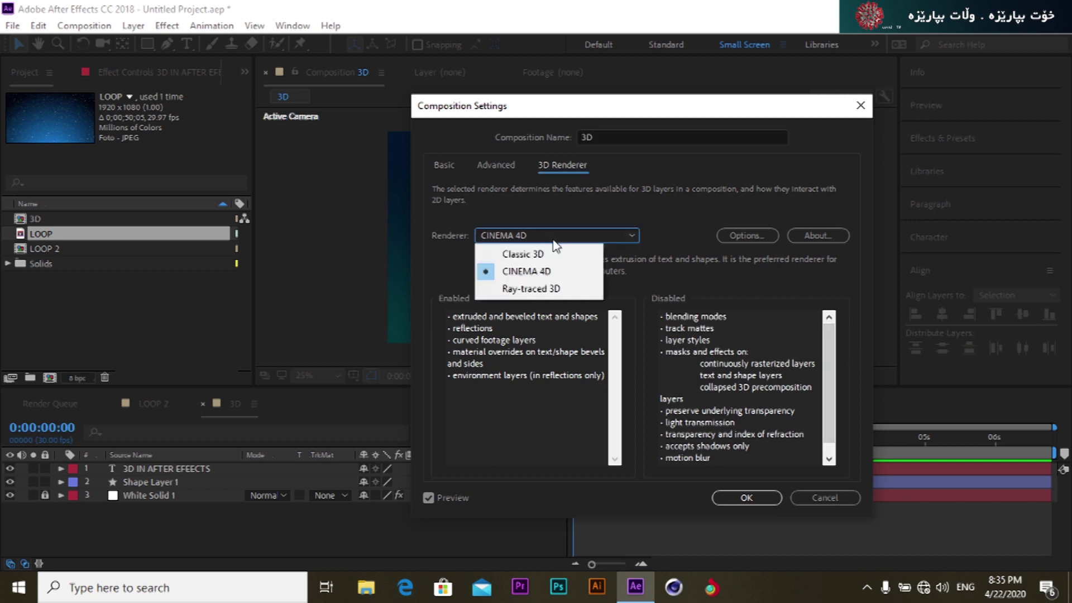
{"action": "left_click", "coordinate": [521, 254]}
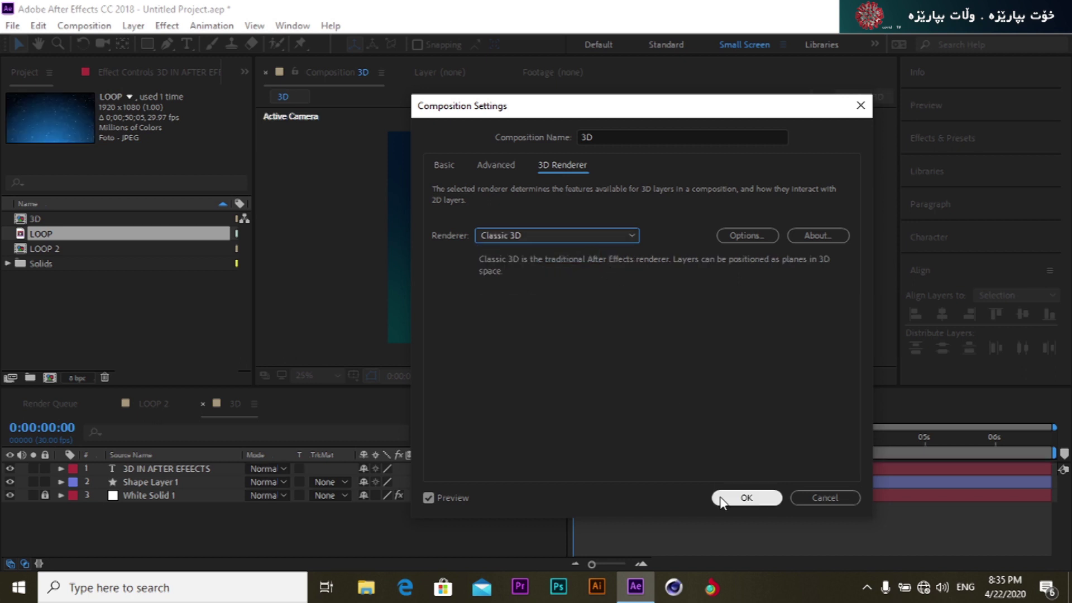
{"action": "left_click", "coordinate": [739, 498]}
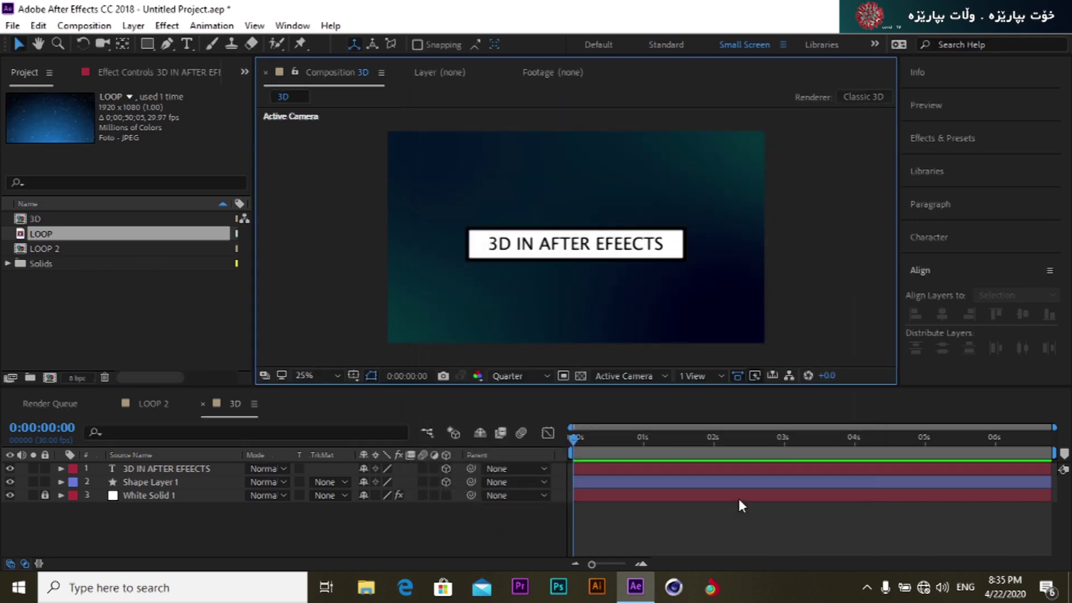
Step: Add the Minimal workspace to the workspace bar between Standard and Small Screen, and switch to it
{"action": "mouse_move", "coordinate": [575, 437]}
{"action": "left_mouse_down"}
{"action": "mouse_move", "coordinate": [611, 437]}
{"action": "mouse_move", "coordinate": [572, 437]}
{"action": "left_mouse_up"}
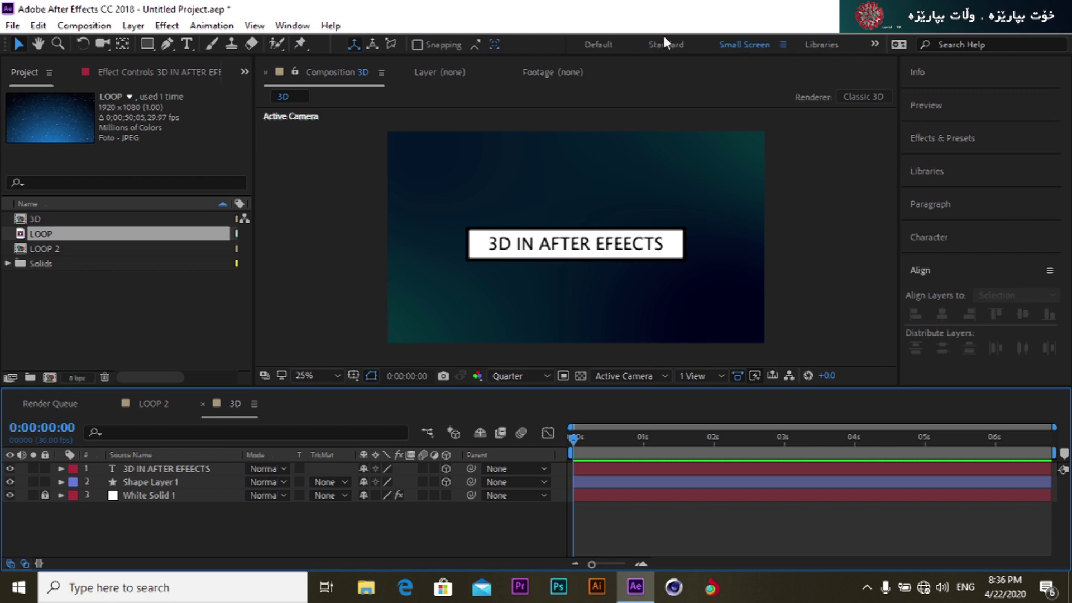
{"action": "left_click", "coordinate": [874, 45]}
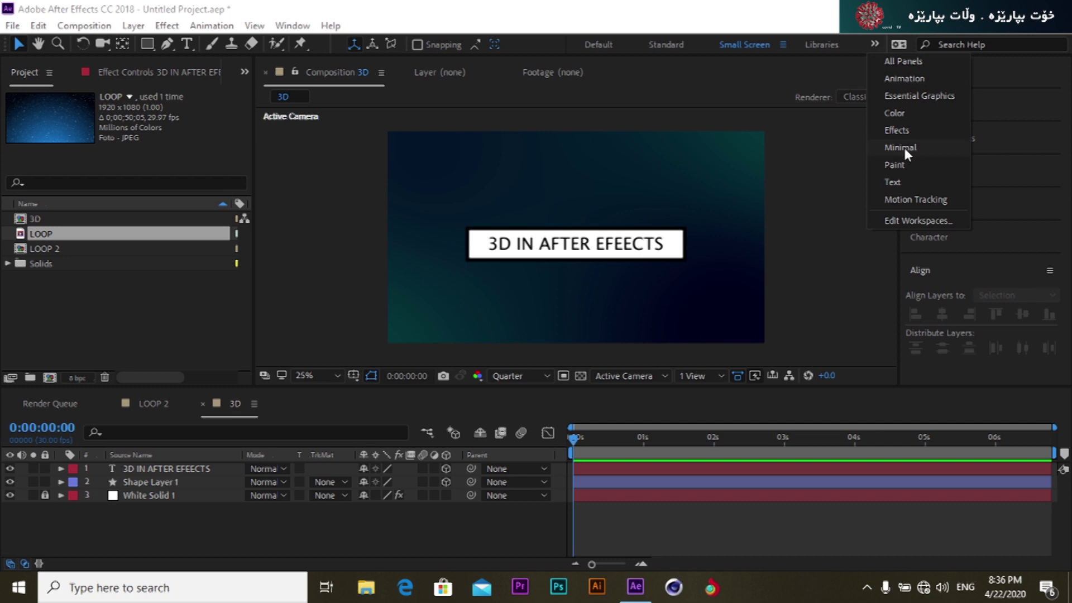
{"action": "left_click", "coordinate": [892, 220]}
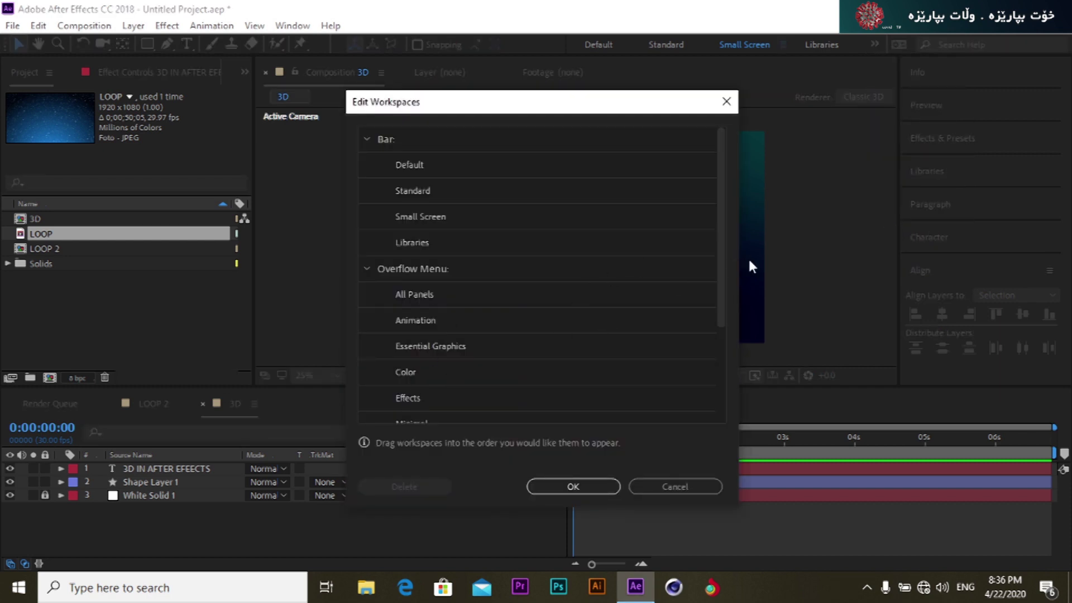
{"action": "left_click_drag", "start_coordinate": [722, 274], "coordinate": [722, 296]}
{"action": "left_click_drag", "start_coordinate": [434, 387], "coordinate": [458, 169]}
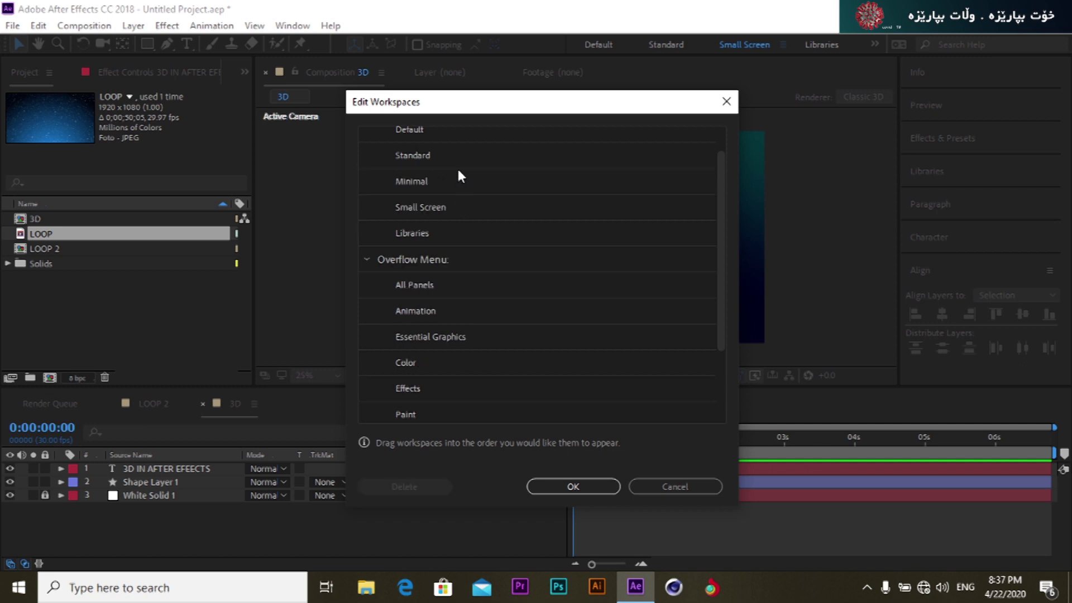
{"action": "left_click", "coordinate": [572, 487]}
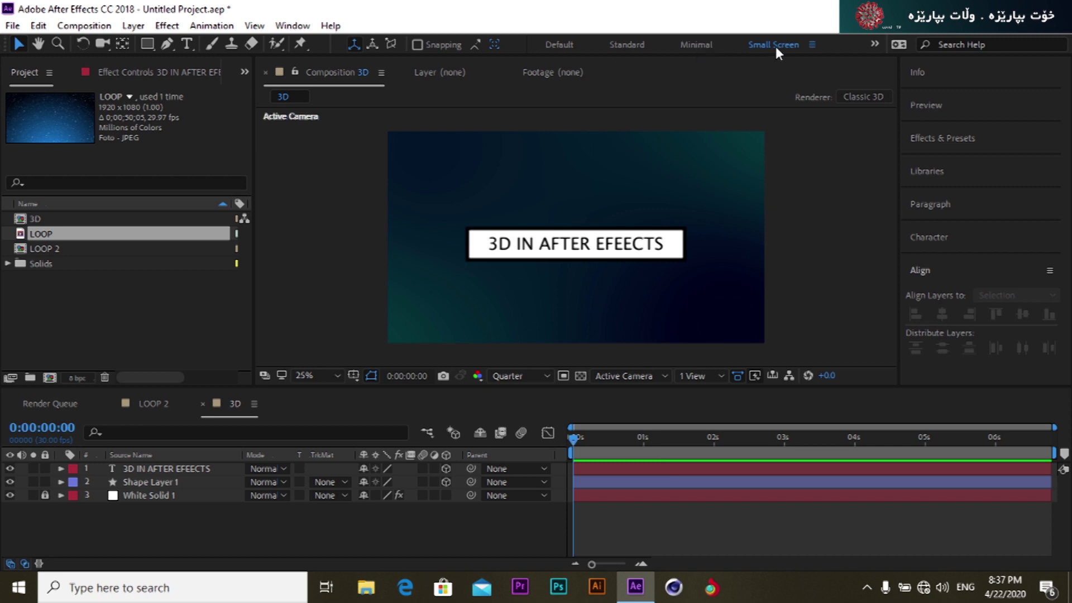
{"action": "left_click", "coordinate": [709, 46]}
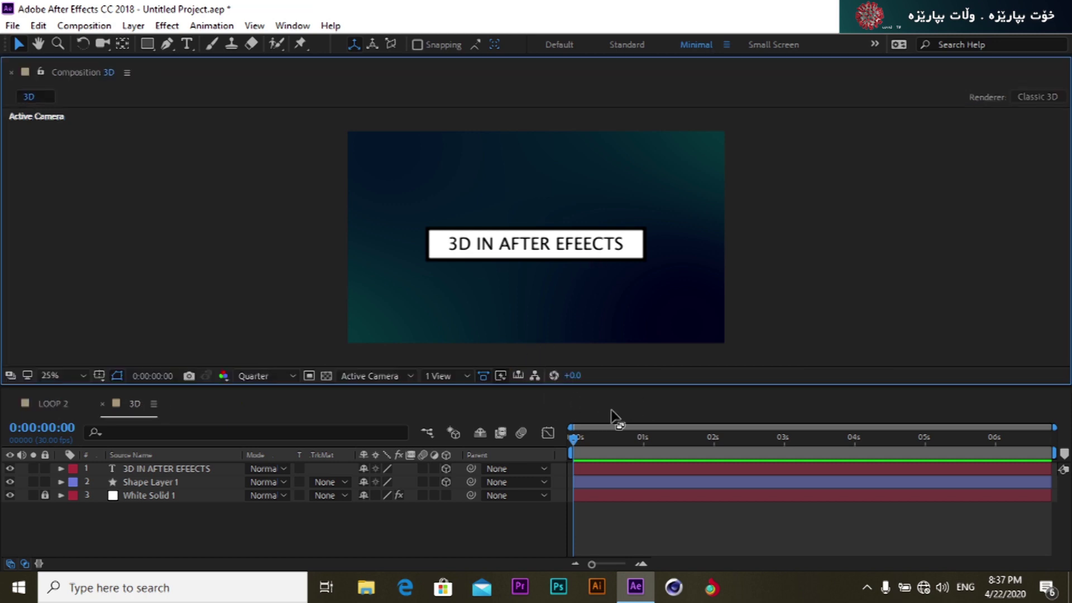
{"action": "mouse_move", "coordinate": [573, 438]}
{"action": "left_mouse_down"}
{"action": "mouse_move", "coordinate": [638, 437]}
{"action": "mouse_move", "coordinate": [564, 452]}
{"action": "left_mouse_up"}
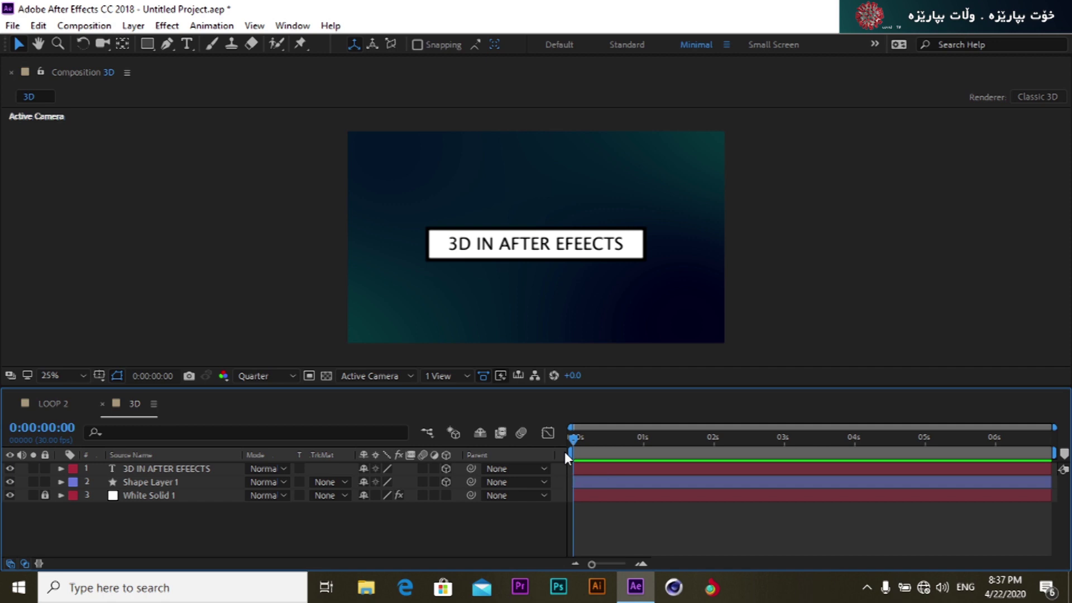
{"action": "left_click", "coordinate": [840, 264]}
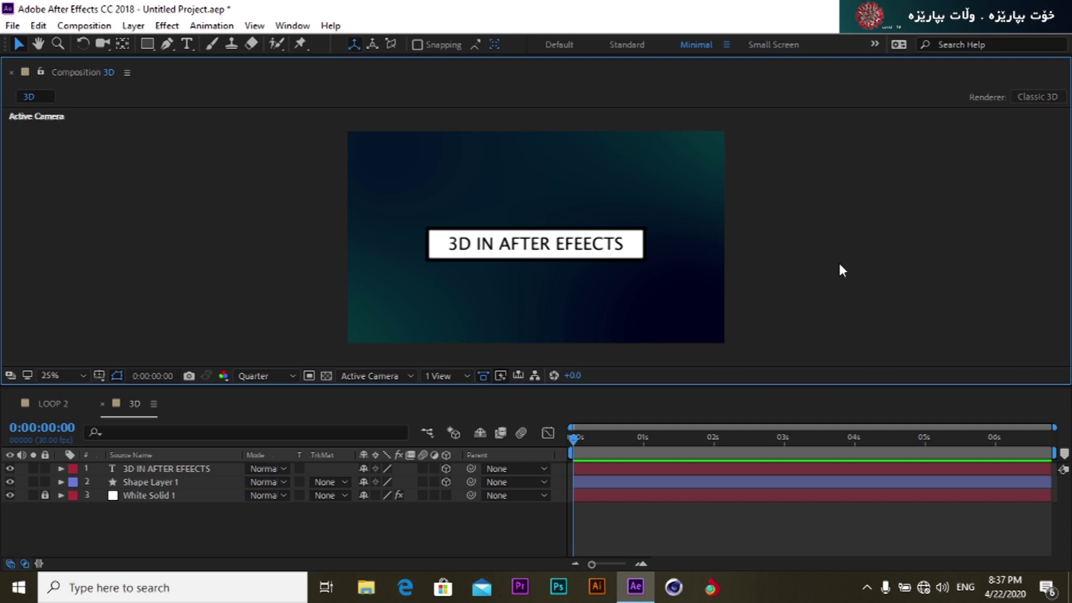
{"action": "left_click", "coordinate": [474, 512]}
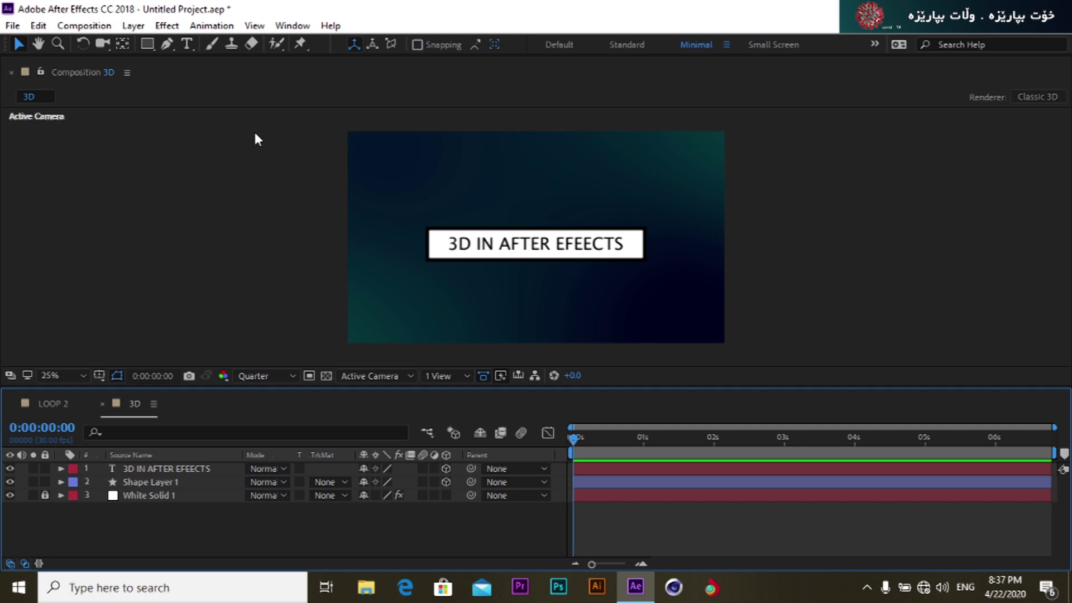
{"action": "left_click", "coordinate": [287, 31]}
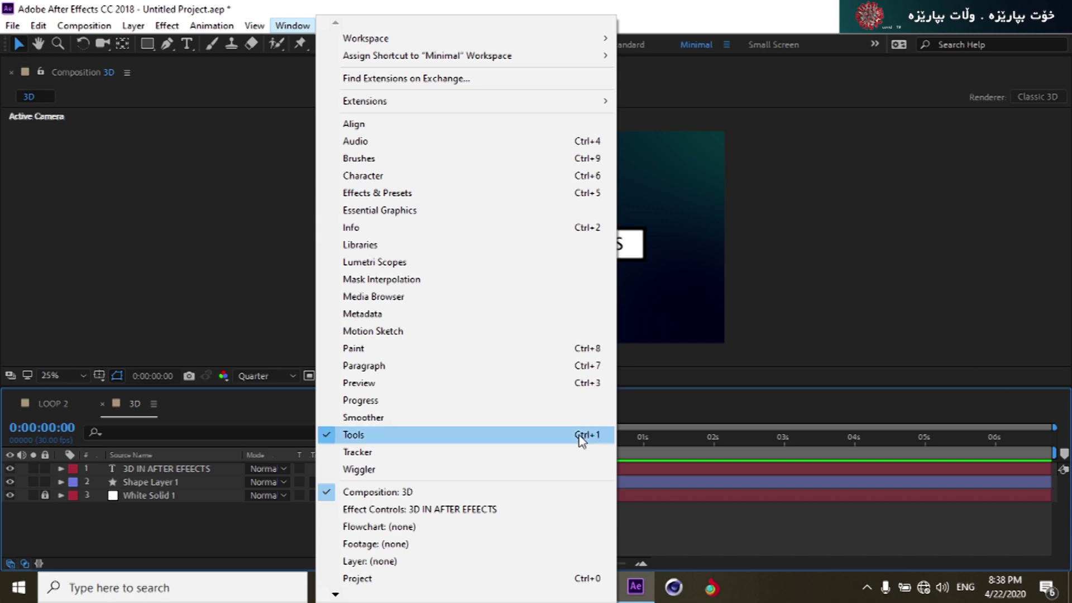
{"action": "left_click", "coordinate": [266, 529]}
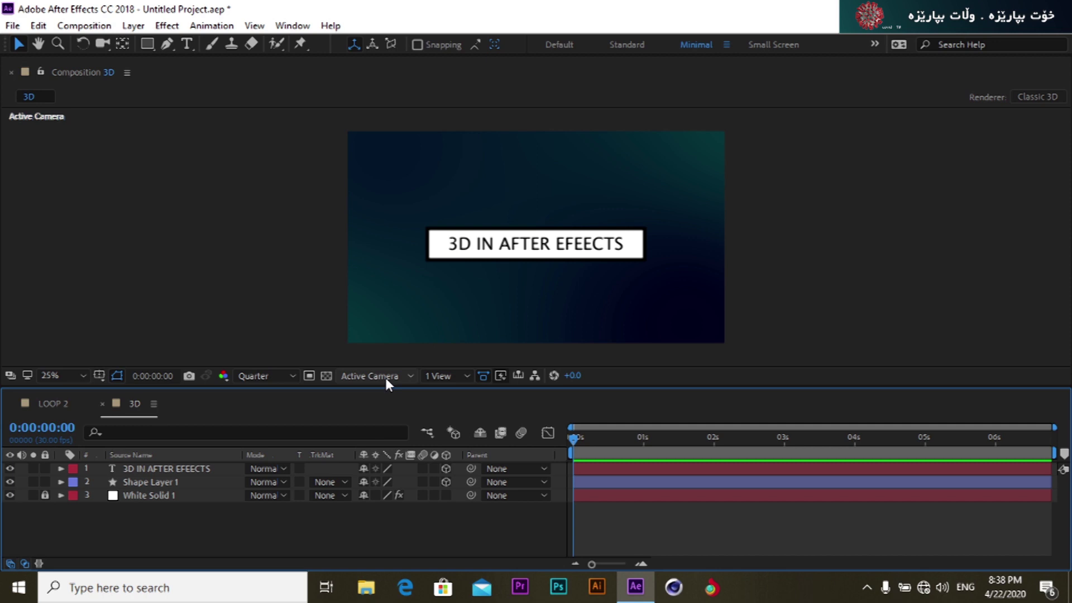
{"action": "right_click", "coordinate": [280, 523]}
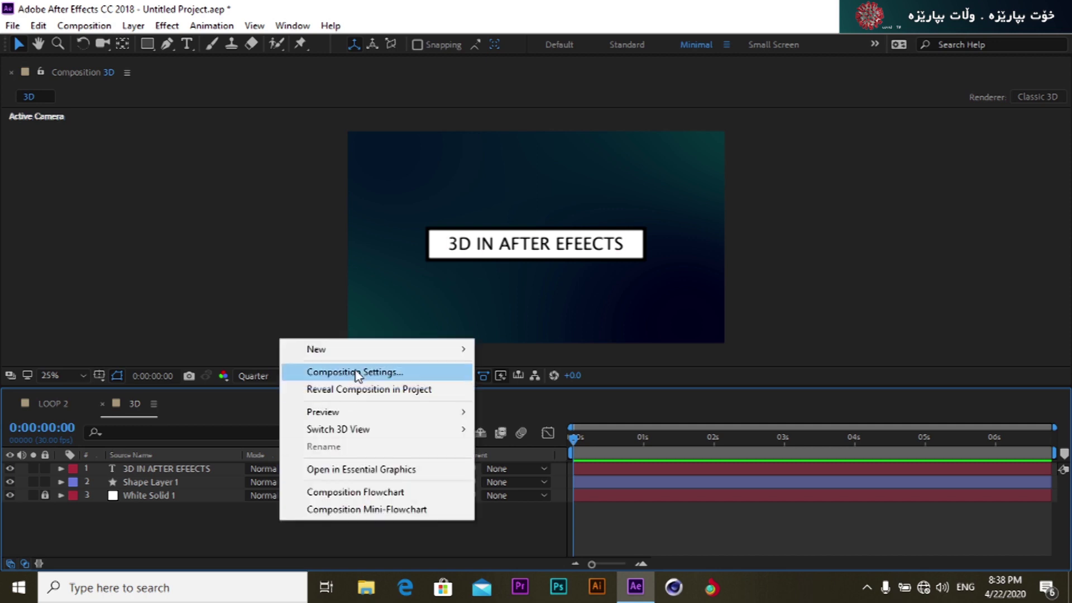
{"action": "mouse_move", "coordinate": [365, 357]}
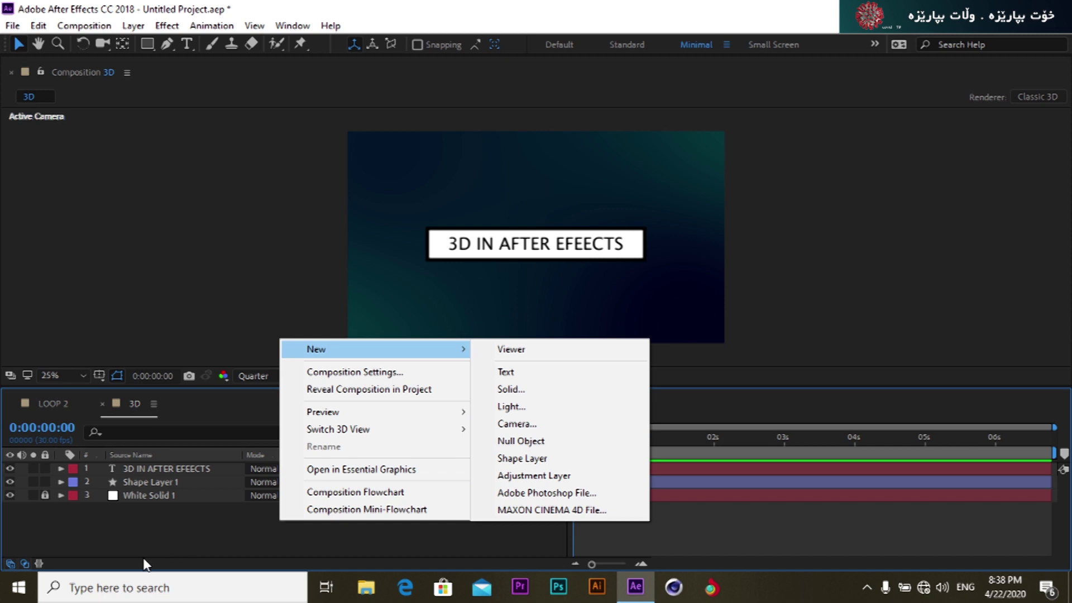
{"action": "left_click", "coordinate": [151, 539]}
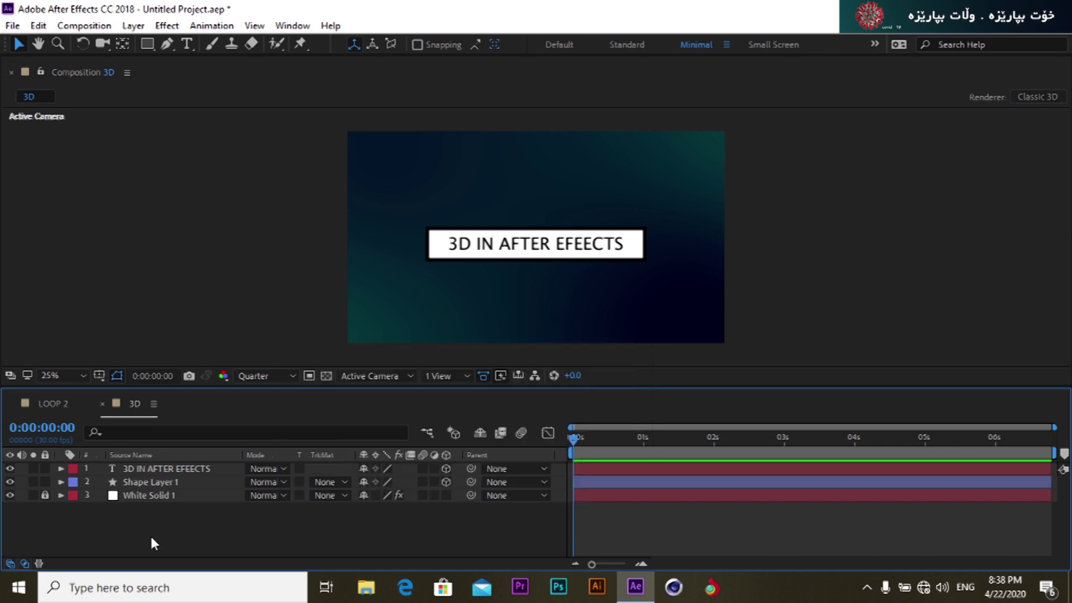
Step: Choose Active Camera as the 3D view and set the composition viewer's layout to 2 Views - Horizontal
{"action": "left_click", "coordinate": [394, 375]}
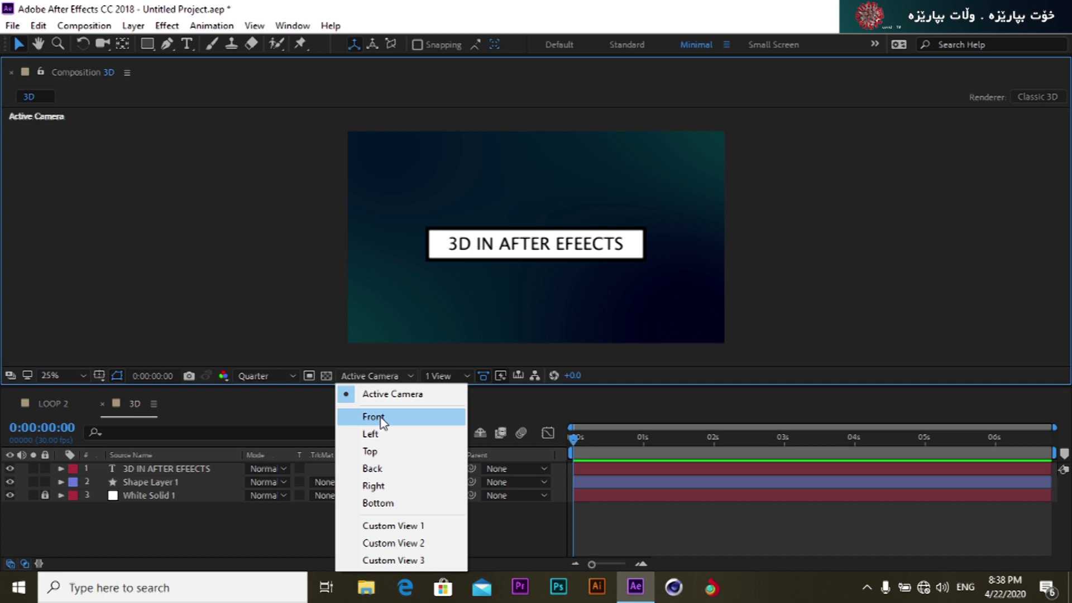
{"action": "left_click", "coordinate": [390, 394]}
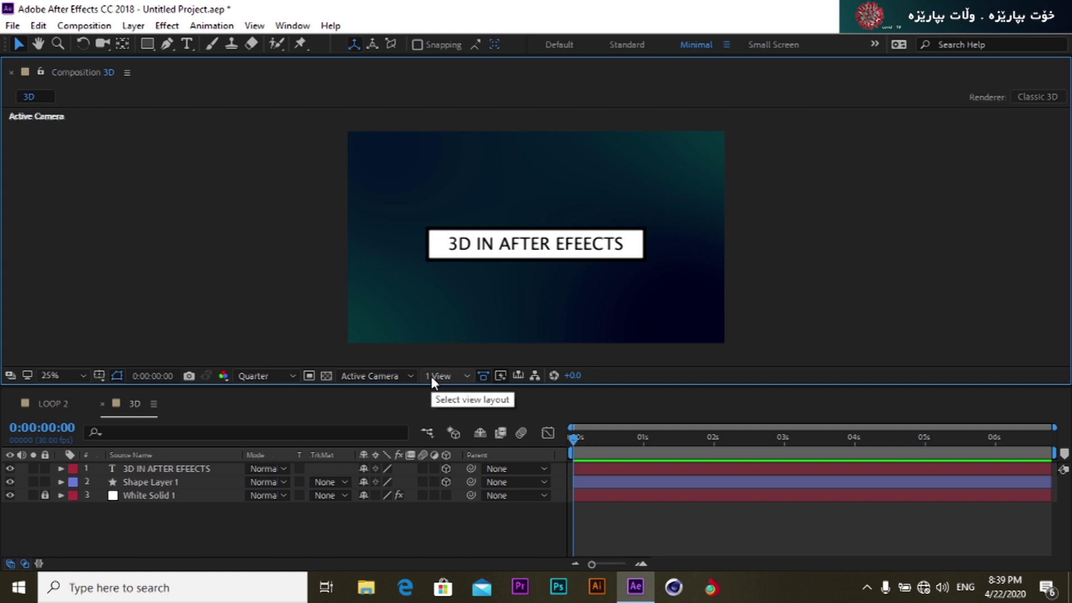
{"action": "left_click", "coordinate": [431, 376]}
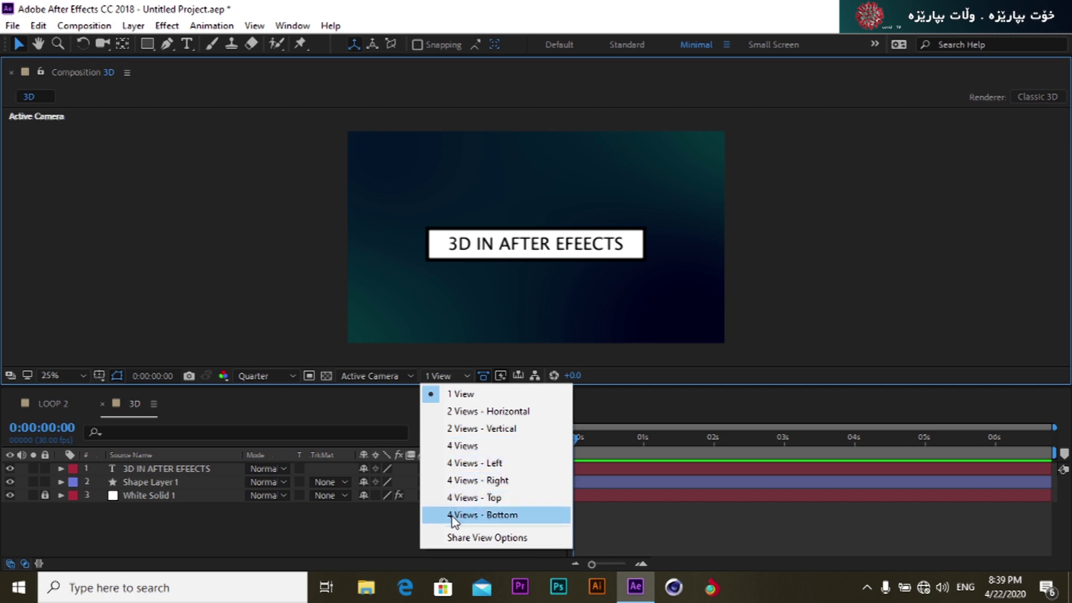
{"action": "left_click", "coordinate": [497, 412]}
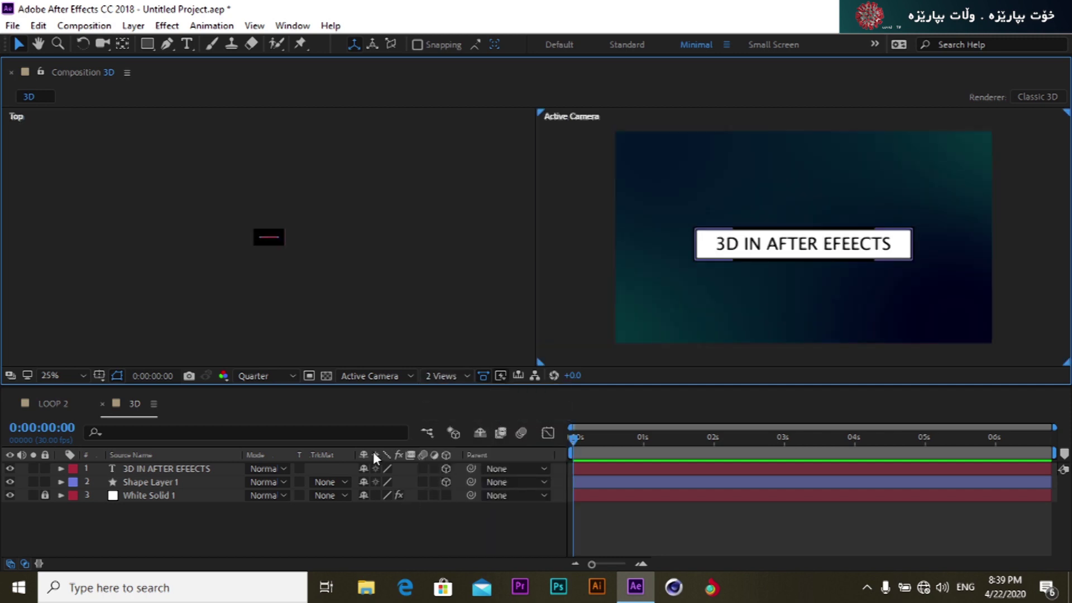
Step: Deselect the text layer and set the composition's 3D renderer back from CINEMA 4D to Classic 3D
{"action": "key", "text": "slash"}
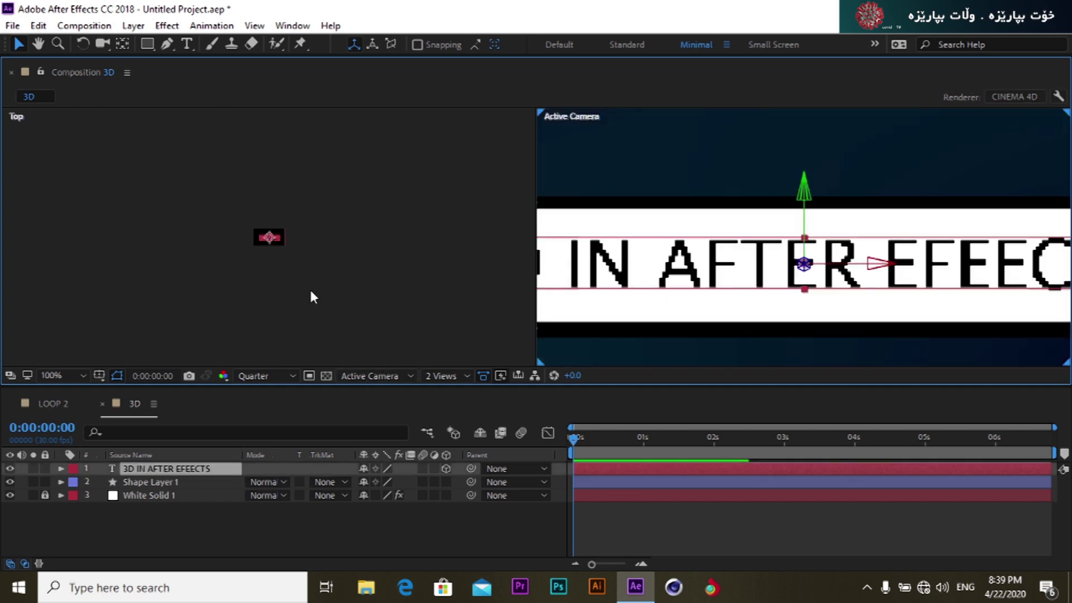
{"action": "left_click", "coordinate": [680, 150]}
{"action": "key", "text": "comma"}
{"action": "key", "text": "comma"}
{"action": "key", "text": "comma"}
{"action": "key", "text": "comma"}
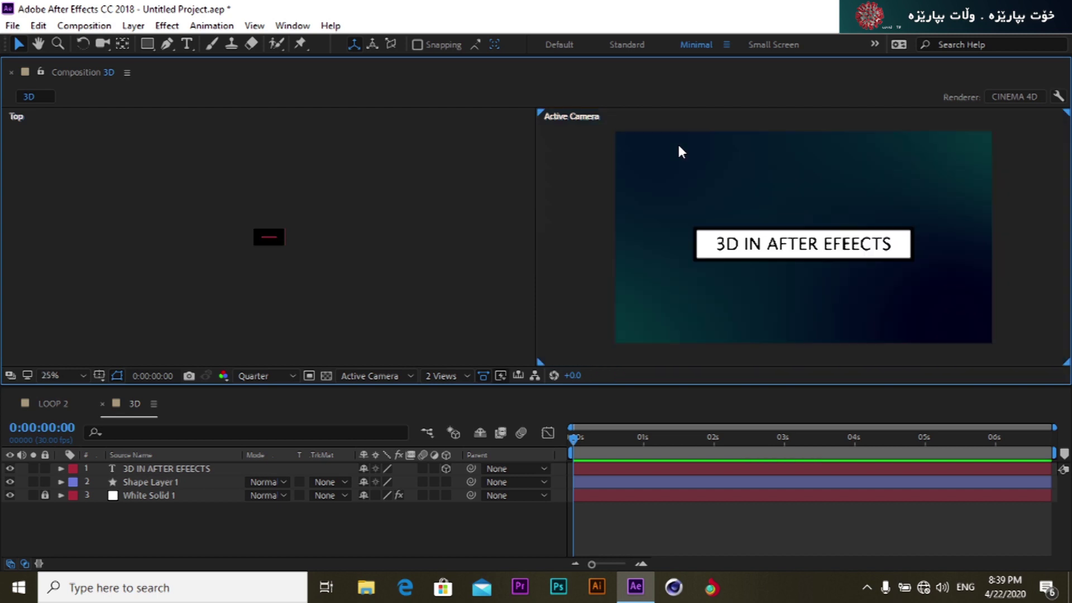
{"action": "left_click", "coordinate": [995, 96]}
{"action": "left_click", "coordinate": [631, 235]}
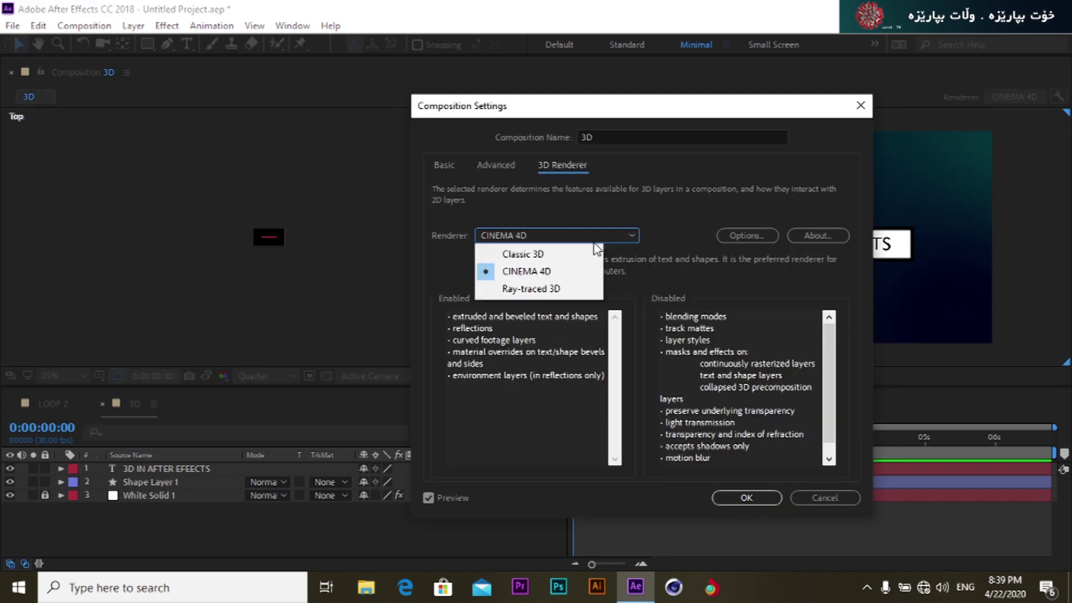
{"action": "left_click", "coordinate": [549, 257]}
{"action": "left_click", "coordinate": [747, 498]}
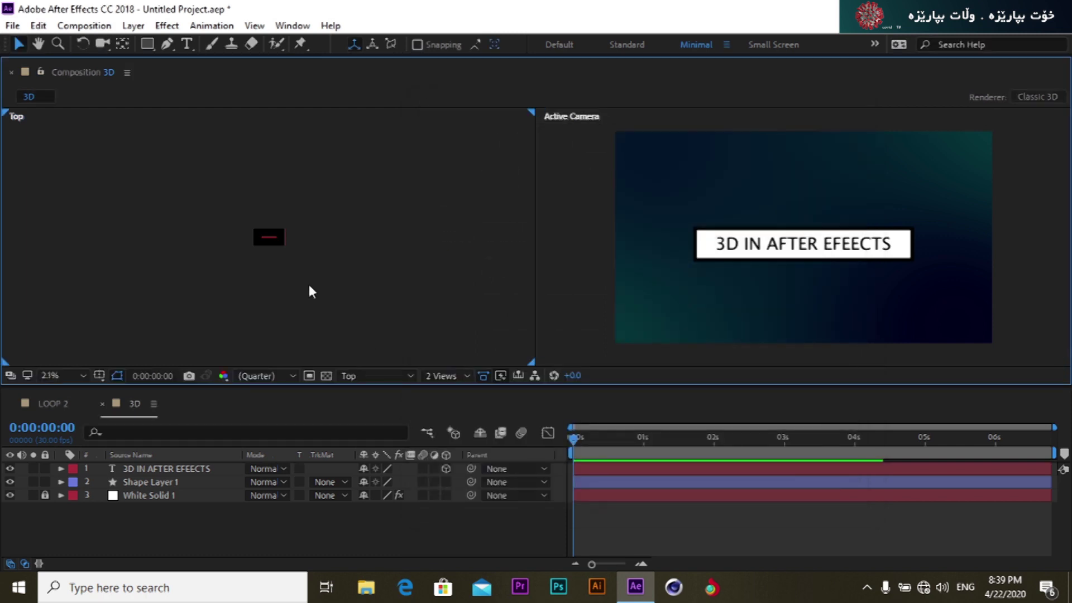
Step: Set the Top viewport to 16.7% magnification and change it to the Front view
{"action": "key", "text": "period"}
{"action": "key", "text": "period"}
{"action": "key", "text": "period"}
{"action": "key", "text": "period"}
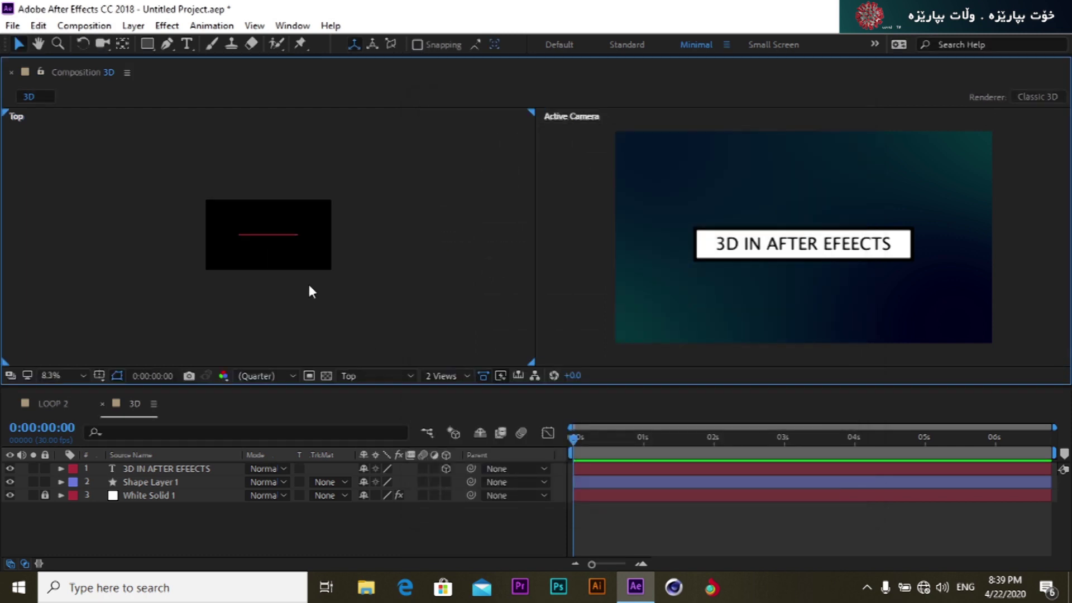
{"action": "key", "text": "period"}
{"action": "key", "text": "comma"}
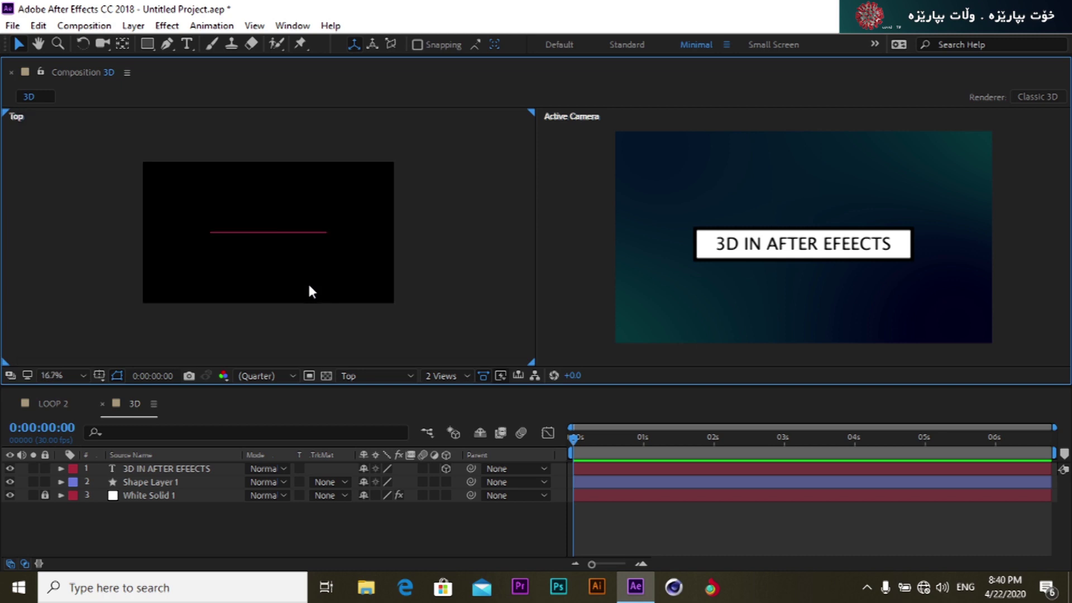
{"action": "left_click", "coordinate": [234, 550]}
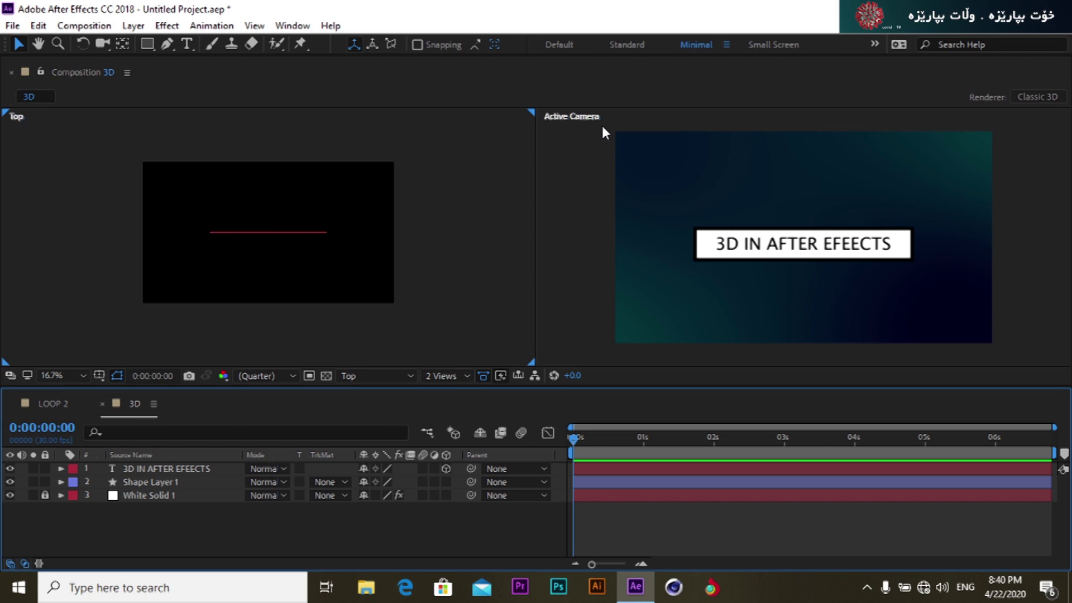
{"action": "left_click", "coordinate": [488, 184]}
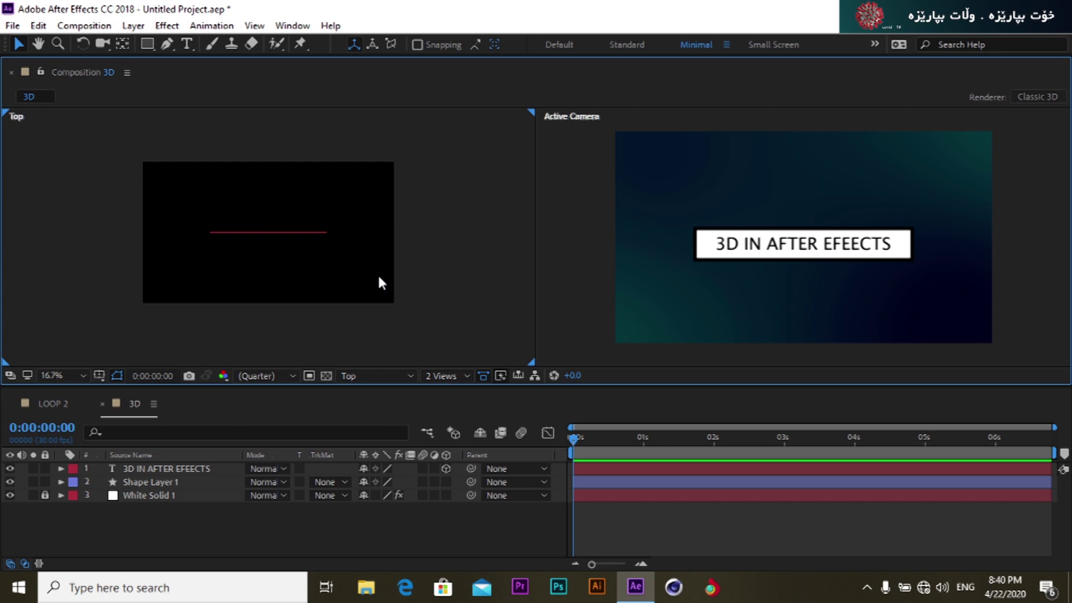
{"action": "left_click", "coordinate": [364, 376]}
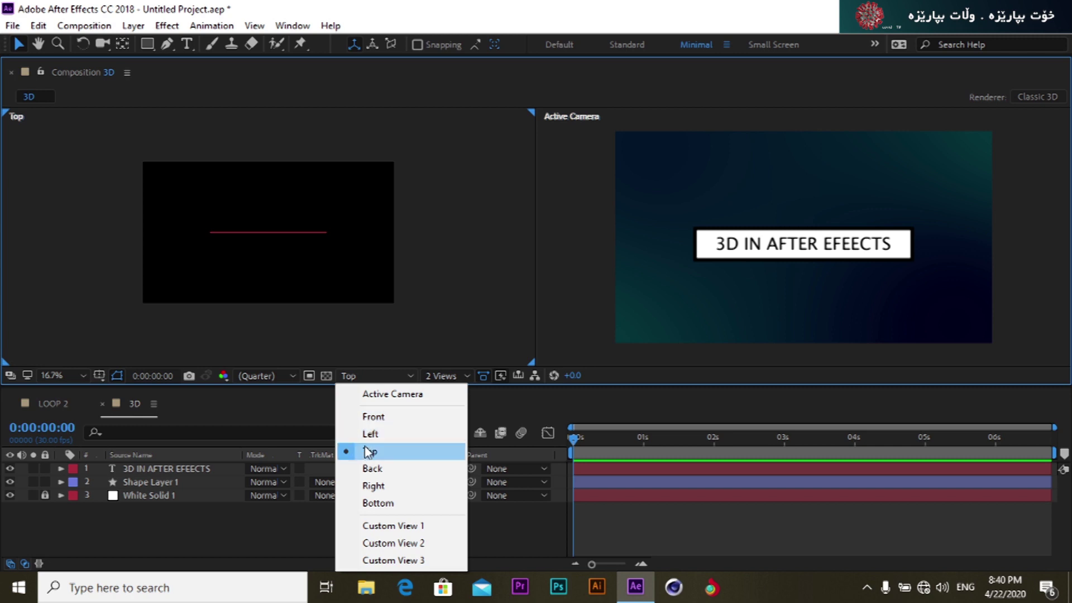
{"action": "left_click", "coordinate": [373, 417]}
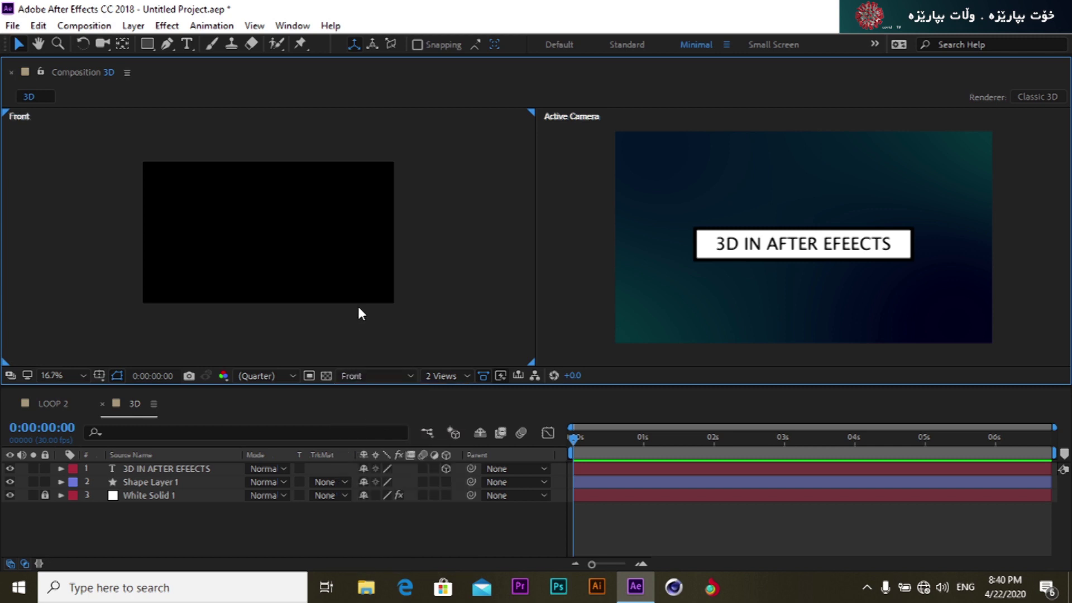
Step: Switch the Front viewport to the Left view at 16.7% magnification
{"action": "key", "text": "period"}
{"action": "key", "text": "comma"}
{"action": "key", "text": "comma"}
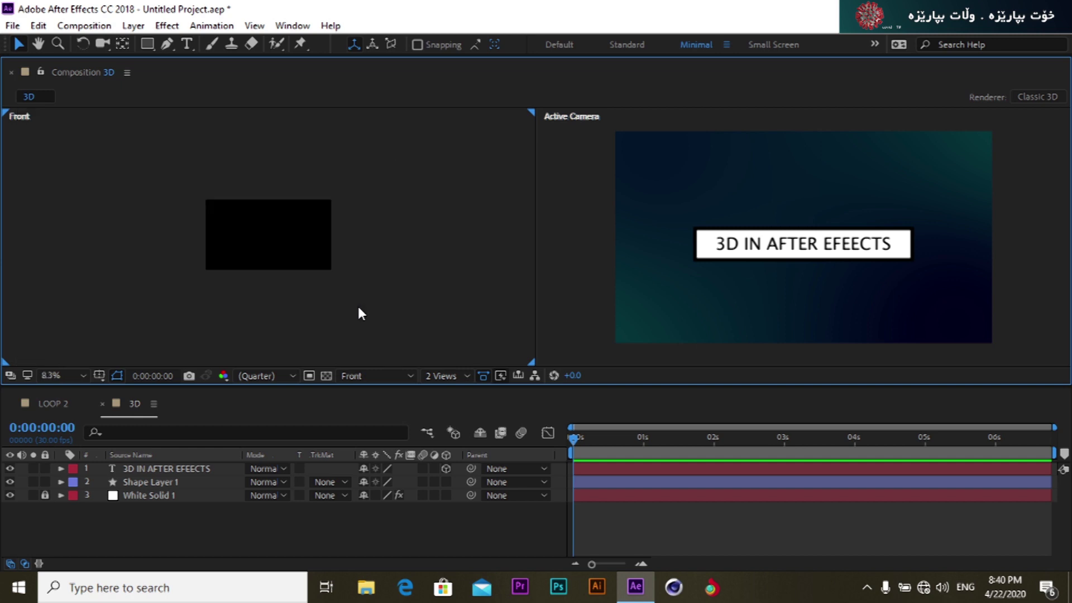
{"action": "key", "text": "period"}
{"action": "left_click", "coordinate": [361, 374]}
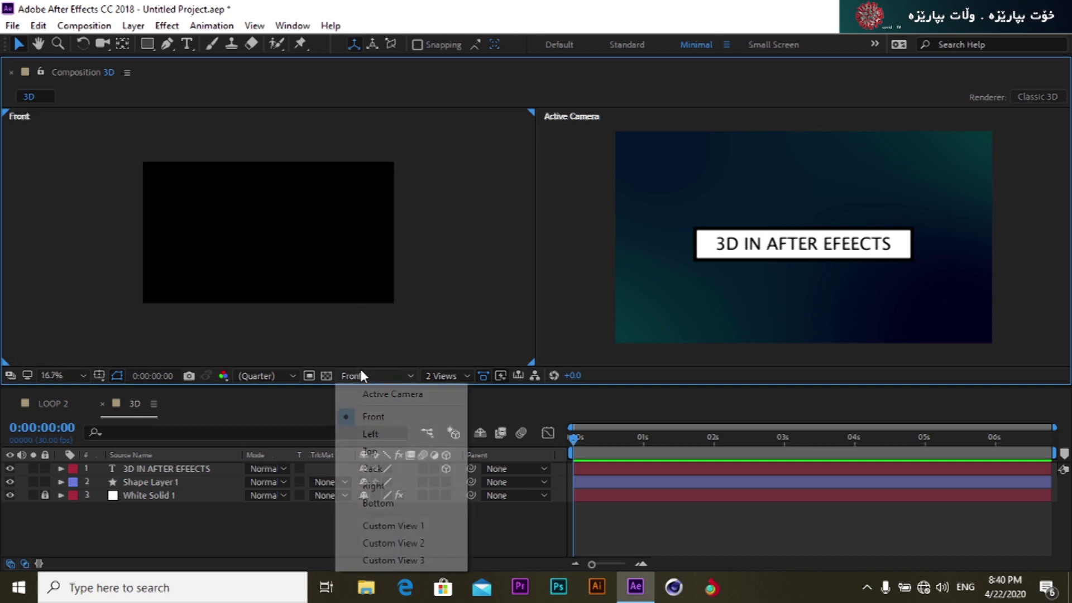
{"action": "left_click", "coordinate": [372, 433]}
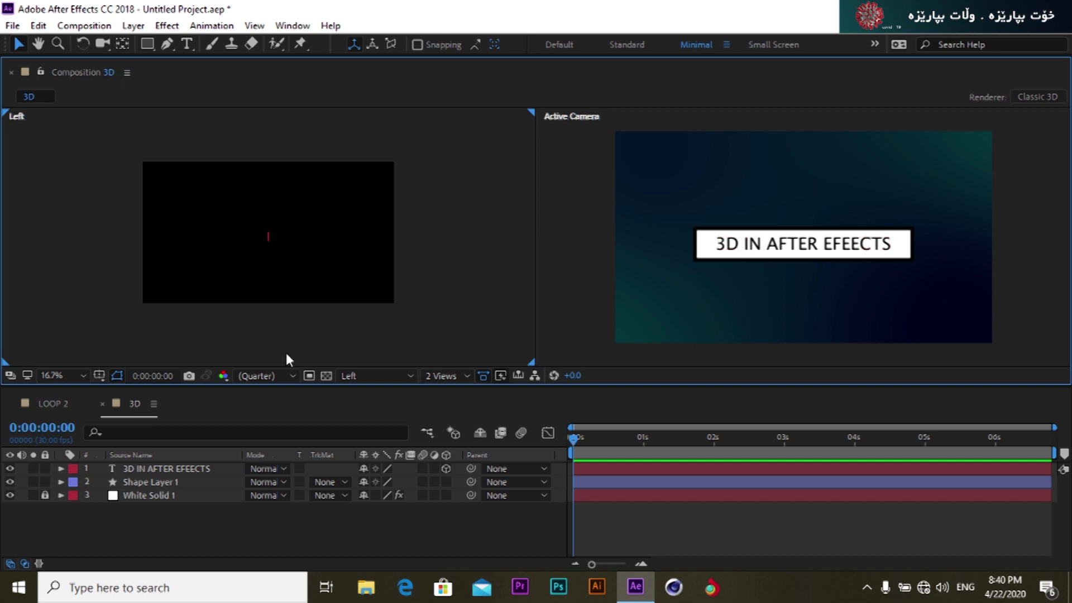
Step: Change the Left viewport to the Top view, trying Custom View 1 before returning it to Top
{"action": "left_click", "coordinate": [362, 376]}
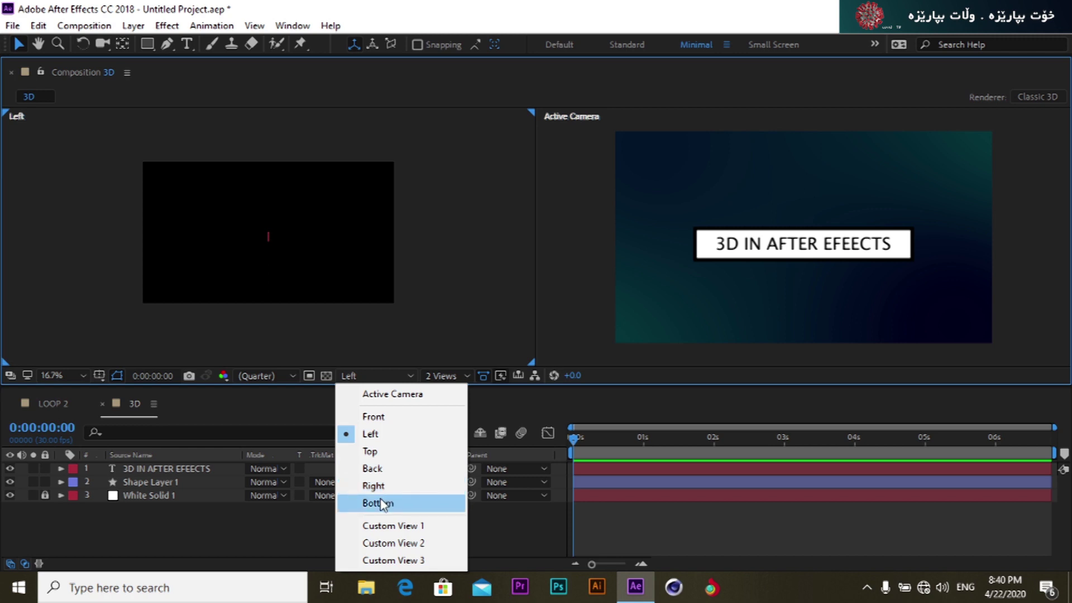
{"action": "left_click", "coordinate": [386, 451]}
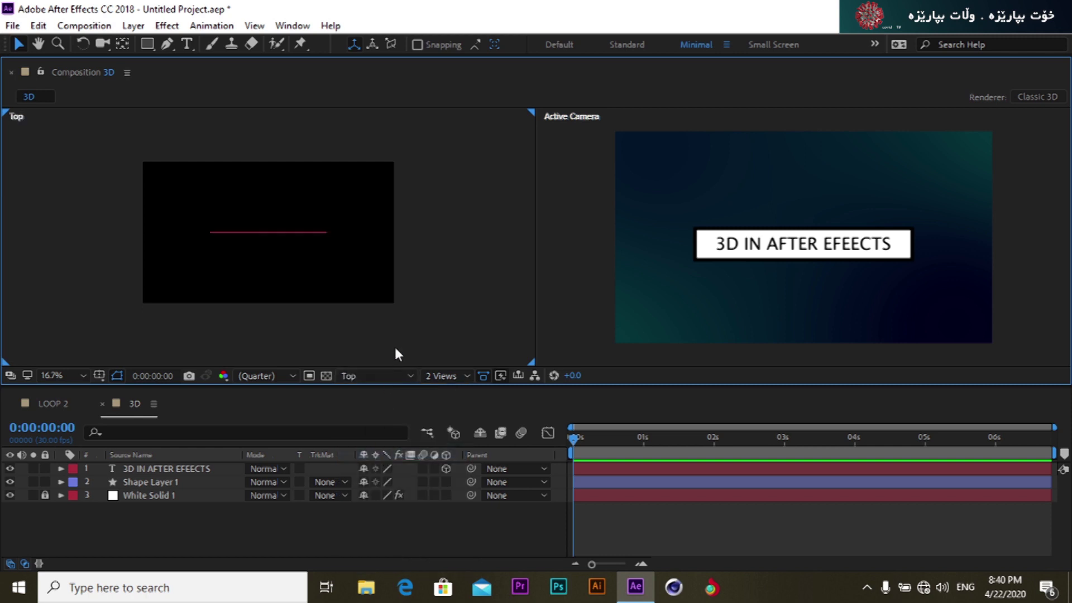
{"action": "mouse_move", "coordinate": [575, 438]}
{"action": "left_mouse_down"}
{"action": "mouse_move", "coordinate": [608, 441]}
{"action": "mouse_move", "coordinate": [569, 444]}
{"action": "left_mouse_up"}
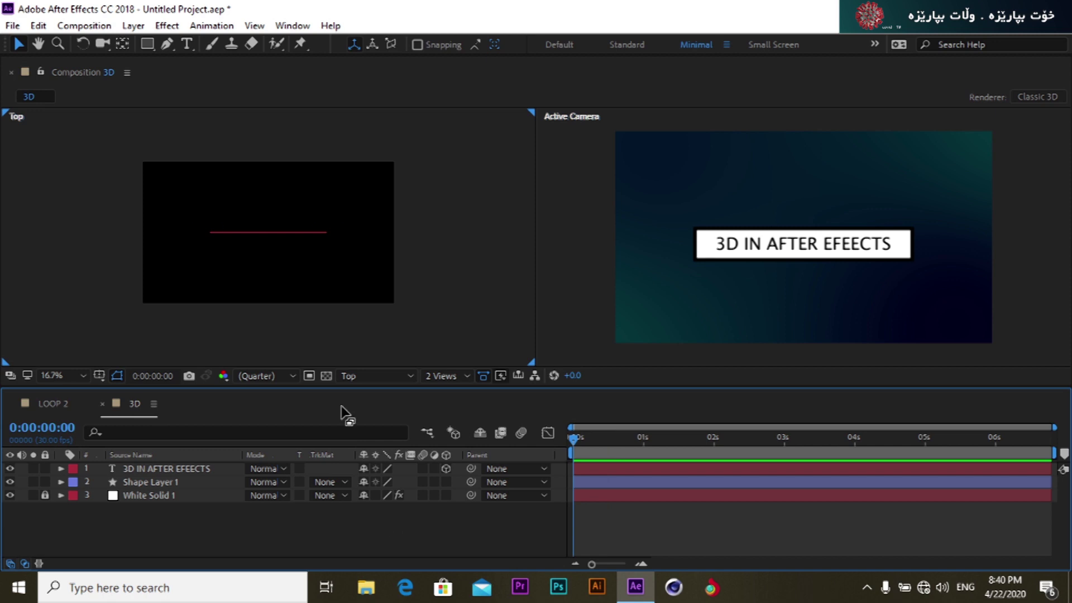
{"action": "left_click", "coordinate": [358, 377]}
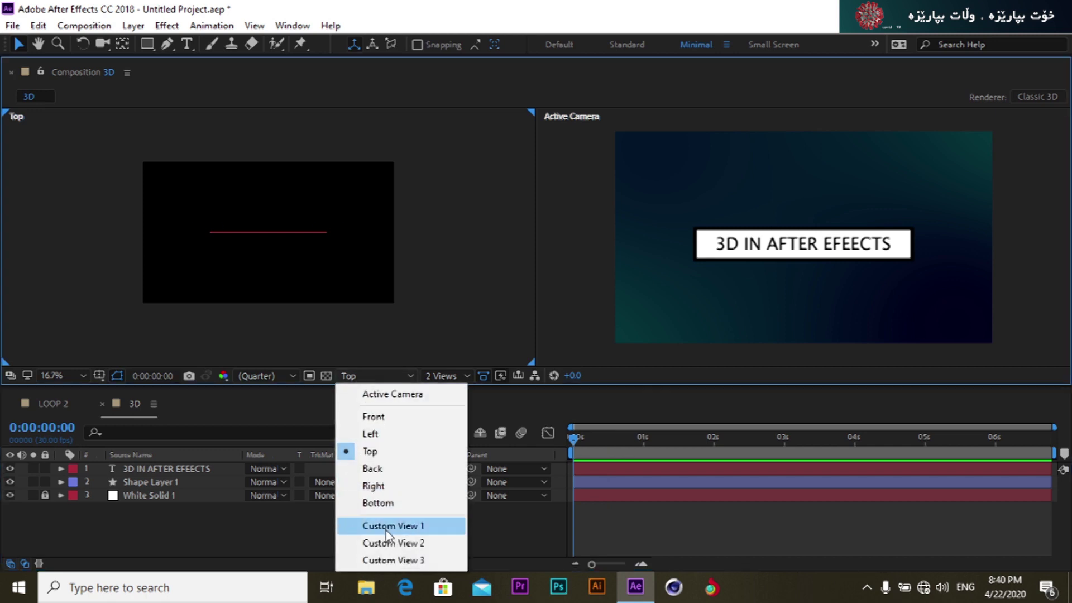
{"action": "left_click", "coordinate": [386, 527]}
{"action": "left_click", "coordinate": [383, 378]}
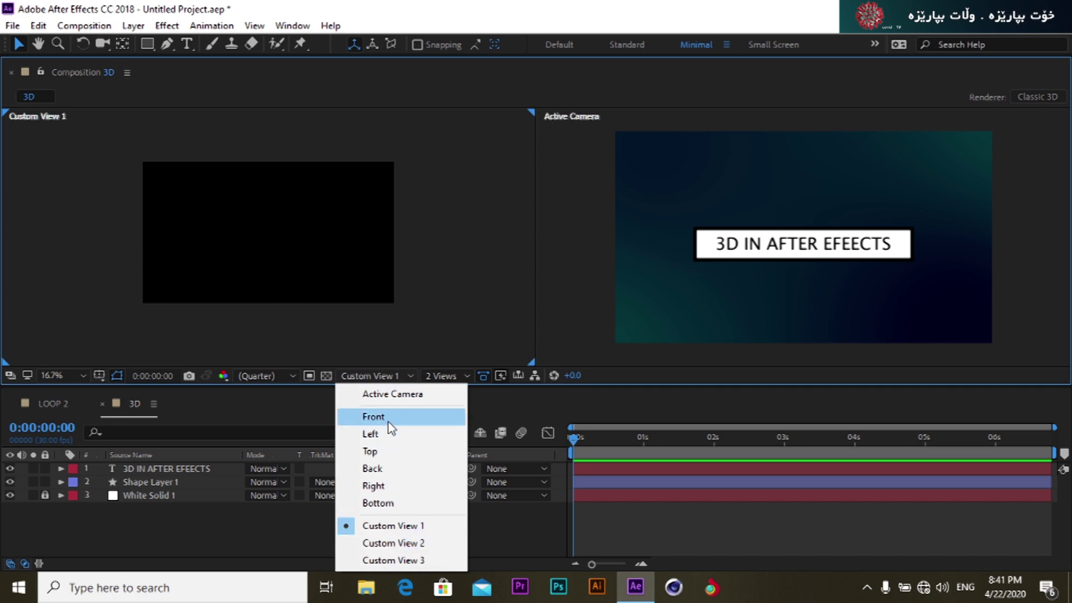
{"action": "left_click", "coordinate": [376, 450]}
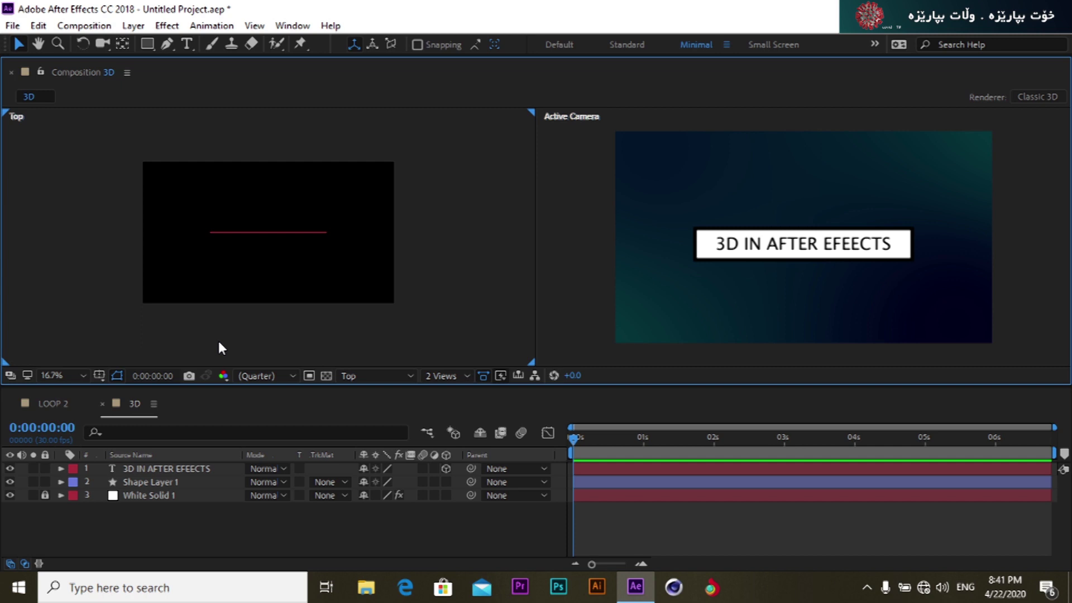
Step: Compare the text layer and Shape Layer 1 in the Top view, and move the text slightly toward the camera along its Z axis
{"action": "left_click", "coordinate": [166, 467]}
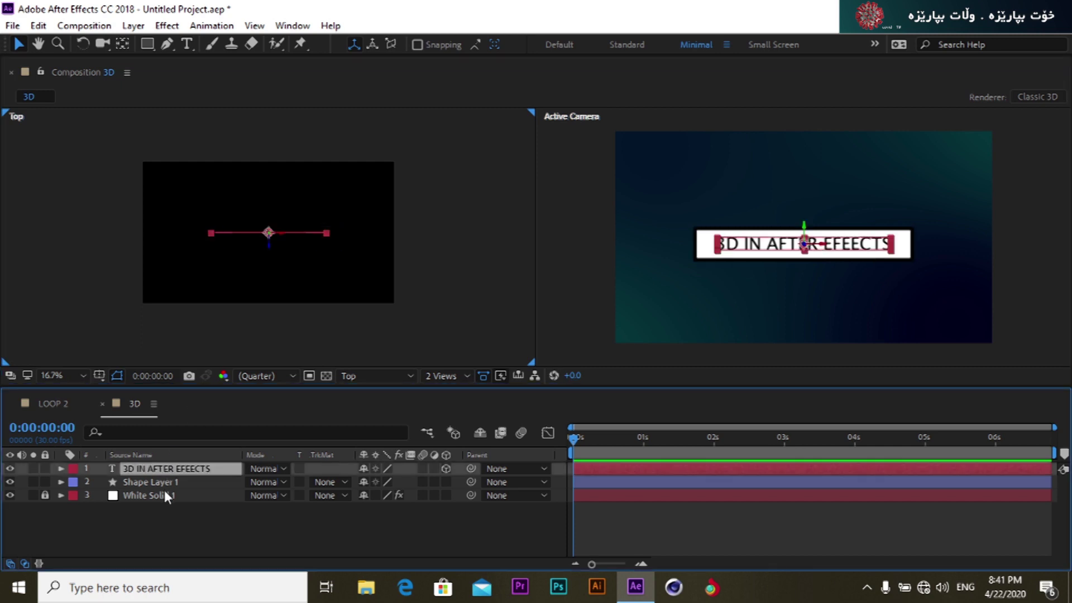
{"action": "left_click", "coordinate": [164, 481]}
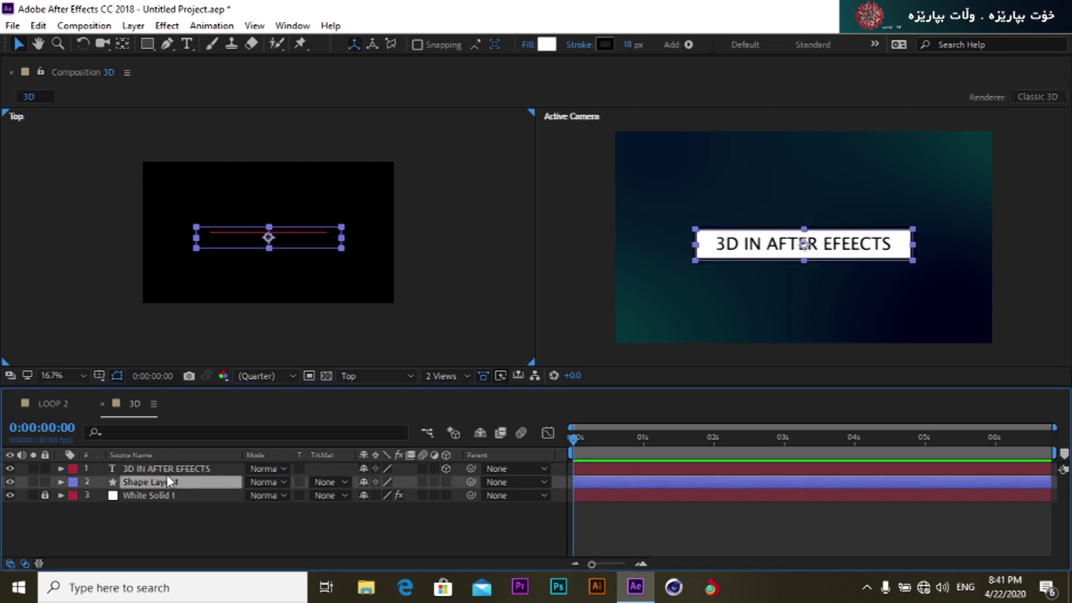
{"action": "left_click", "coordinate": [168, 468]}
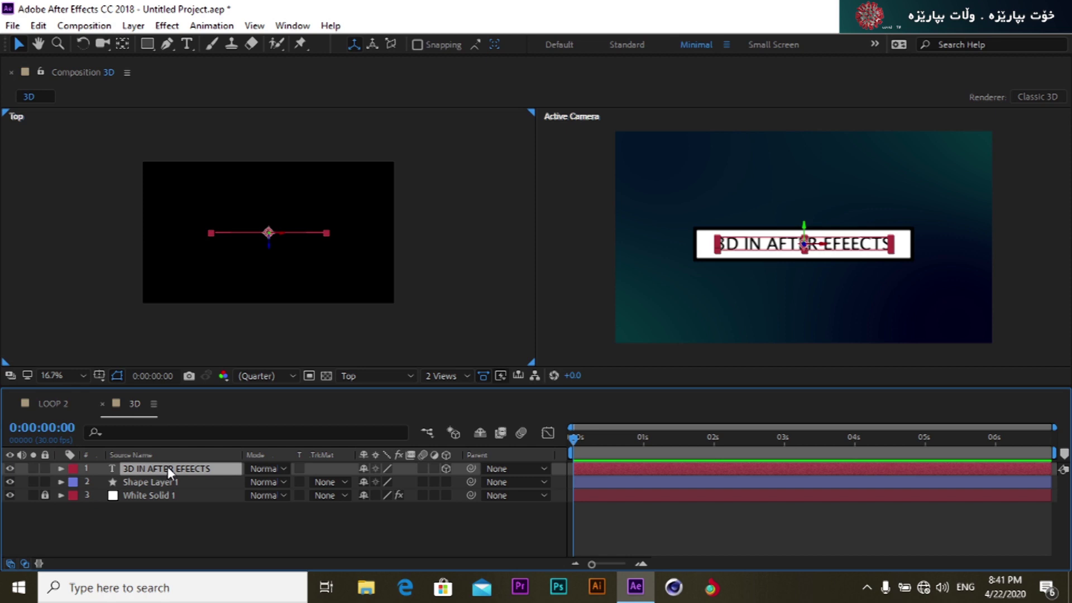
{"action": "left_click", "coordinate": [156, 478]}
{"action": "left_click", "coordinate": [162, 468]}
{"action": "mouse_move", "coordinate": [269, 250]}
{"action": "left_mouse_down"}
{"action": "mouse_move", "coordinate": [269, 362]}
{"action": "mouse_move", "coordinate": [273, 247]}
{"action": "left_mouse_up"}
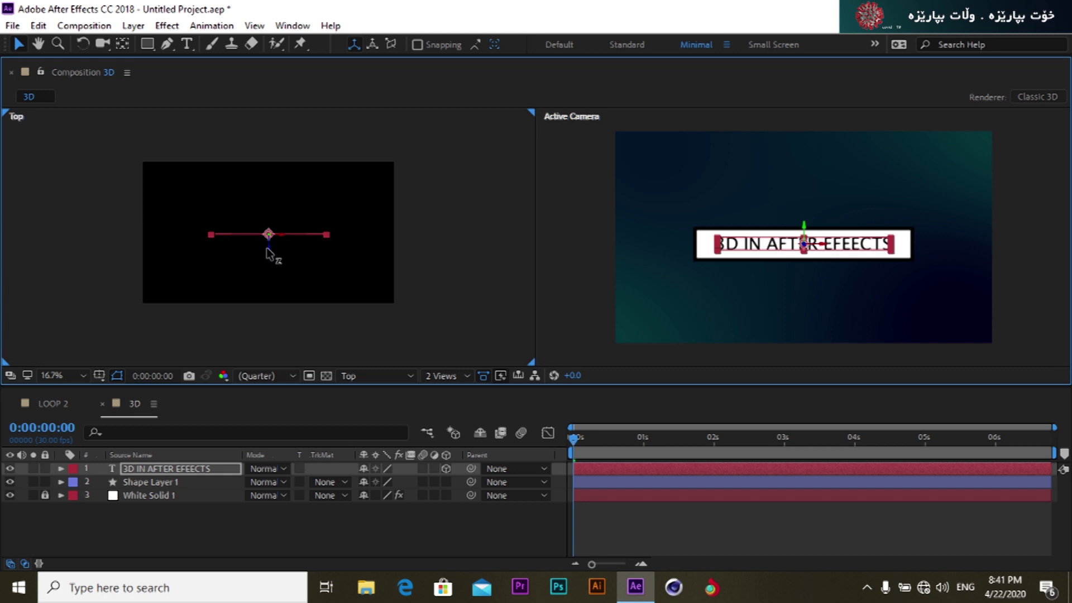
Step: Inspect Shape Layer 1 in the Top view, and activate the Active Camera and Top viewports in turn
{"action": "left_click", "coordinate": [149, 482]}
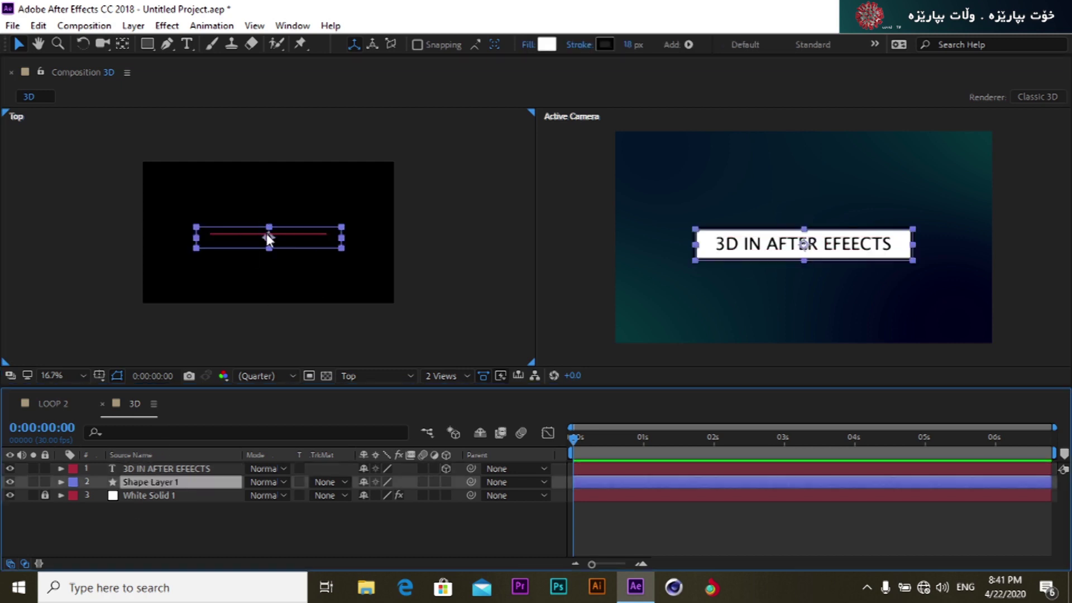
{"action": "left_click", "coordinate": [623, 246]}
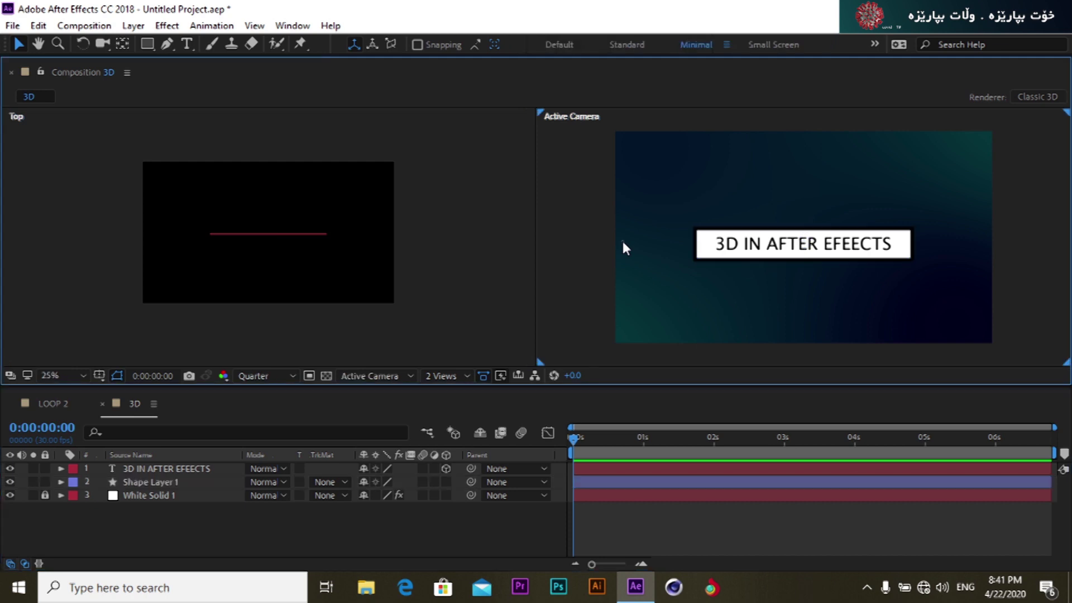
{"action": "left_click", "coordinate": [452, 308]}
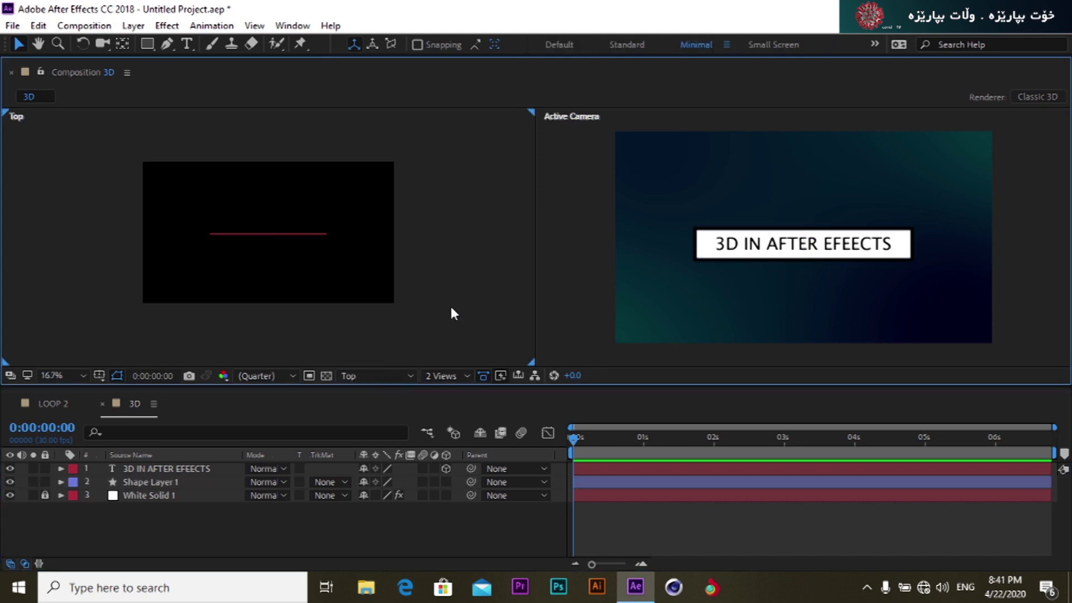
Step: Move the 3D text layer along its X, Y and Z axes in the Active Camera view, to about 928, 579, -131
{"action": "left_click", "coordinate": [773, 252]}
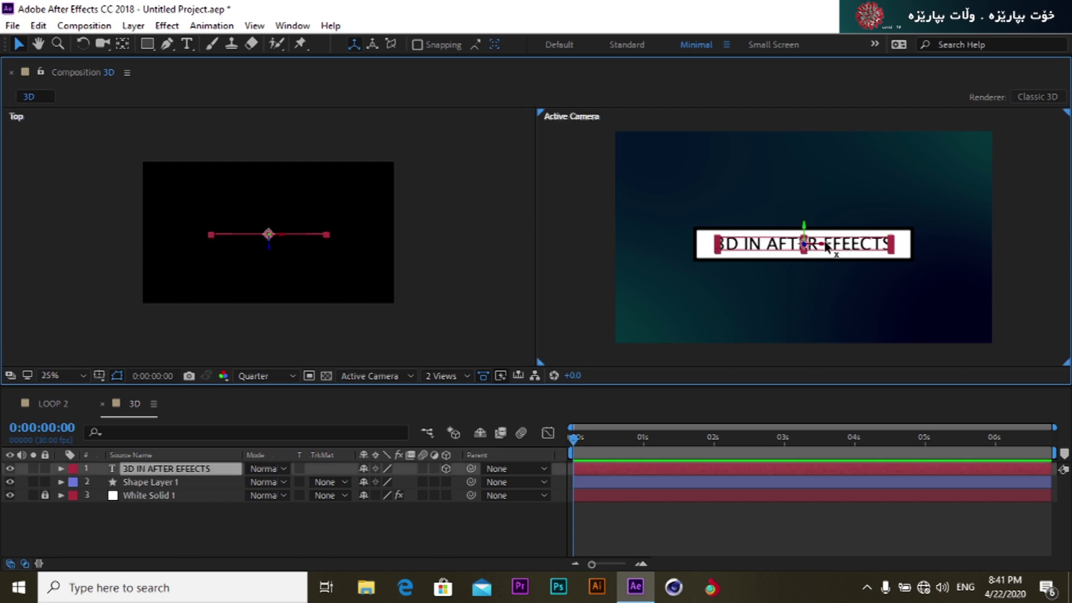
{"action": "key", "text": "period"}
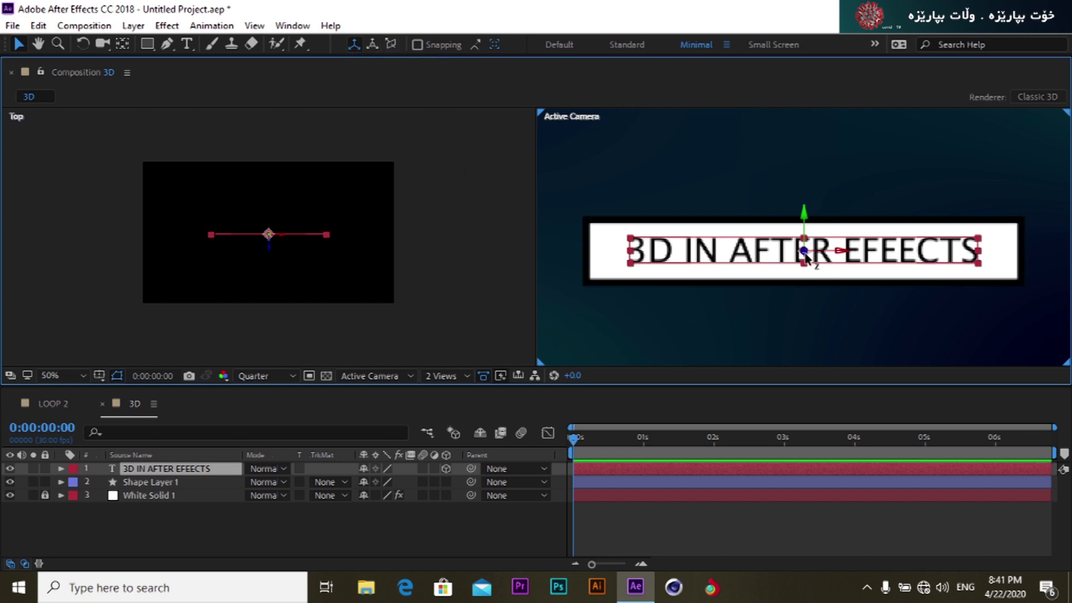
{"action": "mouse_move", "coordinate": [845, 254]}
{"action": "left_mouse_down"}
{"action": "mouse_move", "coordinate": [897, 256]}
{"action": "mouse_move", "coordinate": [810, 262]}
{"action": "mouse_move", "coordinate": [868, 264]}
{"action": "mouse_move", "coordinate": [830, 267]}
{"action": "left_mouse_up"}
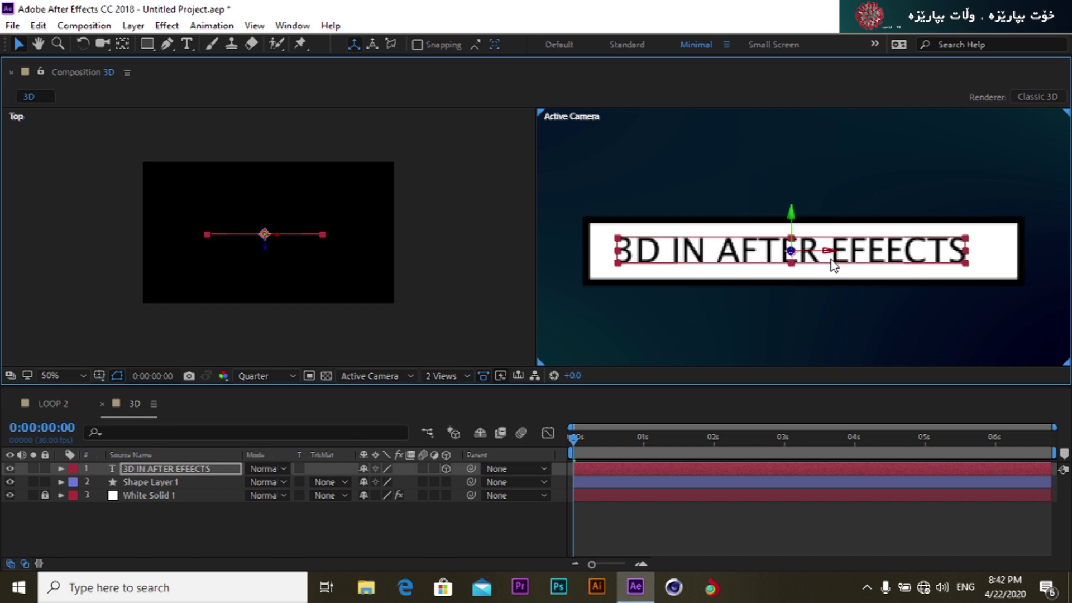
{"action": "mouse_move", "coordinate": [791, 203]}
{"action": "left_mouse_down"}
{"action": "mouse_move", "coordinate": [796, 136]}
{"action": "mouse_move", "coordinate": [790, 222]}
{"action": "left_mouse_up"}
{"action": "left_click_drag", "start_coordinate": [790, 263], "coordinate": [790, 334]}
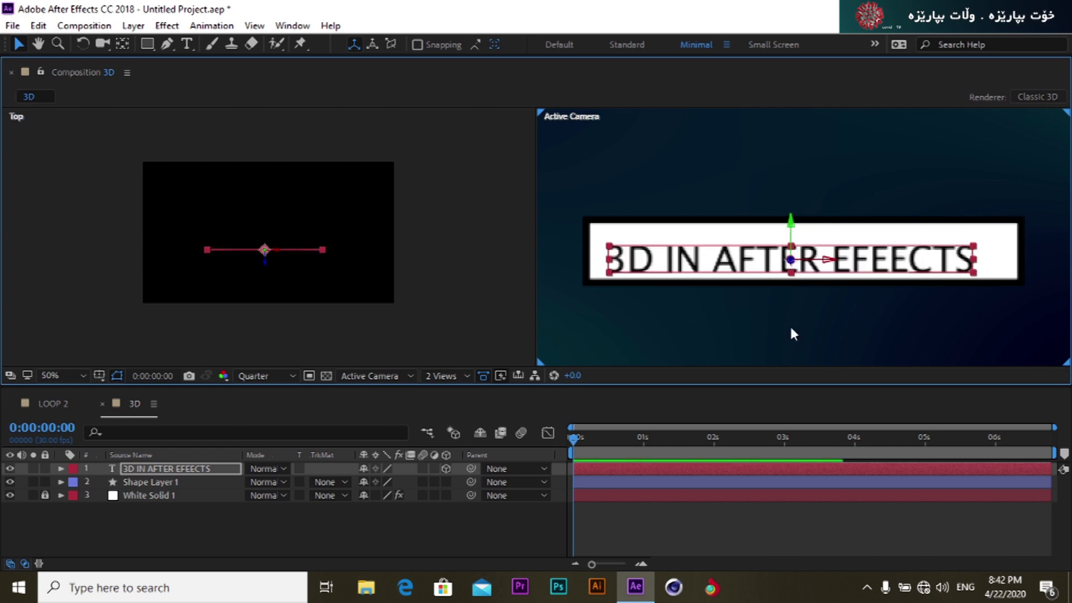
{"action": "left_click_drag", "start_coordinate": [797, 221], "coordinate": [797, 215]}
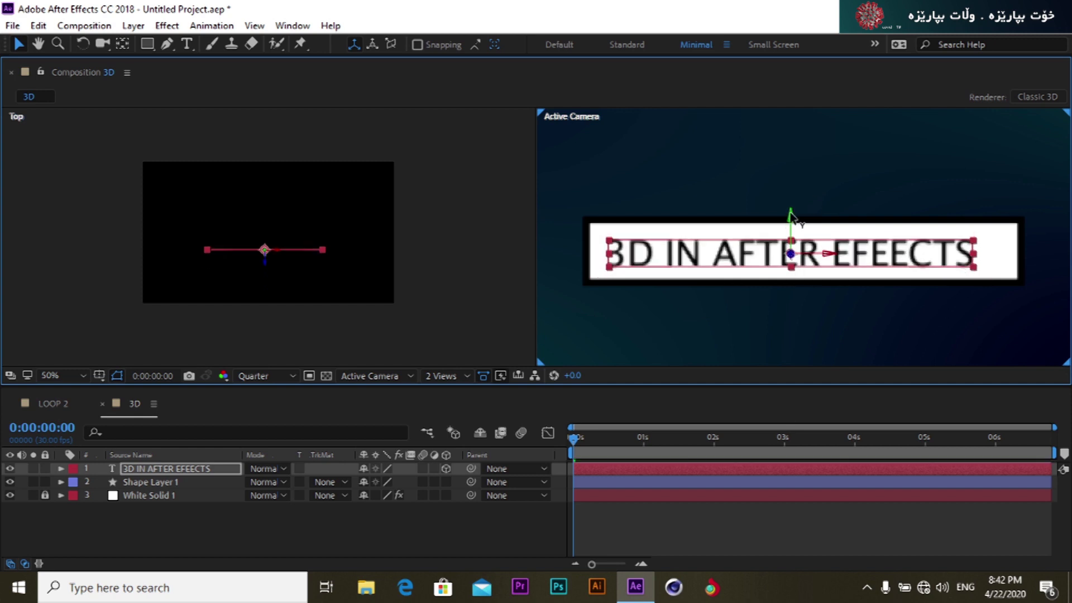
Step: Deselect the text layer and return the Active Camera viewport to 25% magnification
{"action": "left_click", "coordinate": [278, 518]}
{"action": "left_click", "coordinate": [272, 375]}
{"action": "left_click", "coordinate": [296, 367]}
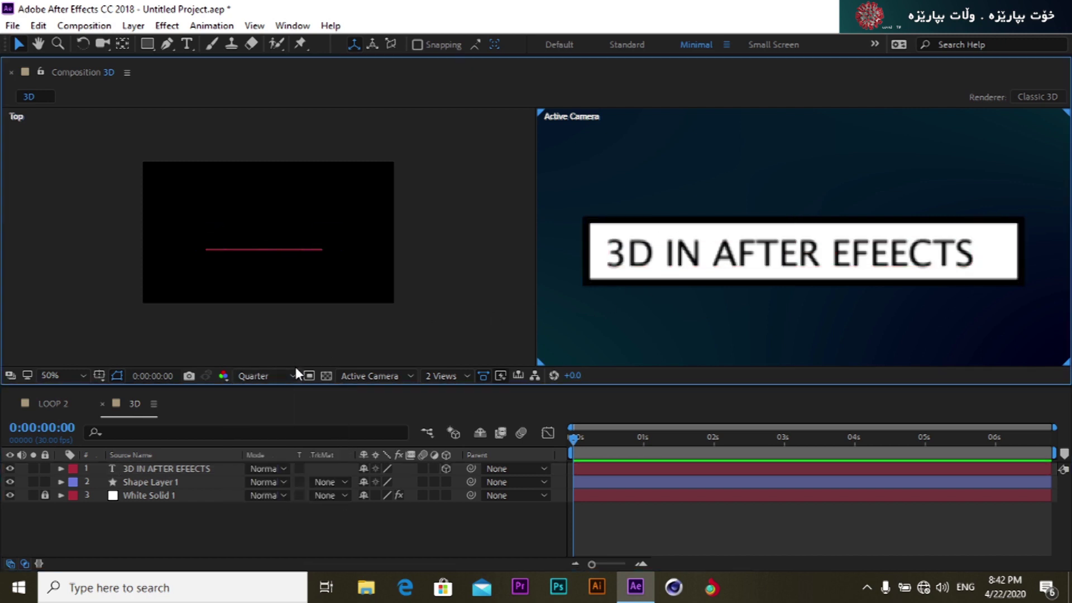
{"action": "key", "text": "comma"}
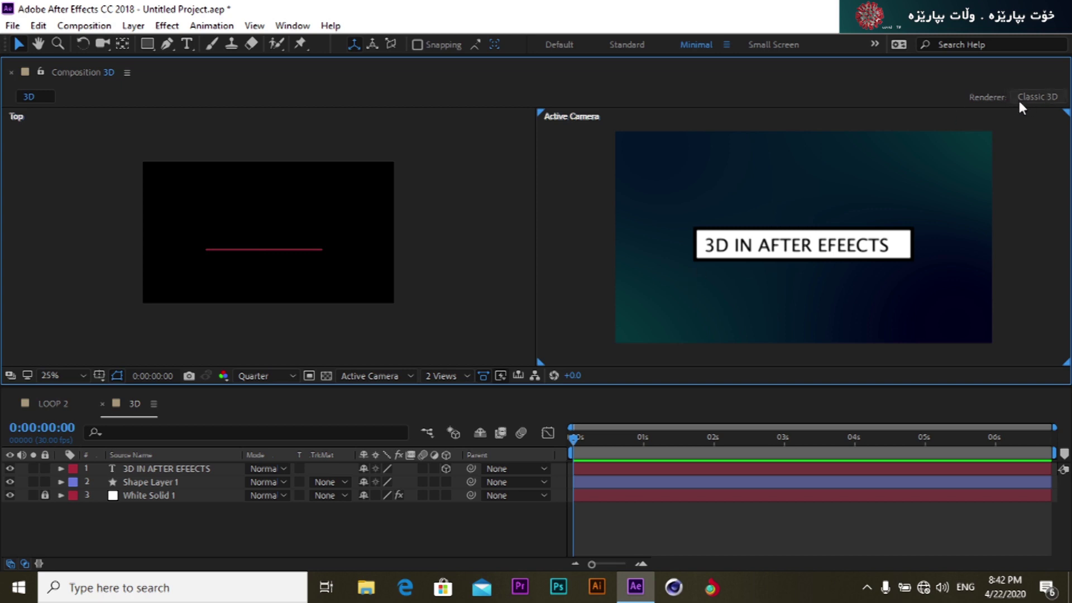
{"action": "mouse_move", "coordinate": [578, 439]}
{"action": "left_mouse_down"}
{"action": "mouse_move", "coordinate": [618, 438]}
{"action": "mouse_move", "coordinate": [558, 447]}
{"action": "left_mouse_up"}
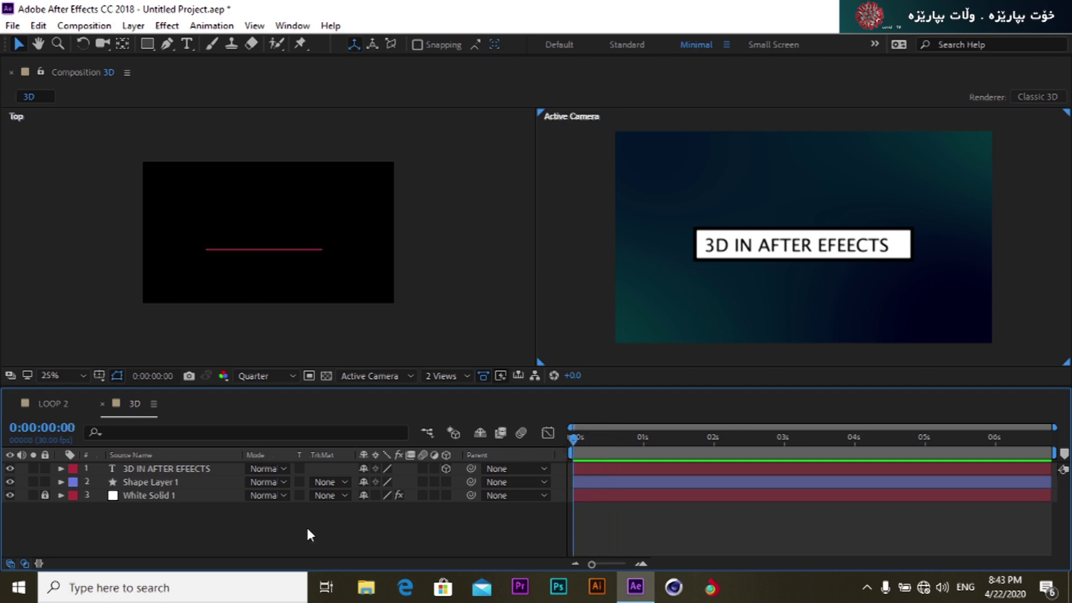
Step: Add Position keyframes at 2 seconds to the 3D text layer and to Shape Layer 1
{"action": "left_click", "coordinate": [186, 471]}
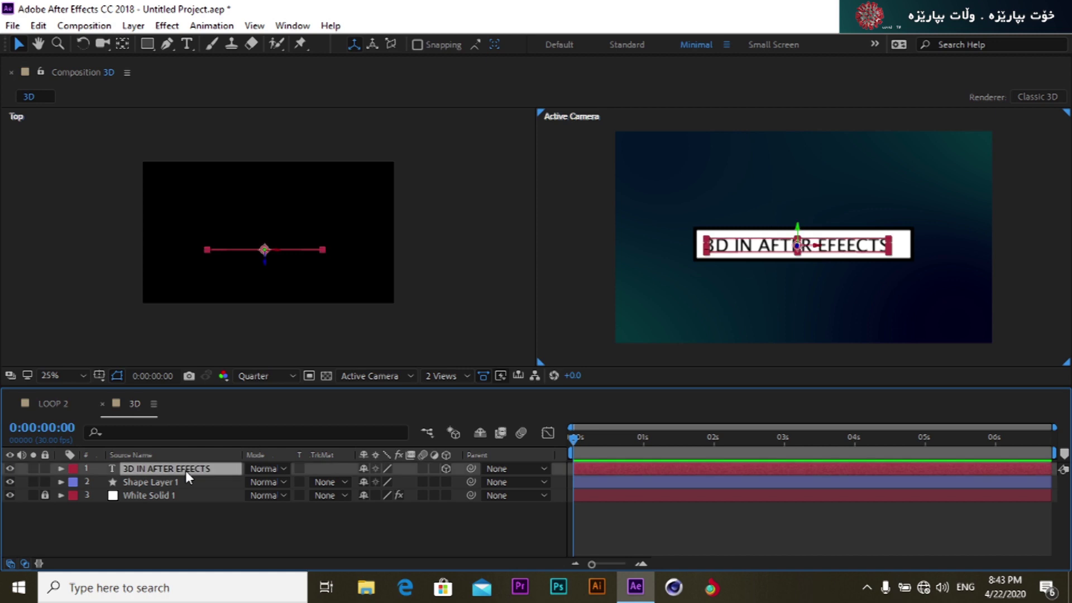
{"action": "key", "text": "p"}
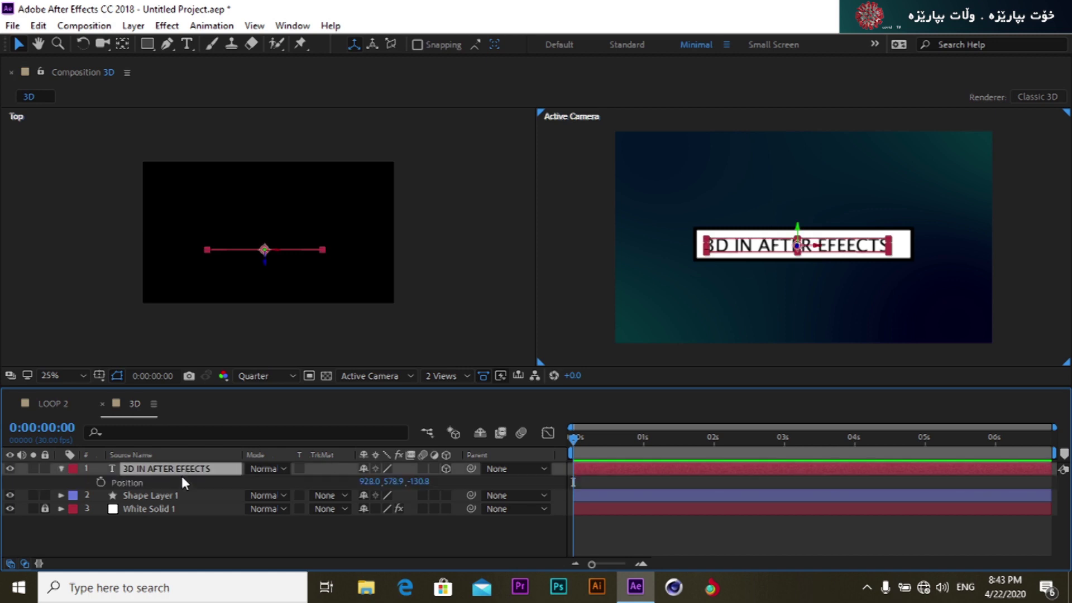
{"action": "left_click_drag", "start_coordinate": [565, 437], "coordinate": [711, 450]}
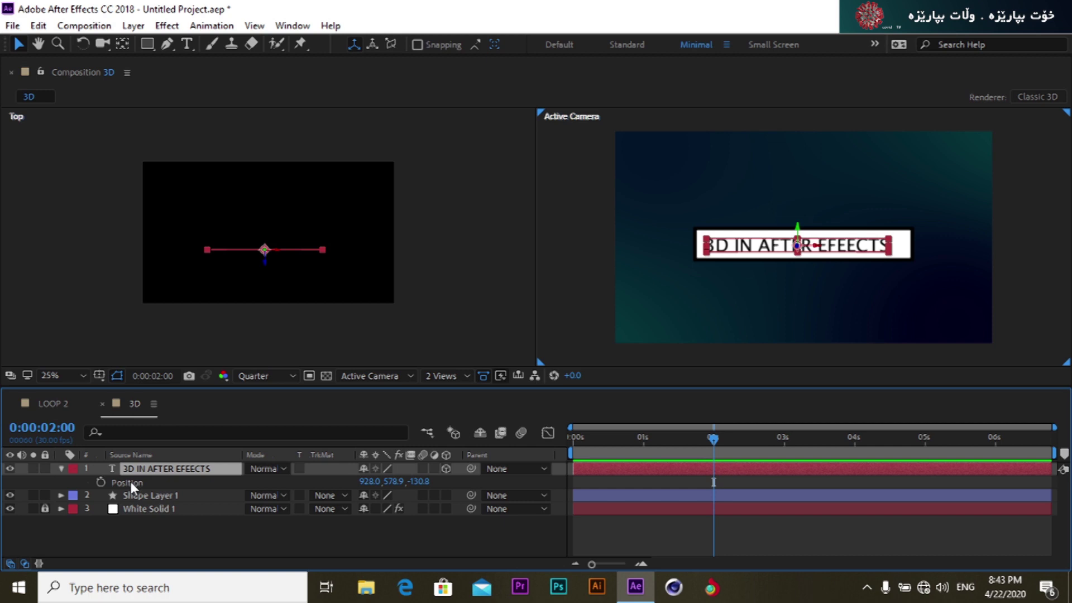
{"action": "left_click", "coordinate": [101, 482]}
{"action": "left_click", "coordinate": [155, 500]}
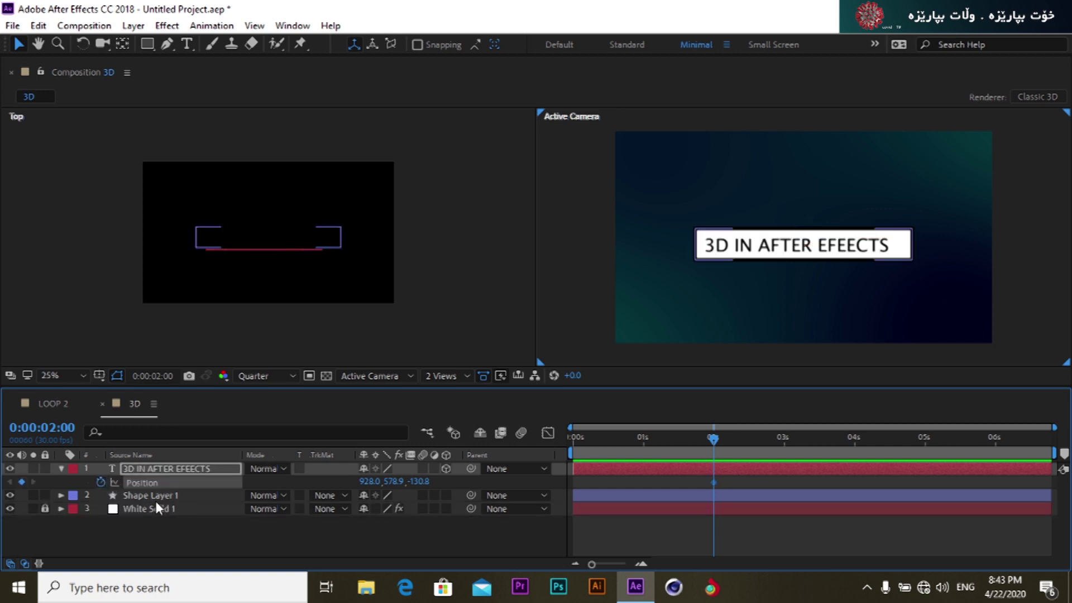
{"action": "key", "text": "p"}
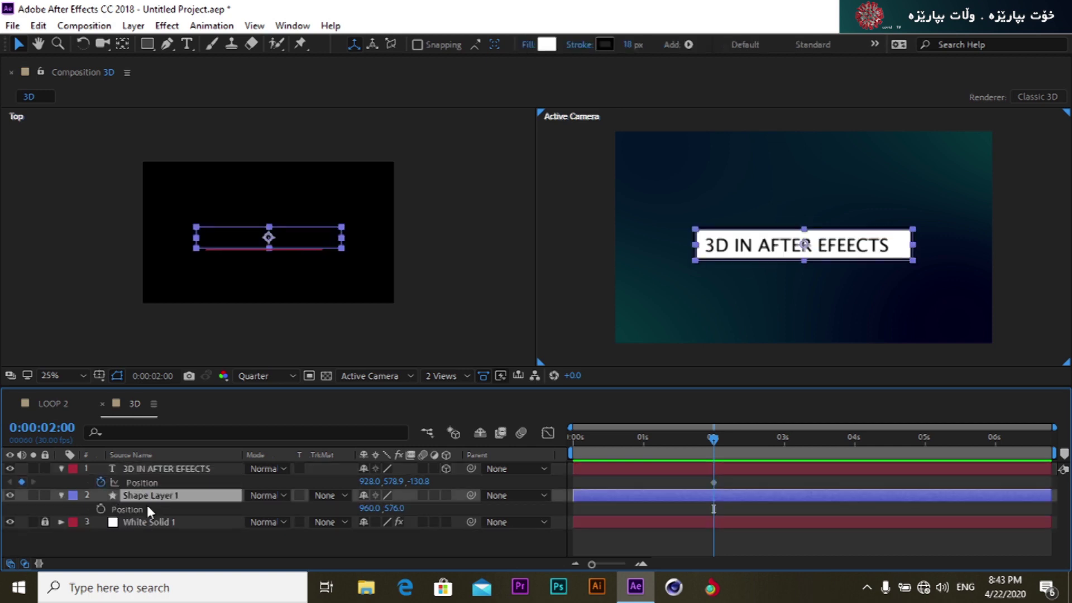
{"action": "left_click", "coordinate": [101, 509]}
Step: Lock Shape Layer 1 and, at 0 seconds, move the text layer outside the frame's upper-left area, to about 160, -68, -131
{"action": "left_click_drag", "start_coordinate": [709, 438], "coordinate": [561, 457]}
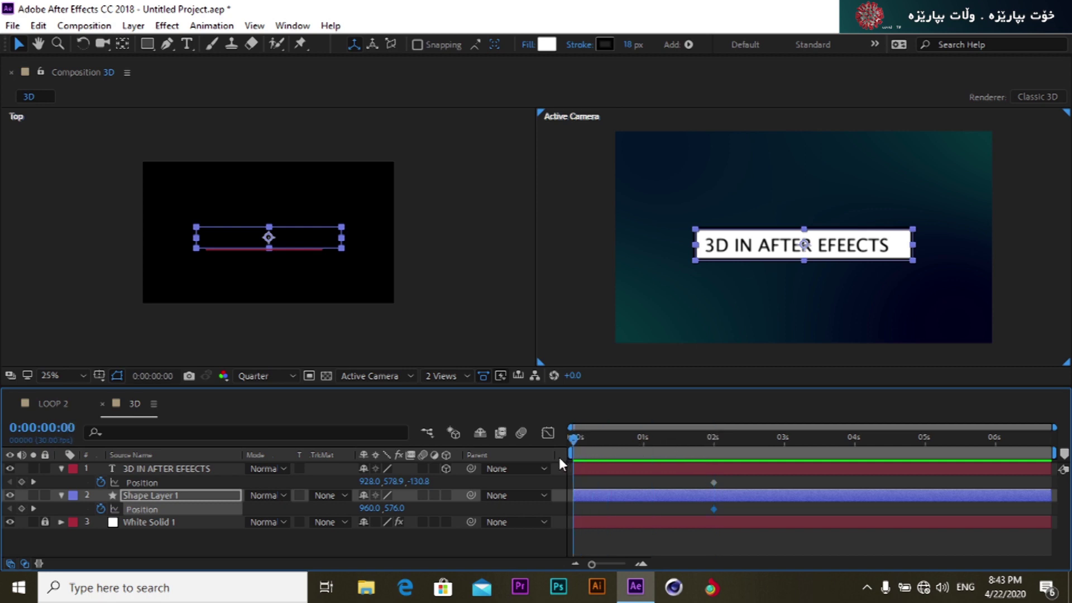
{"action": "left_click", "coordinate": [45, 495]}
{"action": "left_click", "coordinate": [134, 472]}
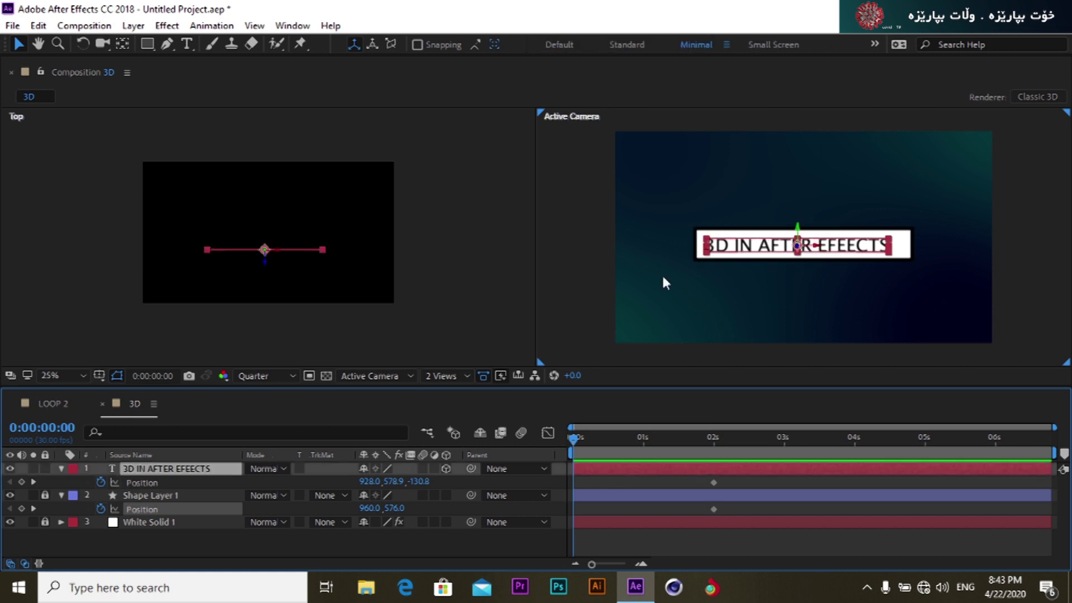
{"action": "left_click_drag", "start_coordinate": [740, 257], "coordinate": [580, 113]}
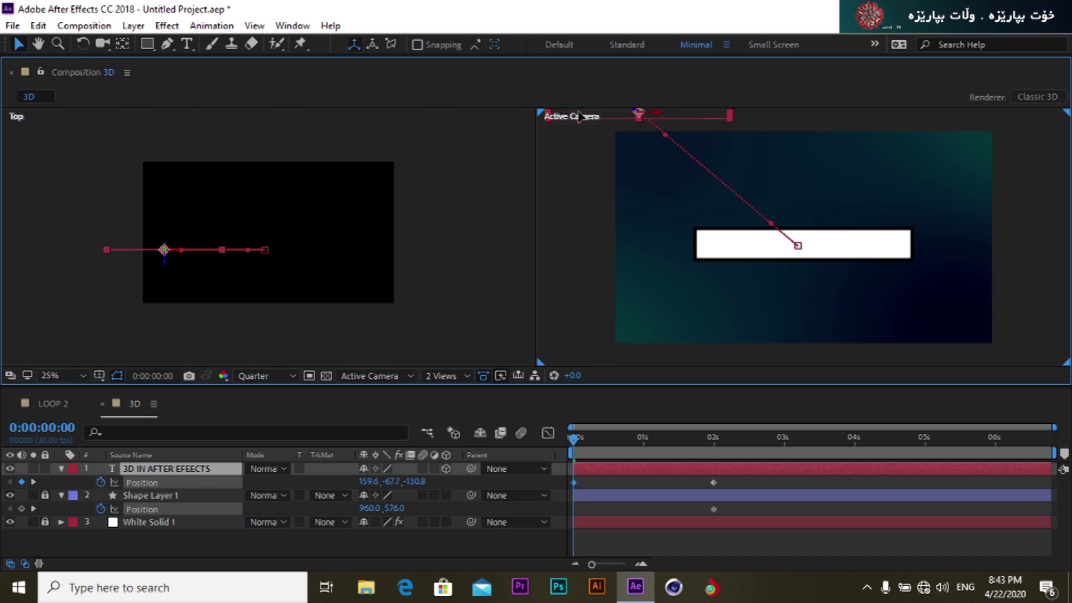
Step: Change the Active Camera viewport to the Top view and delete the text layer's Position keyframe at 0 seconds
{"action": "left_click", "coordinate": [391, 376]}
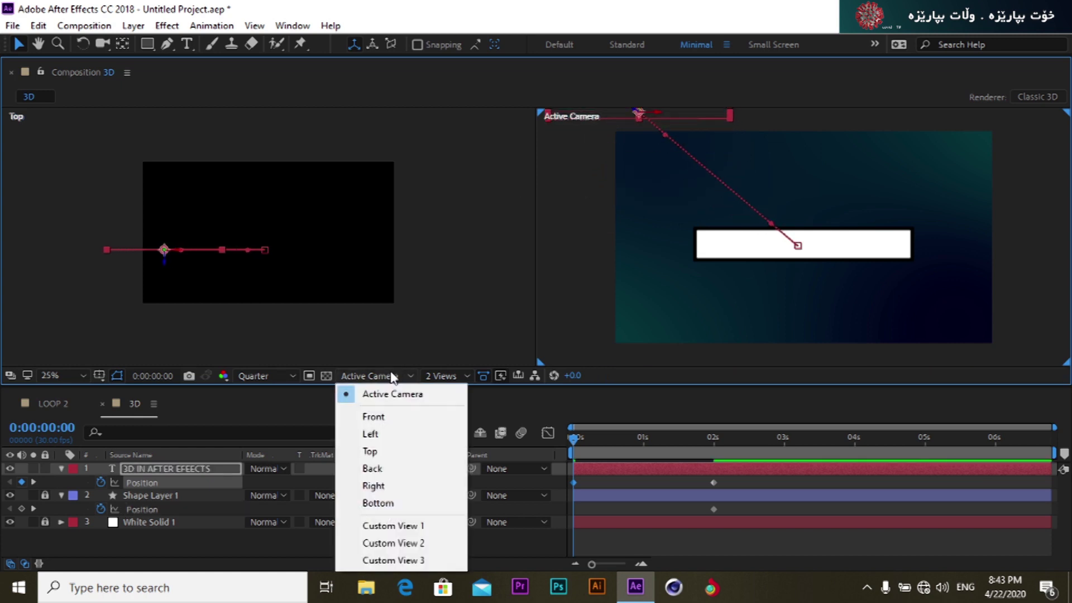
{"action": "left_click", "coordinate": [369, 452]}
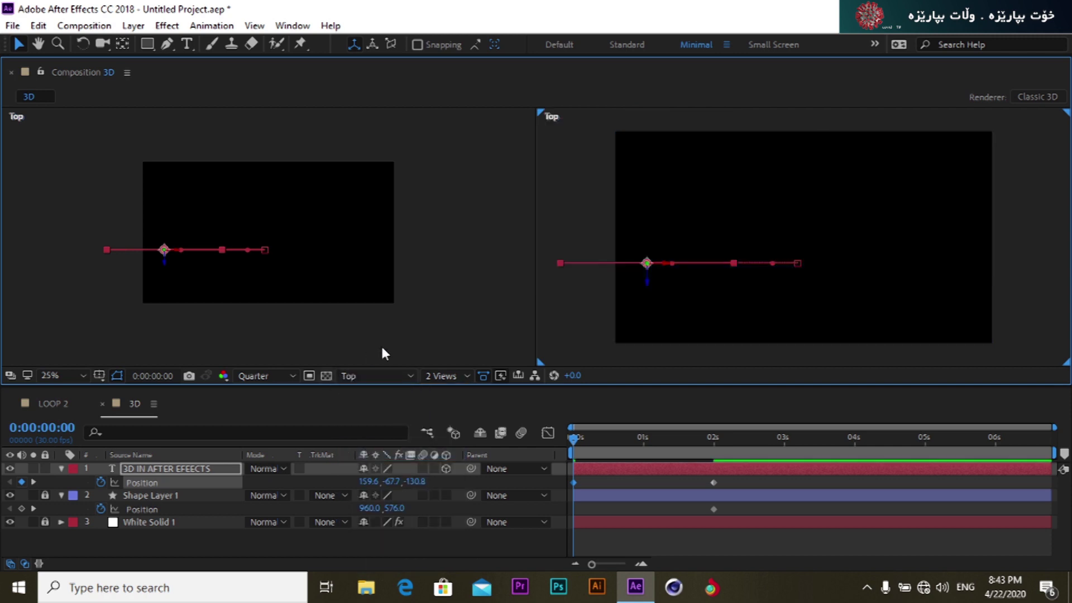
{"action": "key", "text": "Delete"}
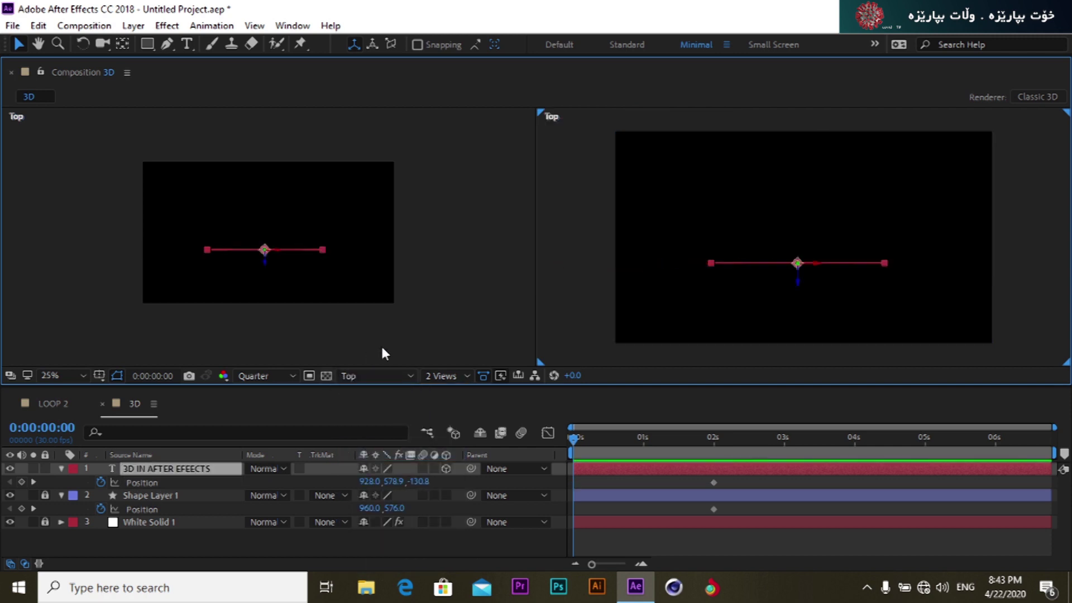
Step: Deselect the text layer and switch the second viewport from the Top view to the Active Camera view
{"action": "left_click", "coordinate": [598, 325]}
{"action": "left_click", "coordinate": [370, 380]}
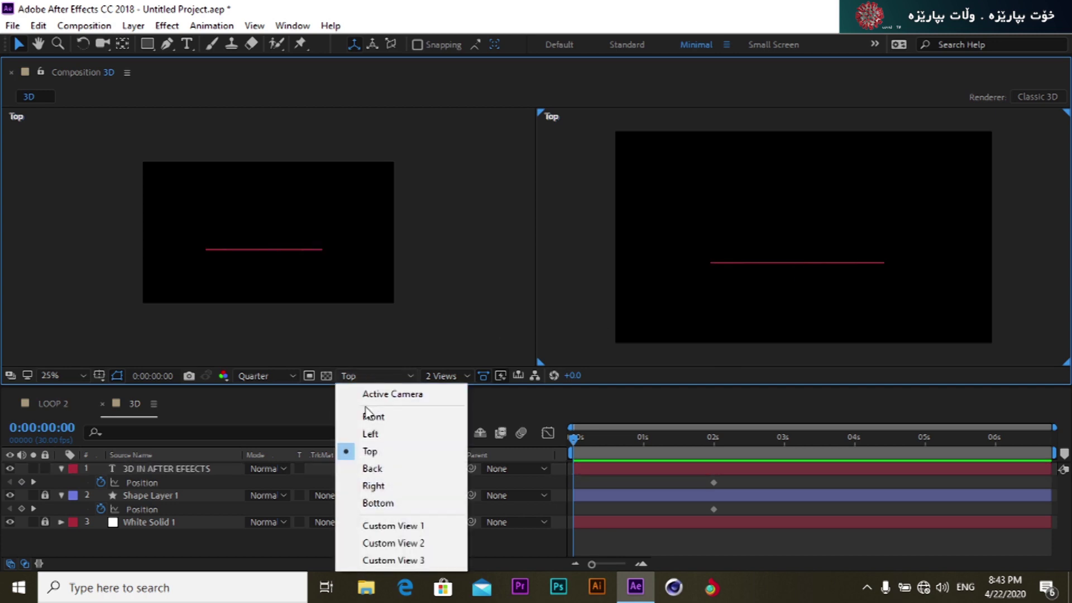
{"action": "left_click", "coordinate": [367, 395]}
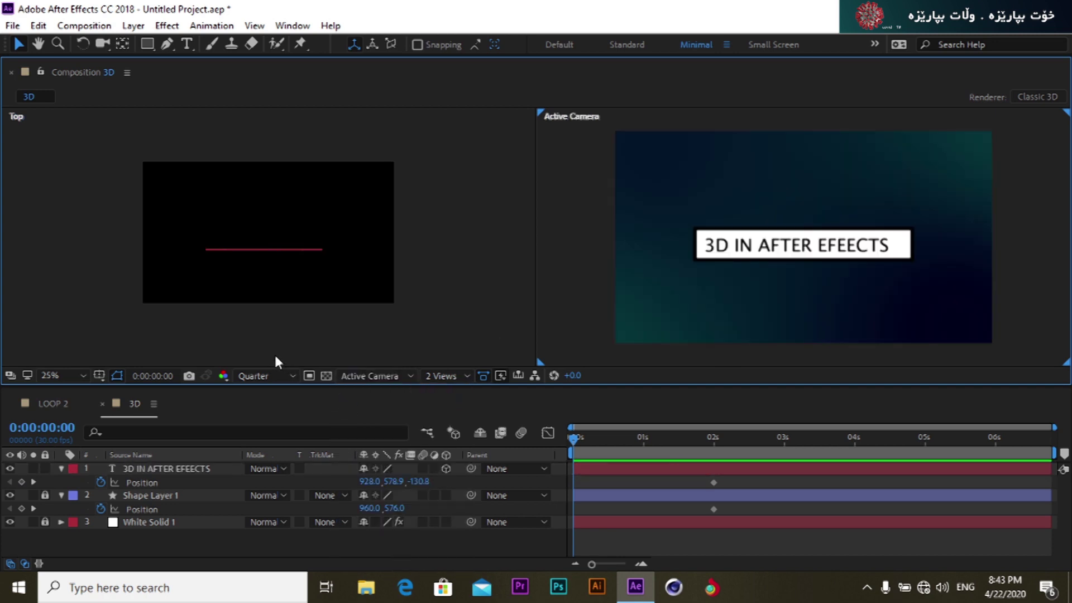
{"action": "left_click", "coordinate": [248, 350]}
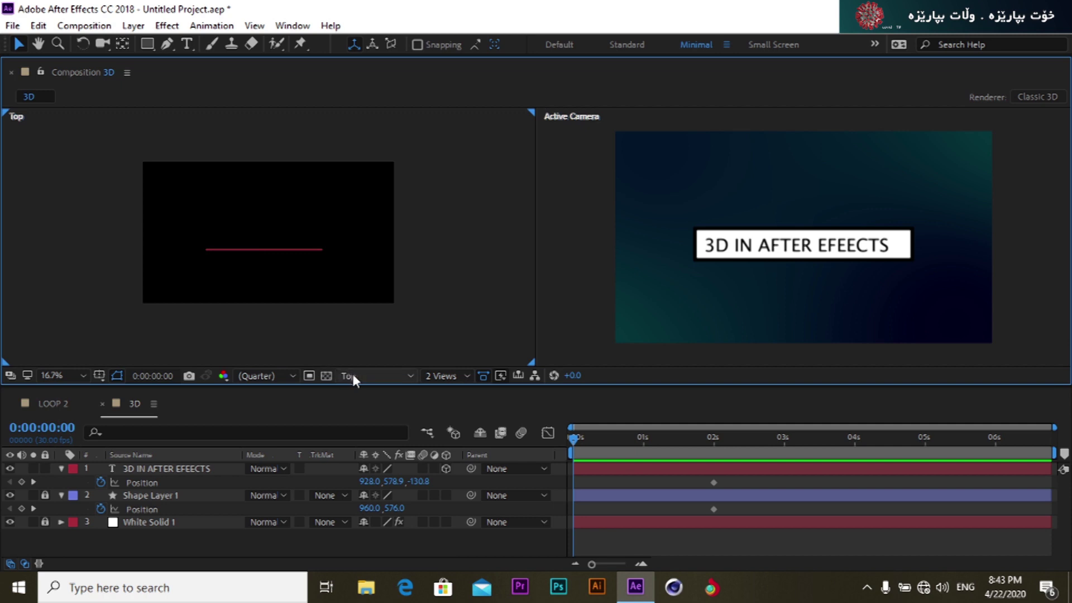
{"action": "left_click", "coordinate": [561, 312]}
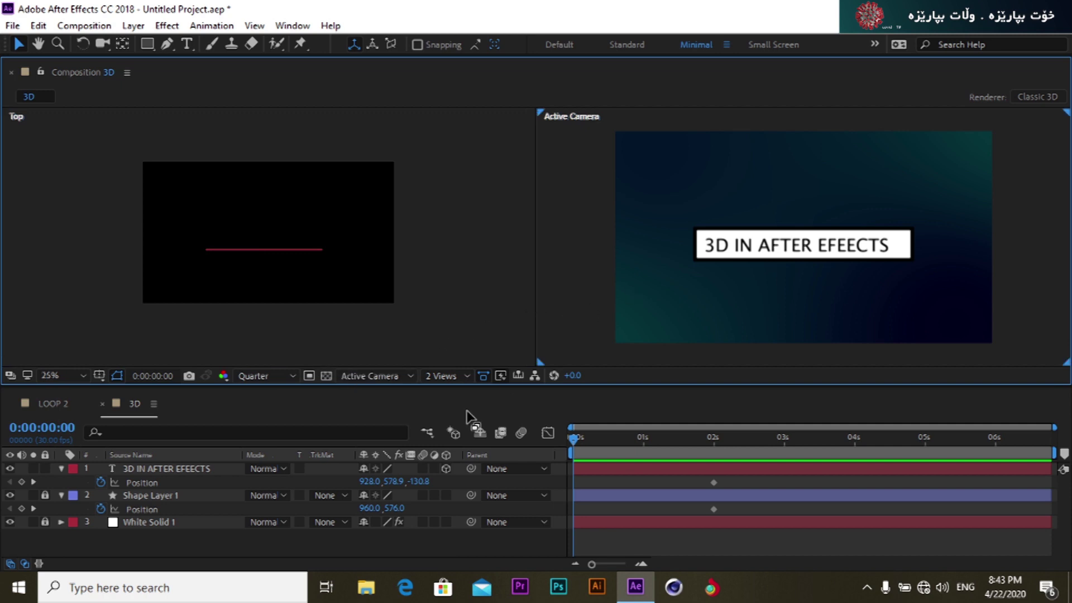
Step: At 0 seconds, move the 3D text layer beyond the frame's upper-left corner, to about 99, -60, -131
{"action": "left_click", "coordinate": [716, 254]}
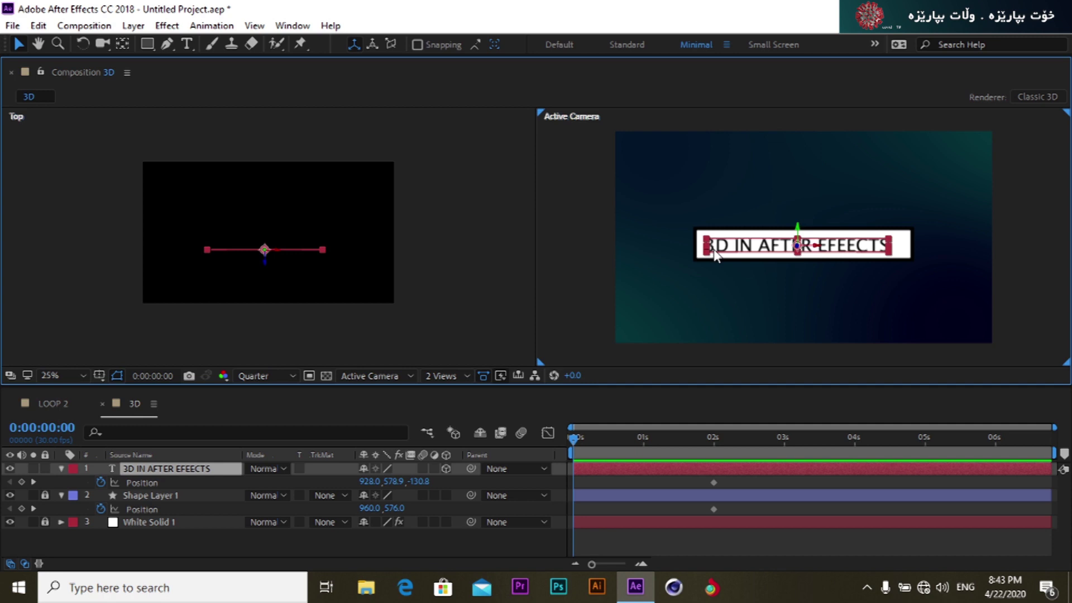
{"action": "left_click_drag", "start_coordinate": [715, 254], "coordinate": [552, 116]}
{"action": "left_click", "coordinate": [369, 292]}
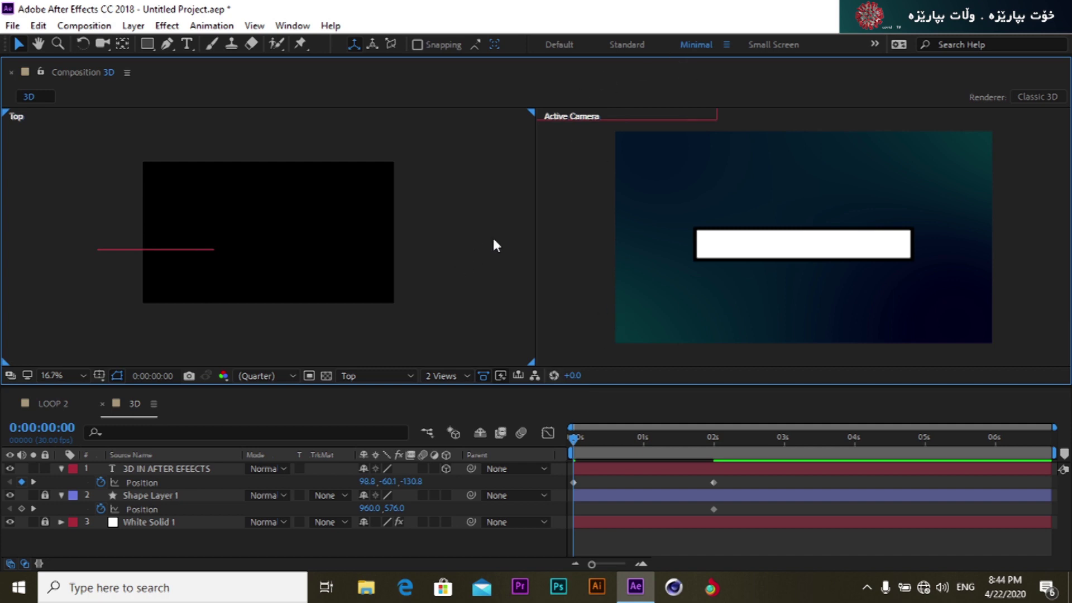
Step: Bend the text layer's motion path into an S-curve by pulling out the direction handles of both Position keyframes
{"action": "left_click", "coordinate": [572, 443]}
{"action": "left_click", "coordinate": [155, 481]}
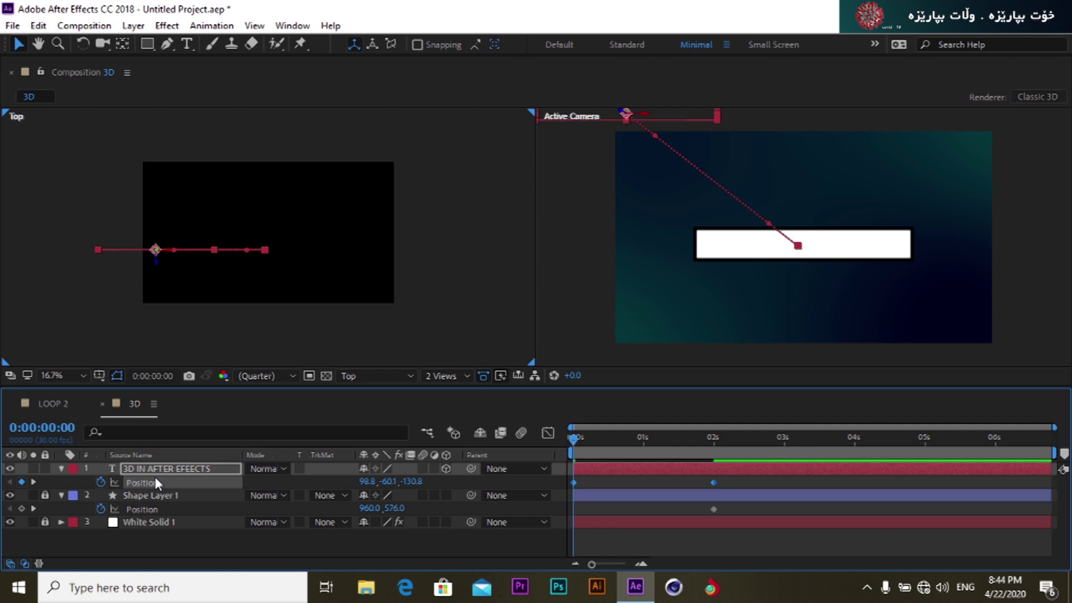
{"action": "left_click_drag", "start_coordinate": [653, 135], "coordinate": [603, 186]}
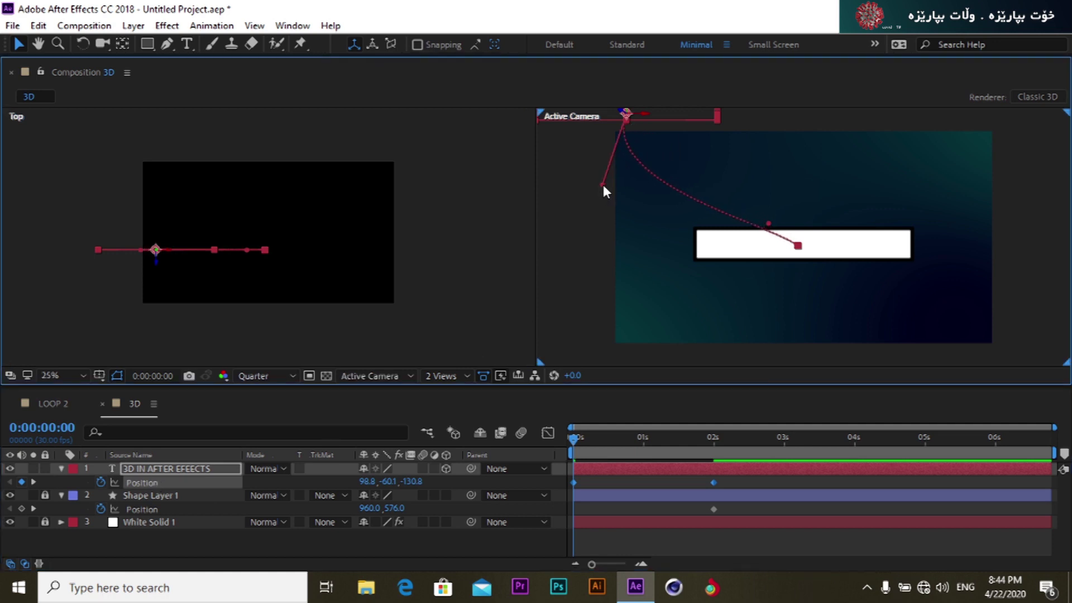
{"action": "left_click_drag", "start_coordinate": [769, 224], "coordinate": [841, 168]}
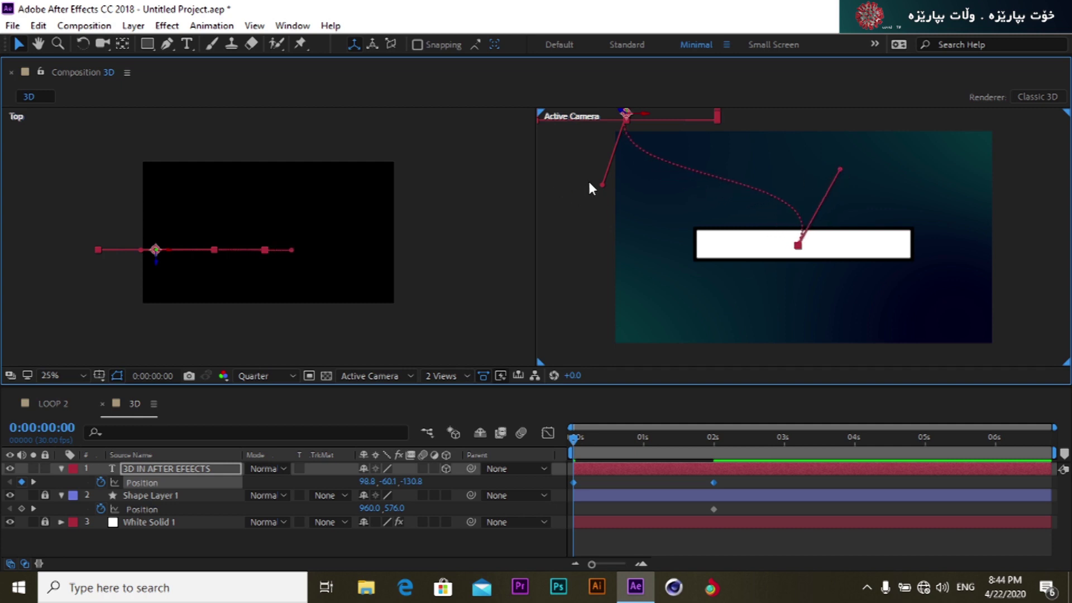
{"action": "left_click_drag", "start_coordinate": [600, 186], "coordinate": [559, 201]}
Step: Lock the text layer, unlock Shape Layer 1 and move the shape beyond the frame's lower-right corner at 0 seconds, to about 1968, 1220
{"action": "left_click", "coordinate": [45, 469]}
{"action": "left_click", "coordinate": [45, 494]}
{"action": "left_click", "coordinate": [167, 496]}
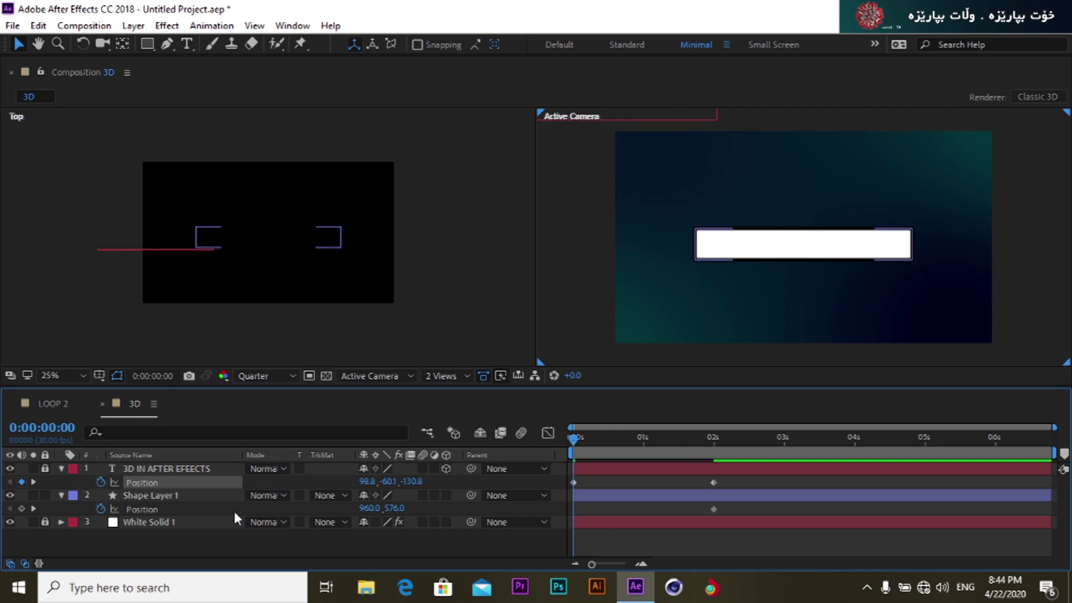
{"action": "left_click_drag", "start_coordinate": [868, 258], "coordinate": [1063, 379]}
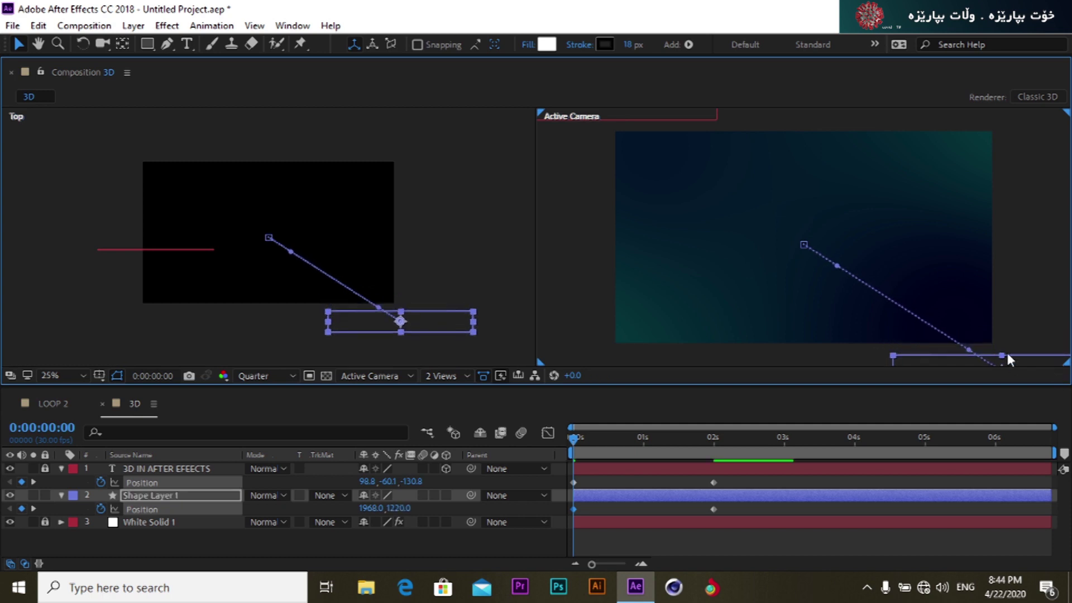
Step: Curve Shape Layer 1's motion path downward by pulling out the direction handles of both Position keyframes
{"action": "left_click", "coordinate": [1025, 334]}
{"action": "key", "text": "comma"}
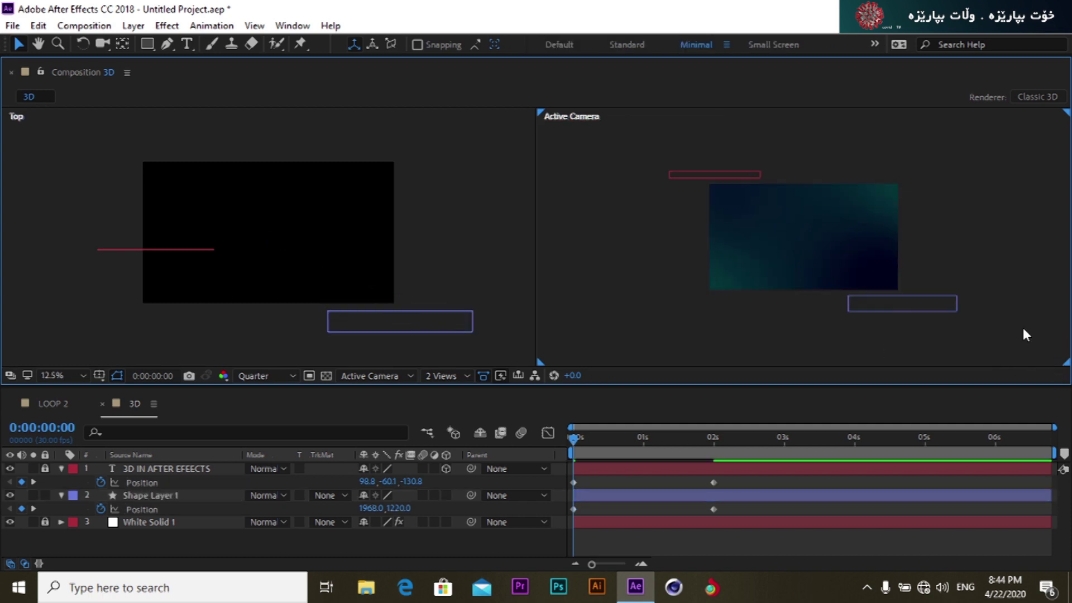
{"action": "left_click", "coordinate": [897, 304]}
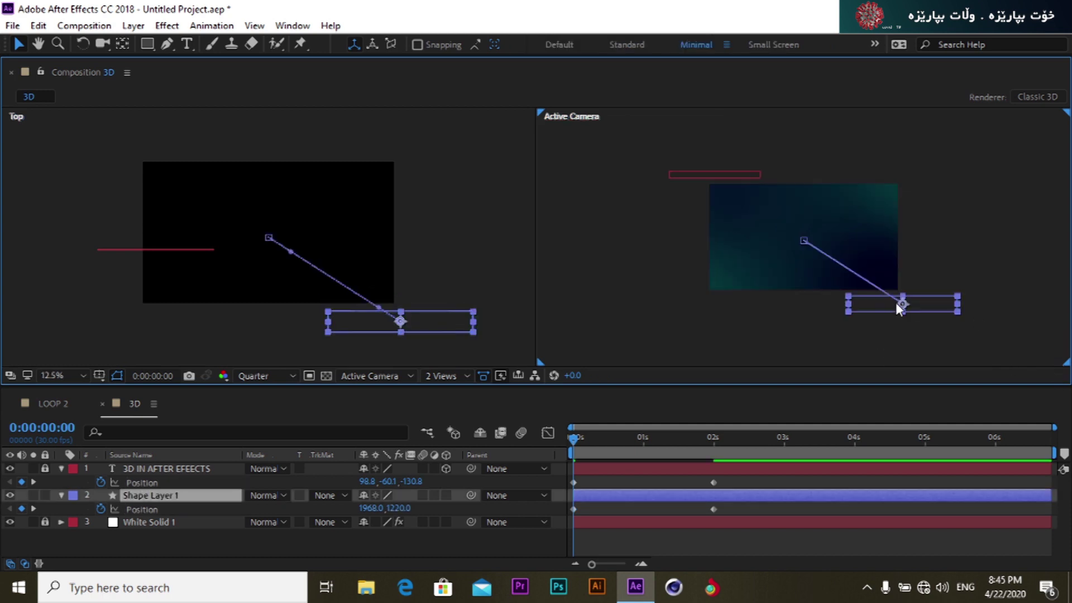
{"action": "left_click", "coordinate": [897, 304]}
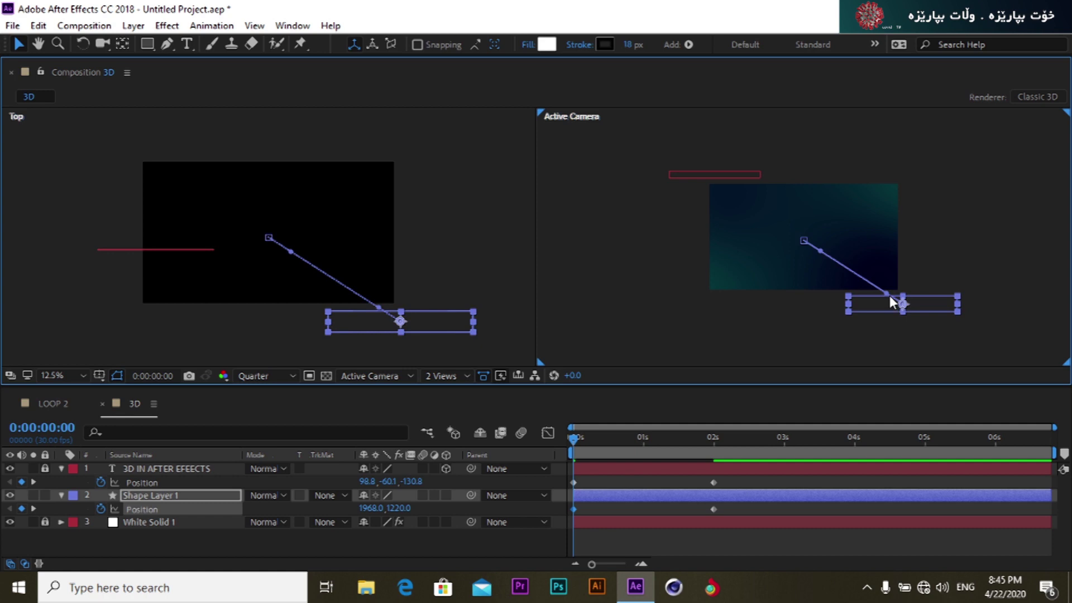
{"action": "left_click_drag", "start_coordinate": [901, 305], "coordinate": [856, 340]}
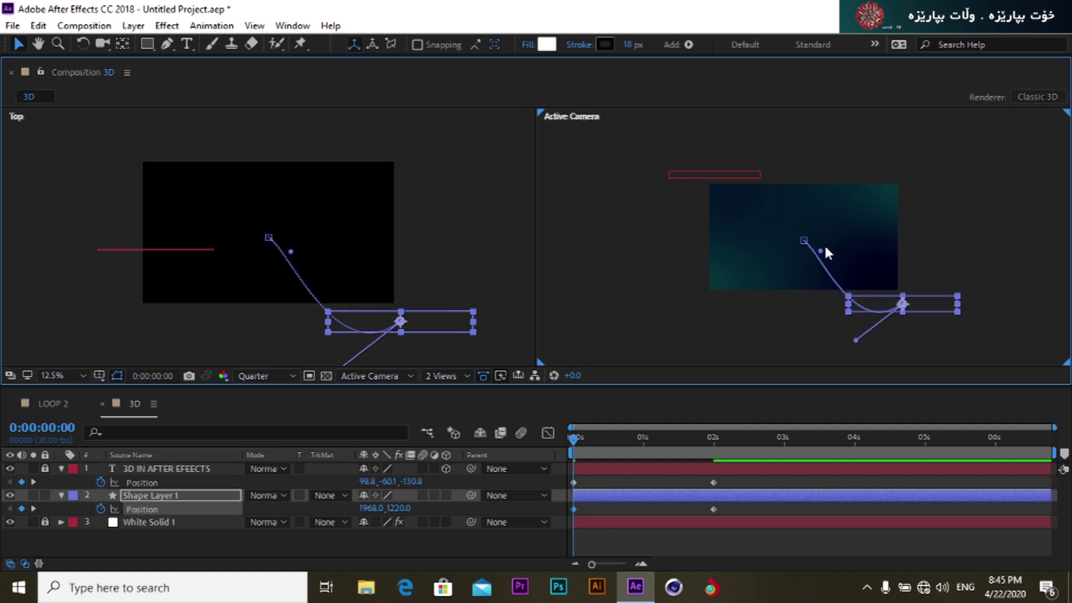
{"action": "left_click_drag", "start_coordinate": [821, 255], "coordinate": [775, 284]}
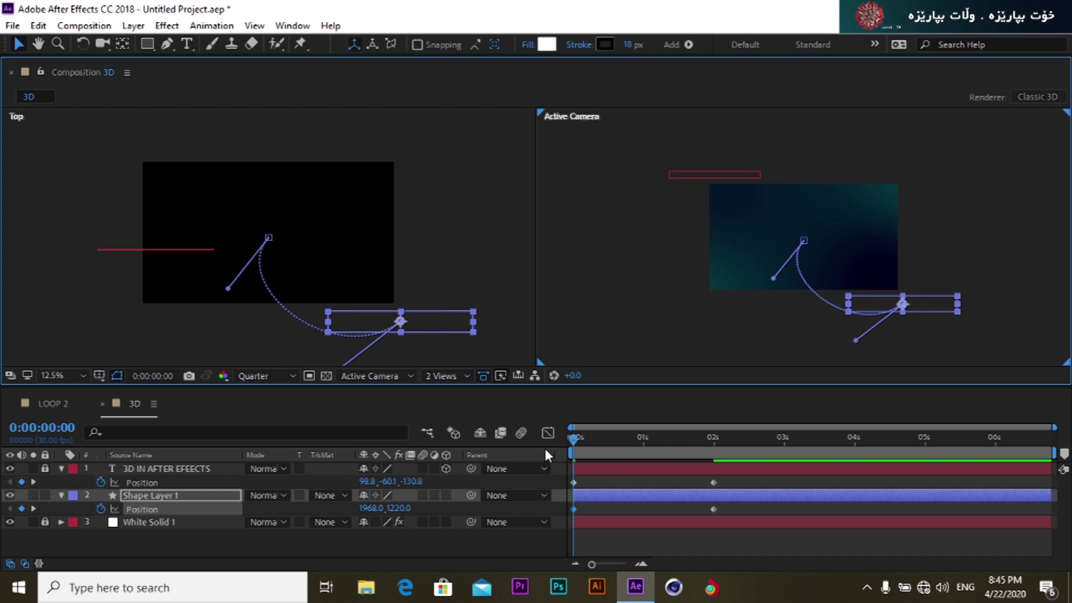
Step: Unlock the text layer, collapse both animated layers' properties and preview the animation
{"action": "left_click", "coordinate": [62, 495]}
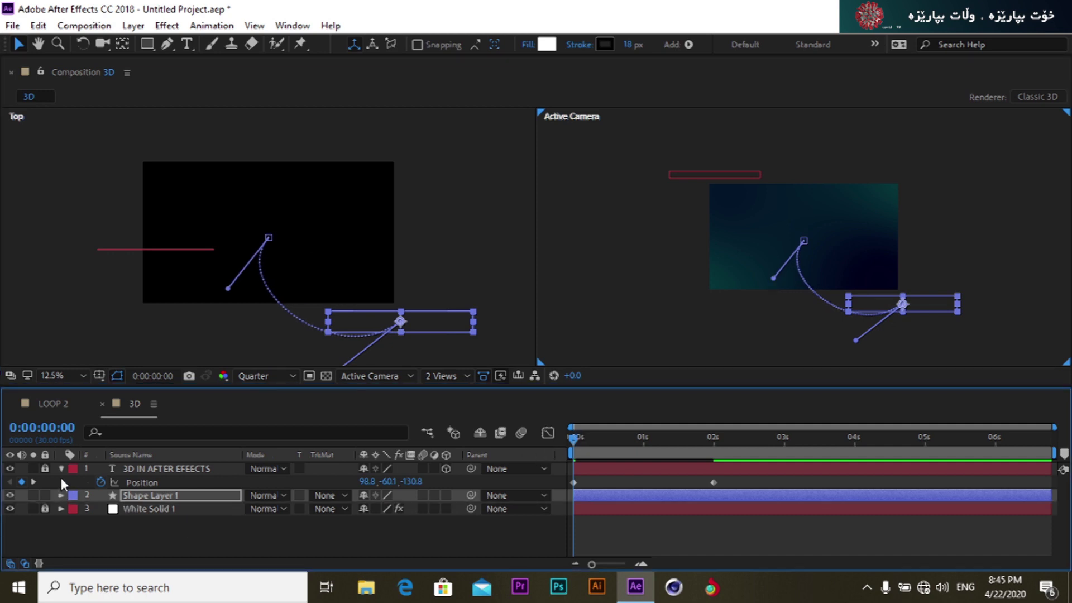
{"action": "left_click", "coordinate": [61, 470]}
{"action": "left_click", "coordinate": [119, 518]}
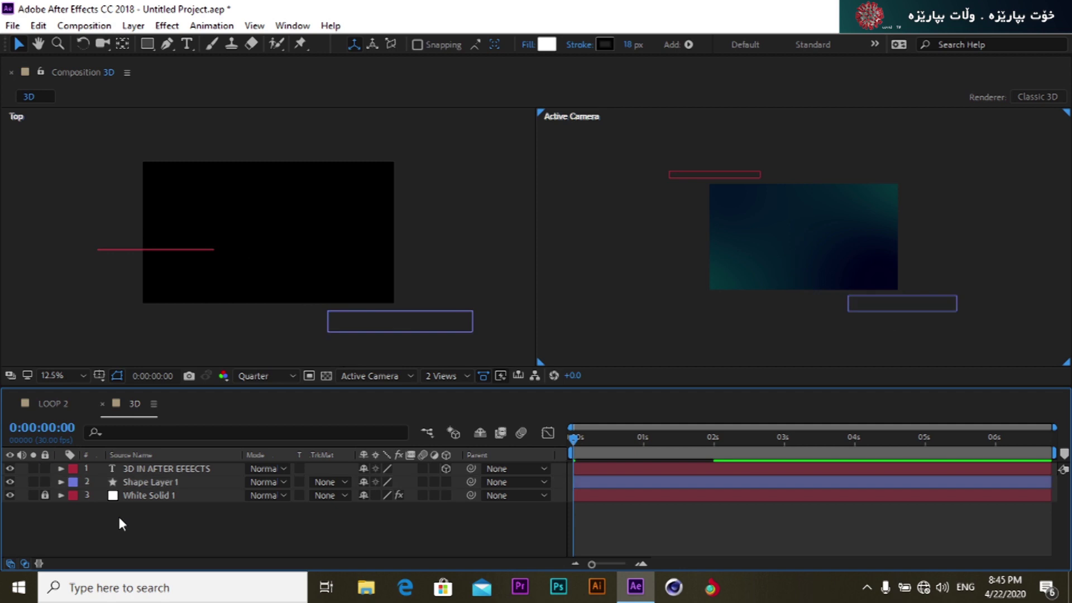
{"action": "key", "text": "space"}
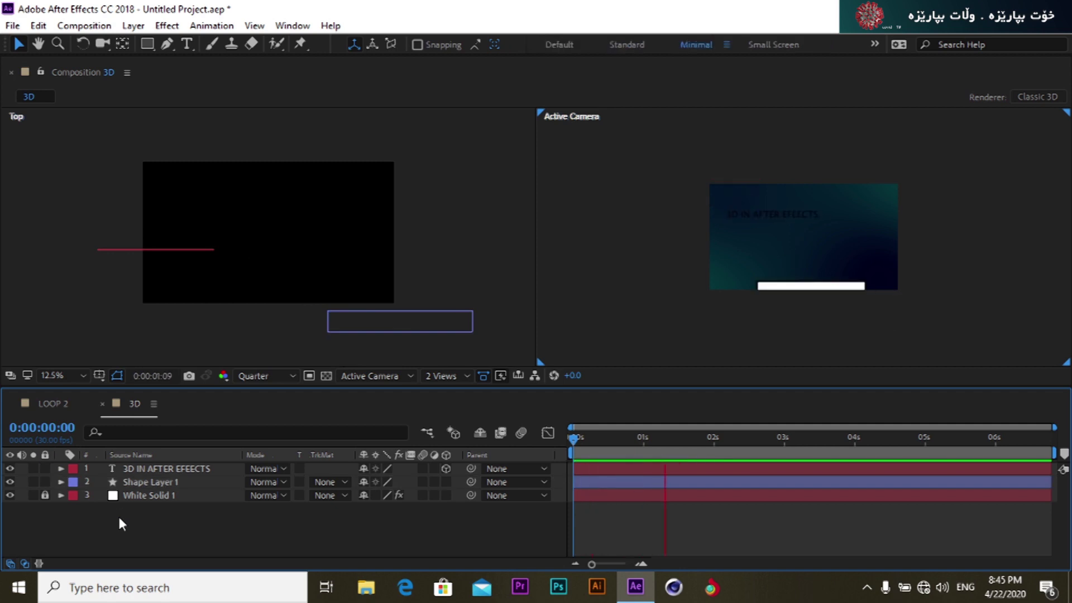
{"action": "key", "text": "space"}
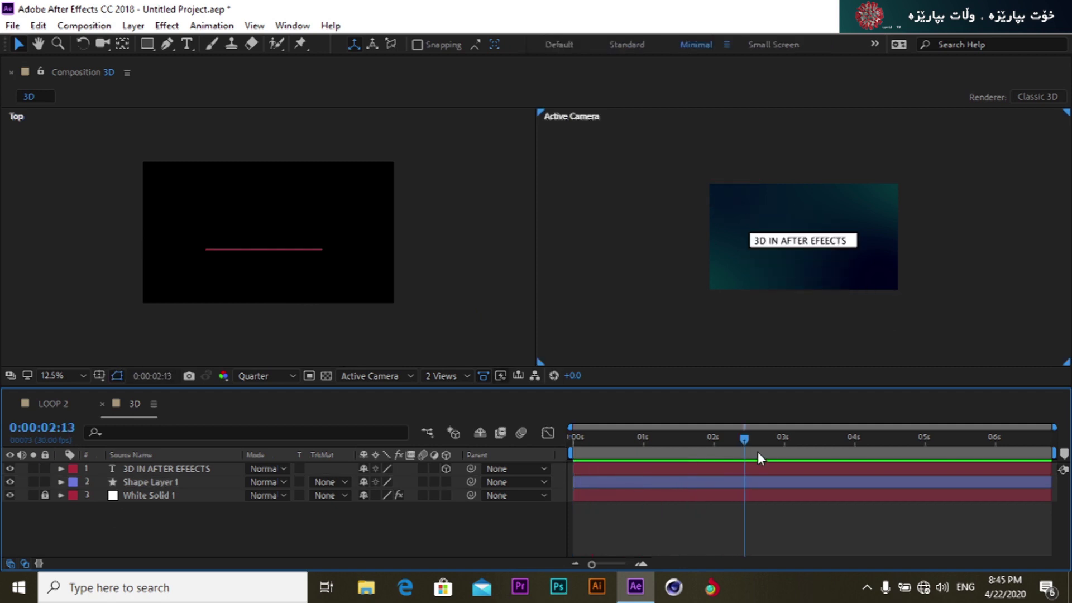
Step: Select the text layer and Shape Layer 1 together and show their Position keyframes
{"action": "key", "text": "Home"}
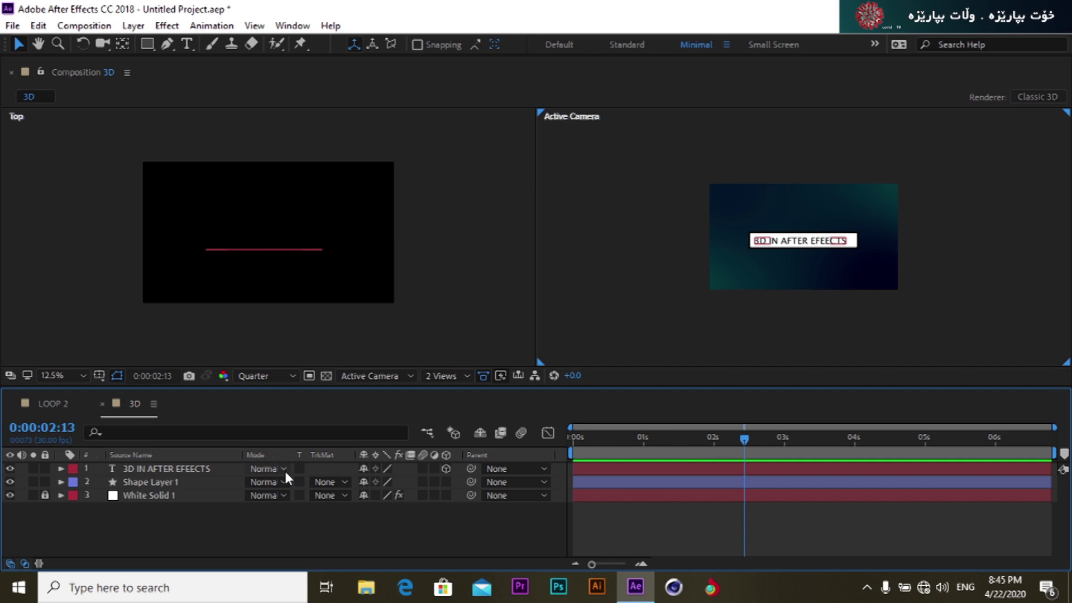
{"action": "left_click", "coordinate": [189, 471]}
{"action": "left_click", "coordinate": [184, 481]}
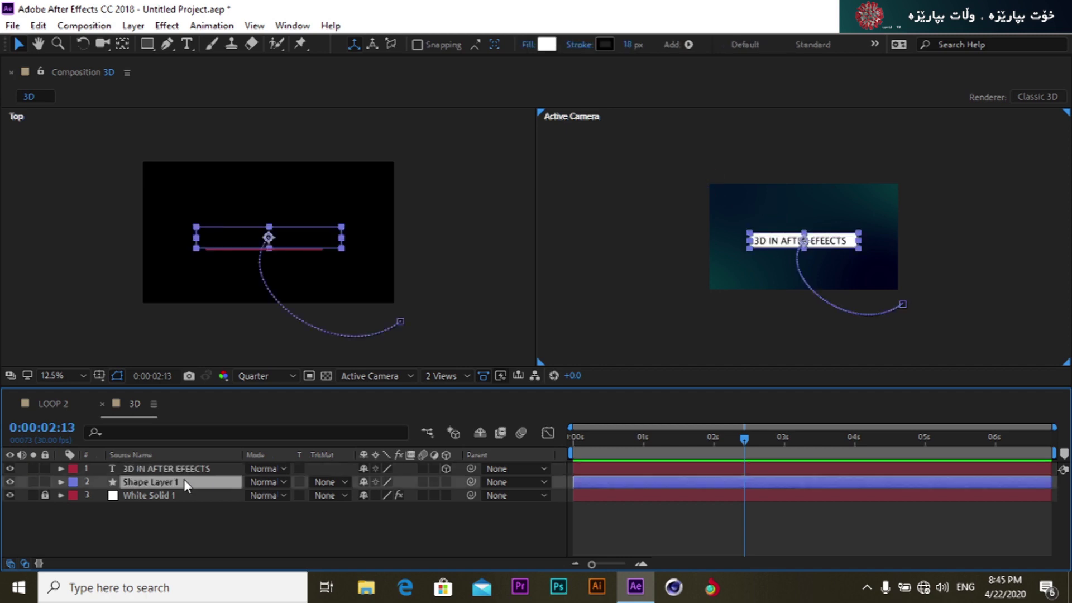
{"action": "left_click", "coordinate": [183, 470], "text": "shift"}
{"action": "key", "text": "p"}
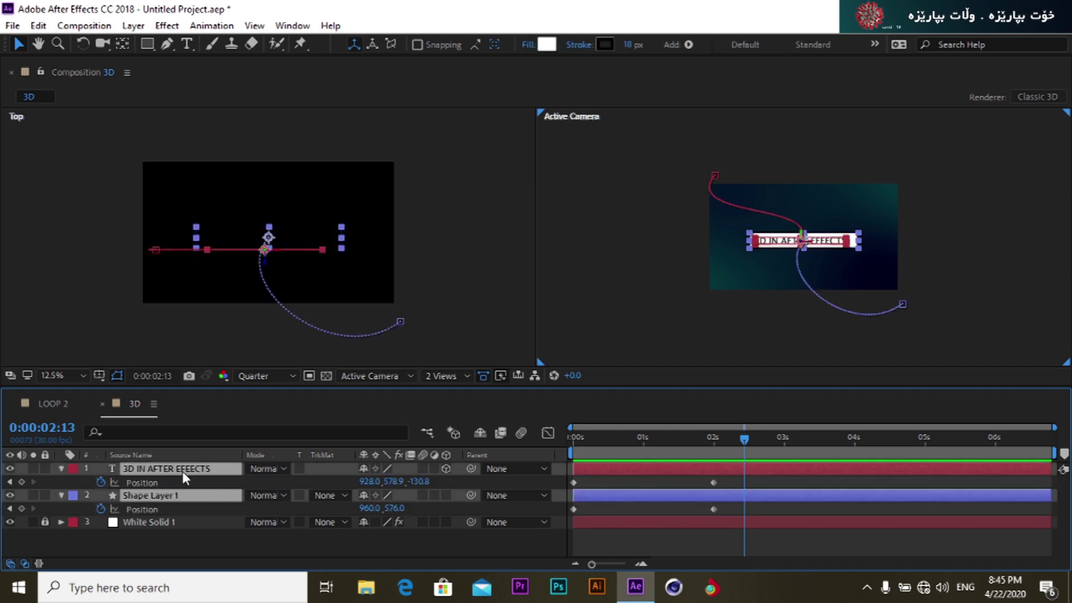
Step: Apply Easy Ease to both layers' 2-second Position keyframes and adjust the speed graph to about 55% incoming influence
{"action": "left_click_drag", "start_coordinate": [756, 481], "coordinate": [549, 512]}
{"action": "left_click", "coordinate": [547, 435]}
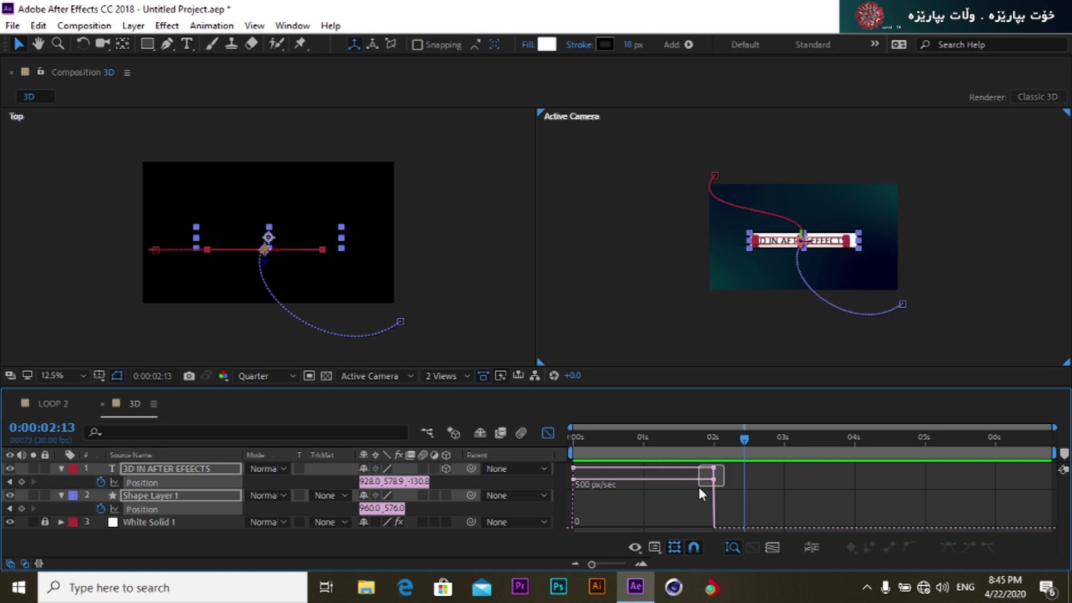
{"action": "key", "text": "F9"}
{"action": "left_click_drag", "start_coordinate": [692, 489], "coordinate": [675, 501]}
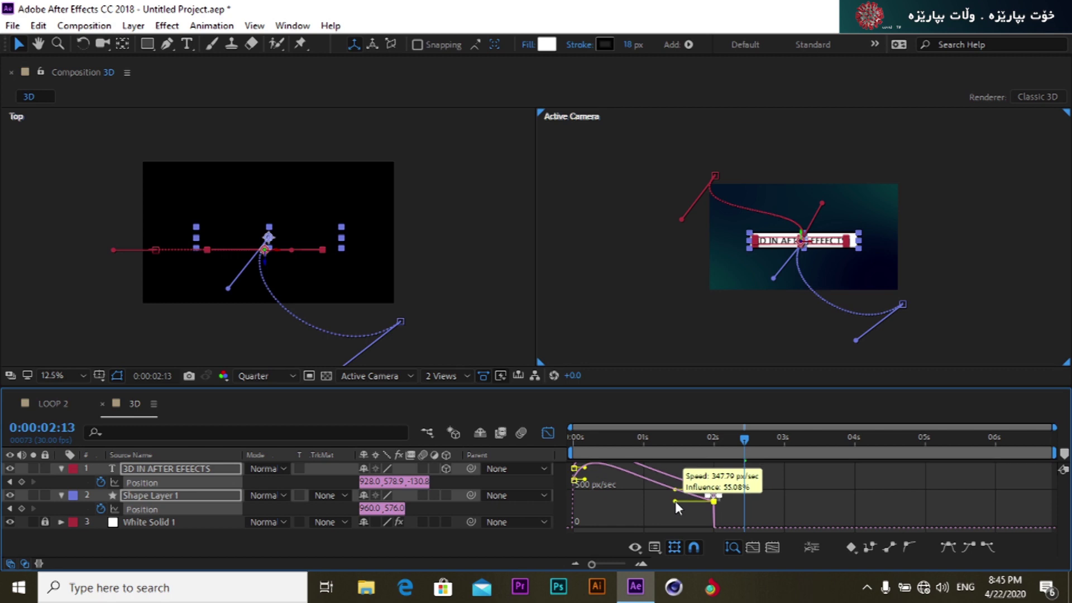
{"action": "left_click", "coordinate": [545, 439]}
Step: Preview the eased animation from the start, including once with the Active Camera viewport at 25% magnification
{"action": "left_click", "coordinate": [728, 433]}
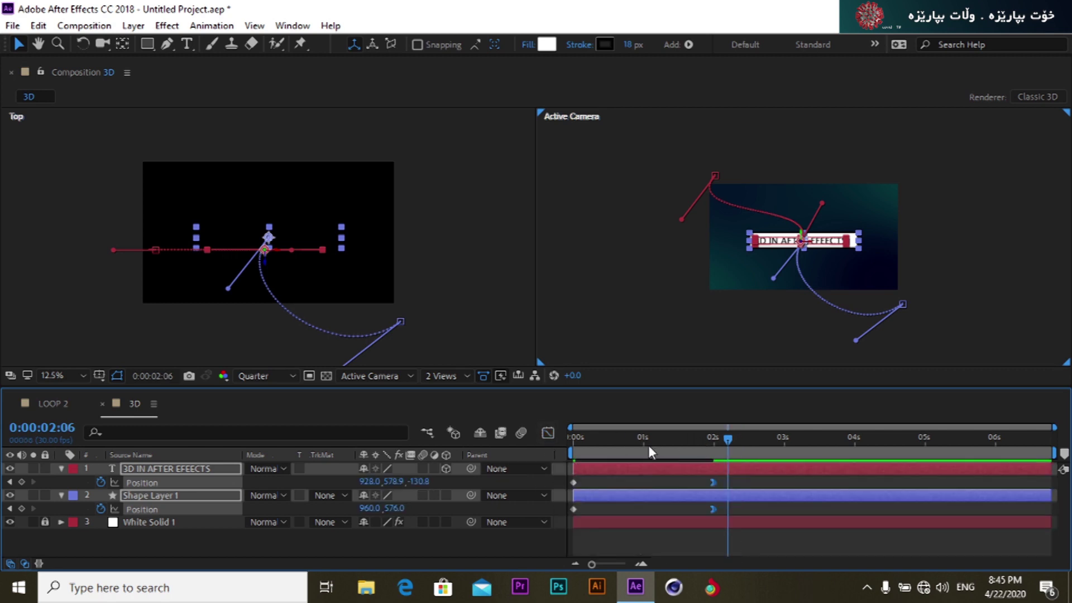
{"action": "key", "text": "space"}
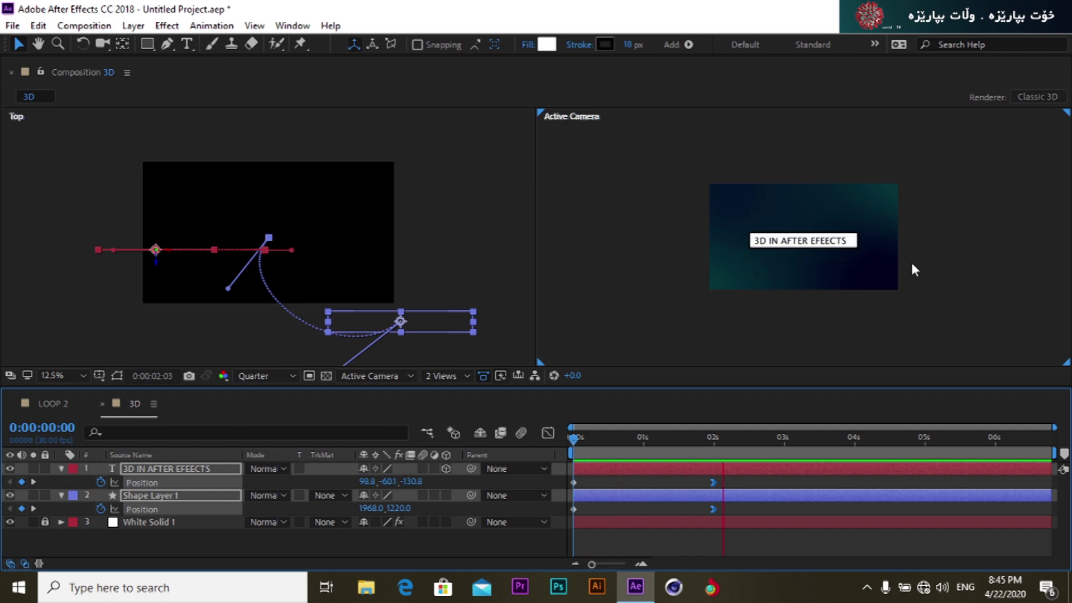
{"action": "key", "text": "space"}
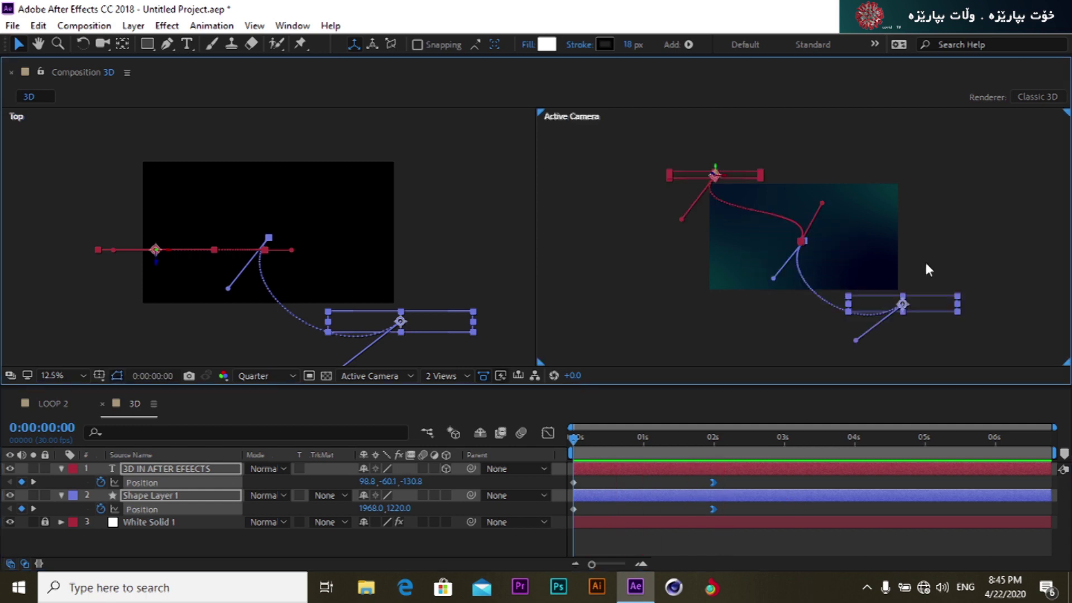
{"action": "key", "text": "period"}
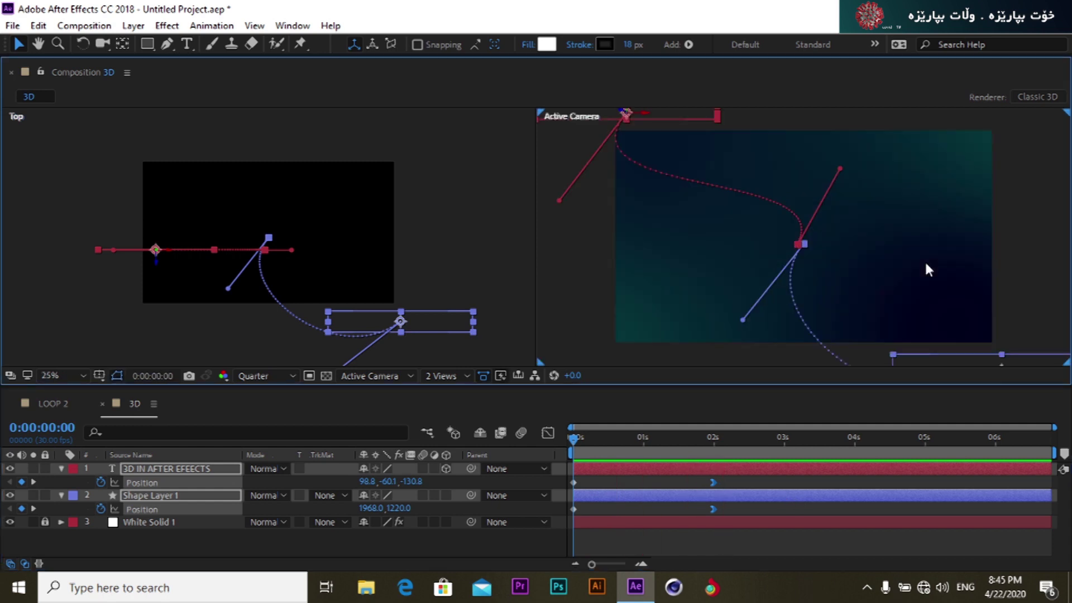
{"action": "key", "text": "space"}
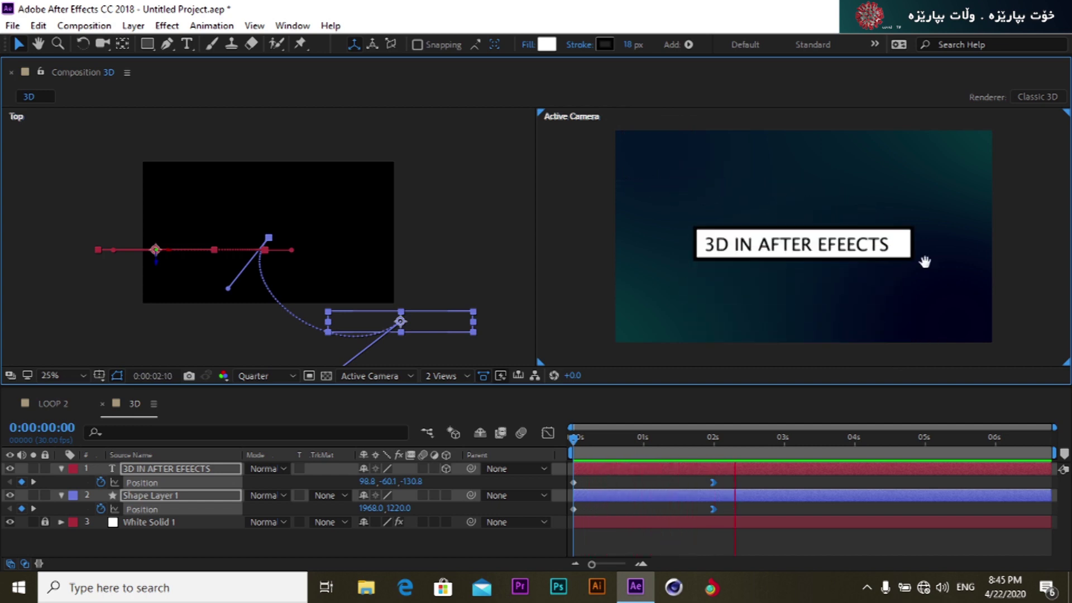
{"action": "key", "text": "space"}
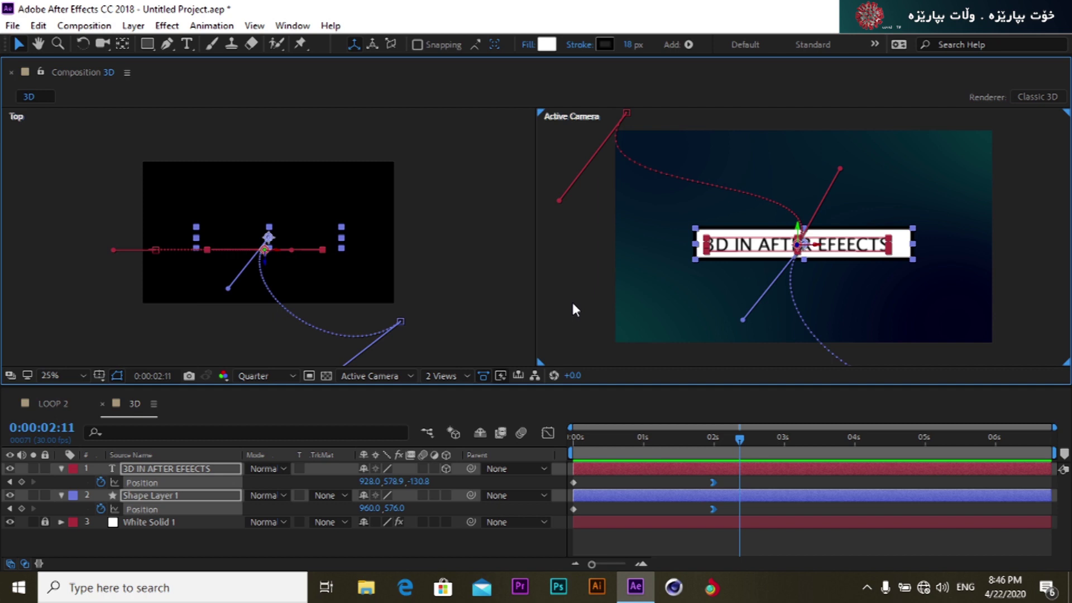
Step: Deselect both layers and replay the animation from 0 seconds
{"action": "key", "text": "comma"}
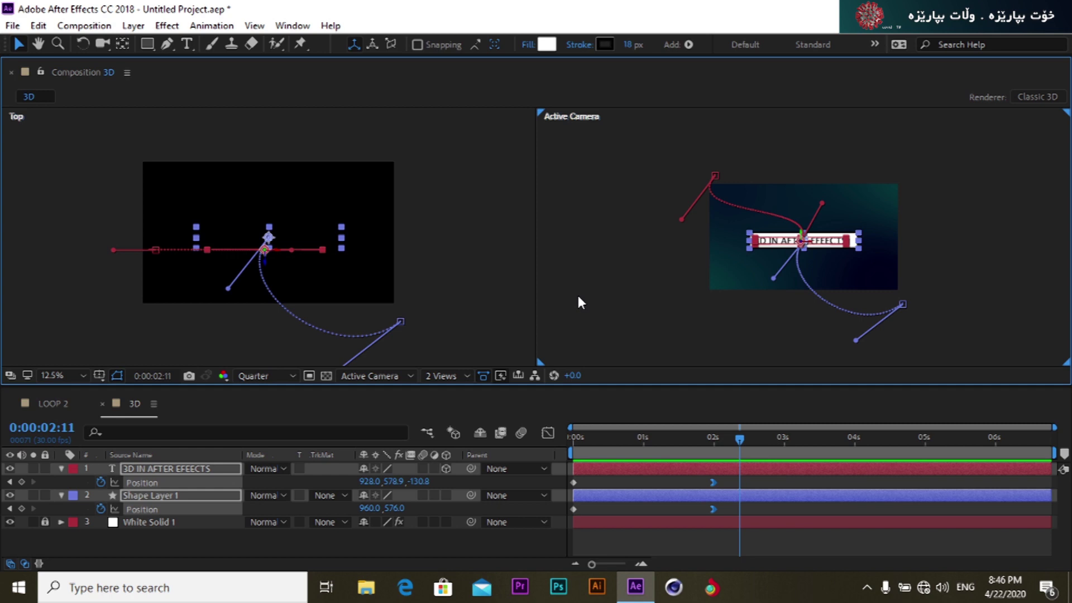
{"action": "key", "text": "period"}
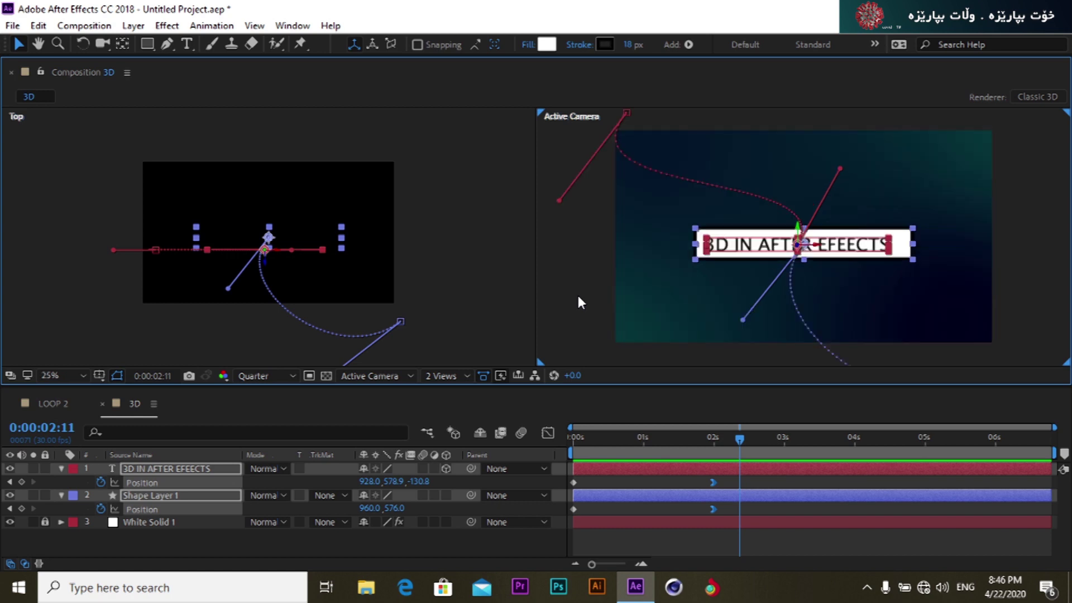
{"action": "left_click", "coordinate": [579, 296]}
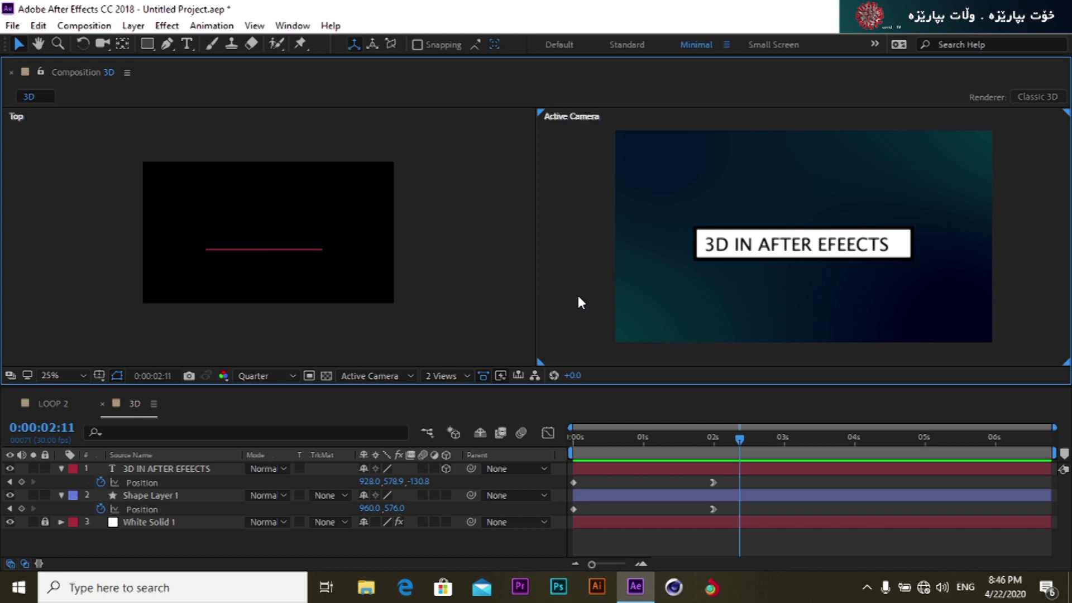
{"action": "left_click_drag", "start_coordinate": [710, 439], "coordinate": [565, 440]}
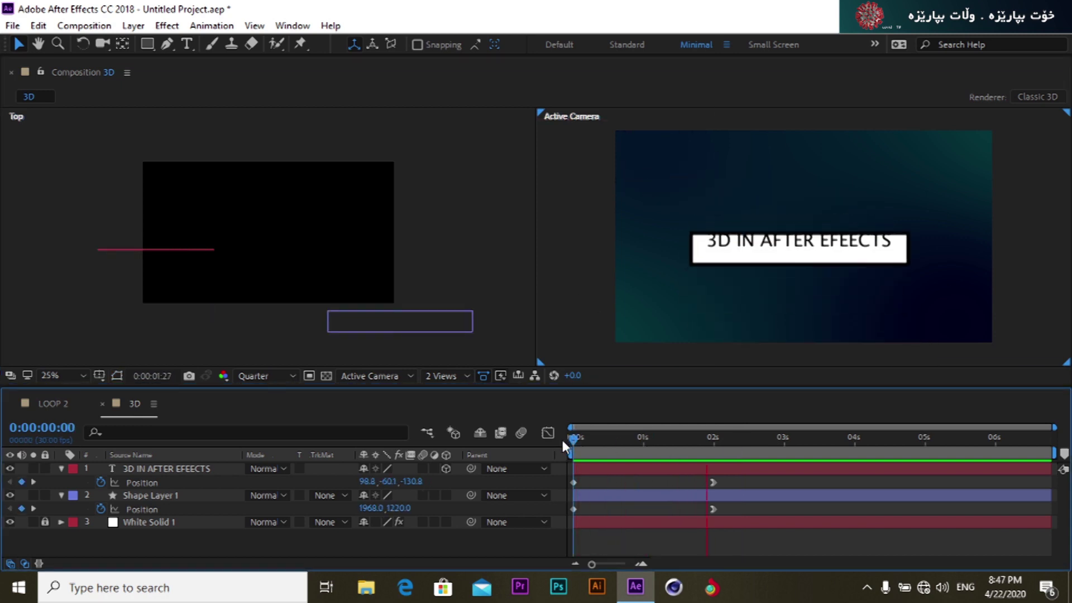
Step: Stop the preview, then change the Active Camera viewport to the Left view and the Top viewport to the Right view
{"action": "key", "text": "space"}
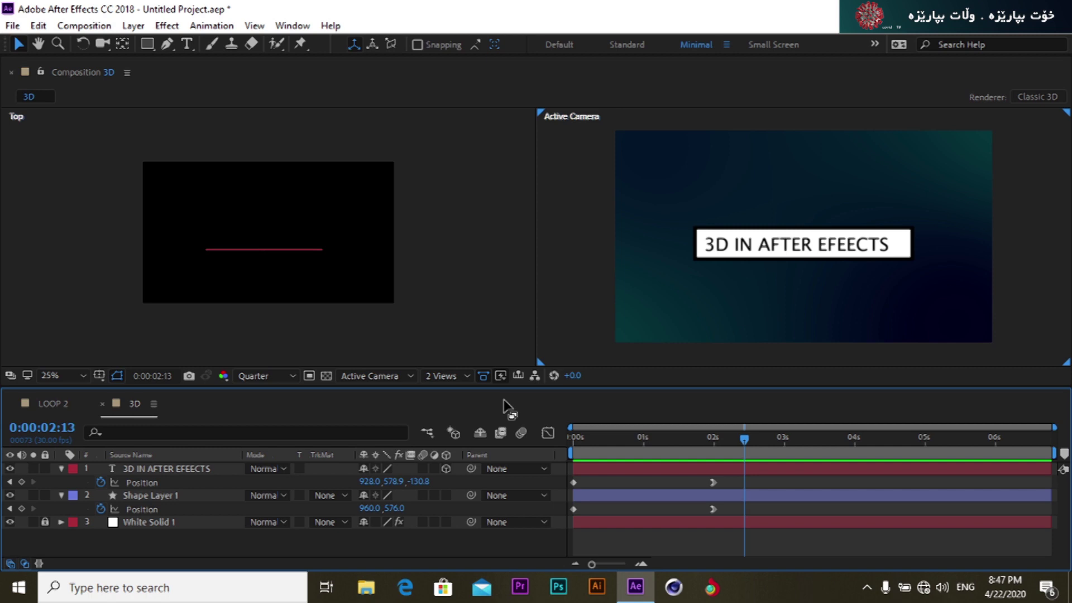
{"action": "left_click", "coordinate": [446, 377]}
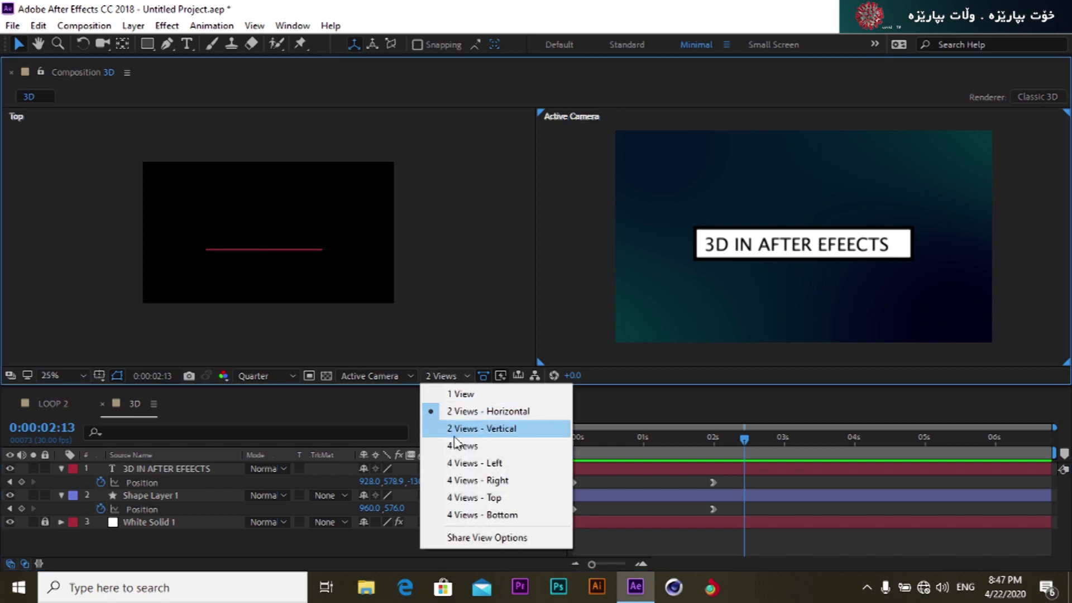
{"action": "left_click", "coordinate": [377, 381]}
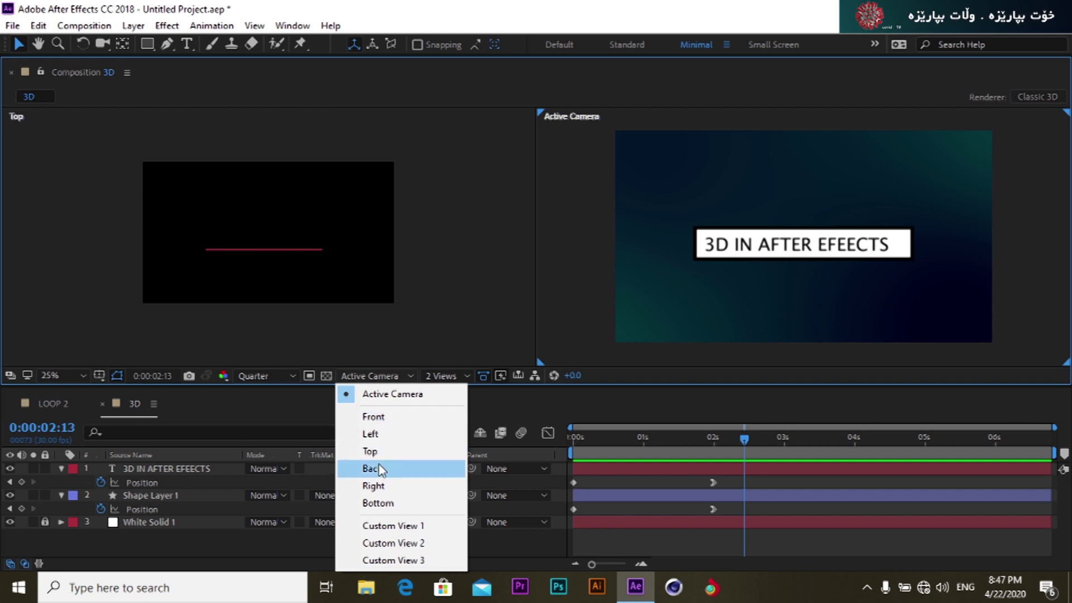
{"action": "left_click", "coordinate": [377, 435]}
{"action": "left_click", "coordinate": [468, 317]}
{"action": "left_click", "coordinate": [381, 375]}
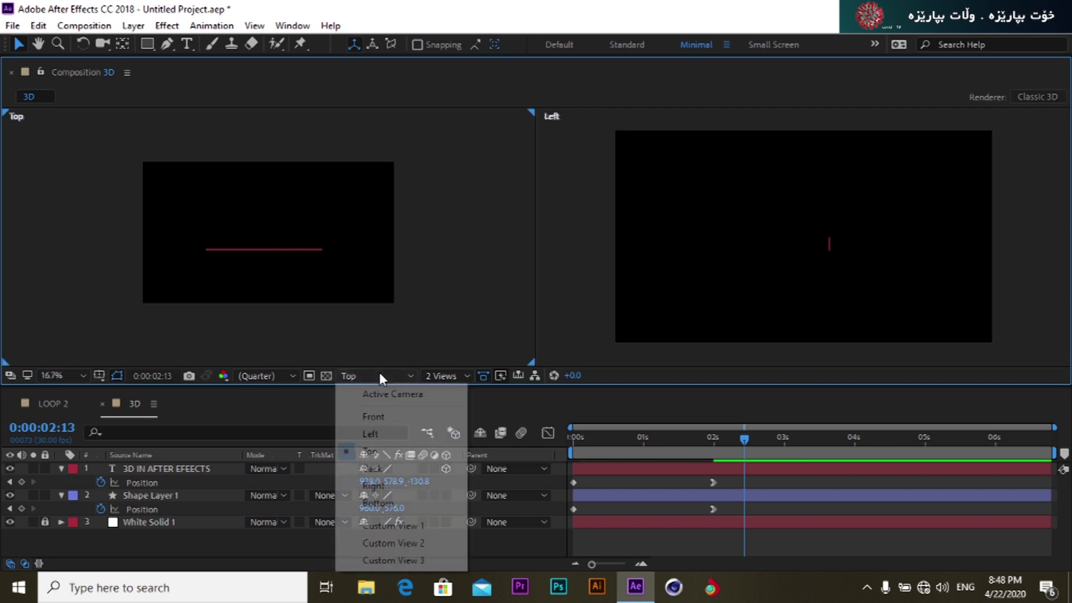
{"action": "left_click", "coordinate": [370, 485]}
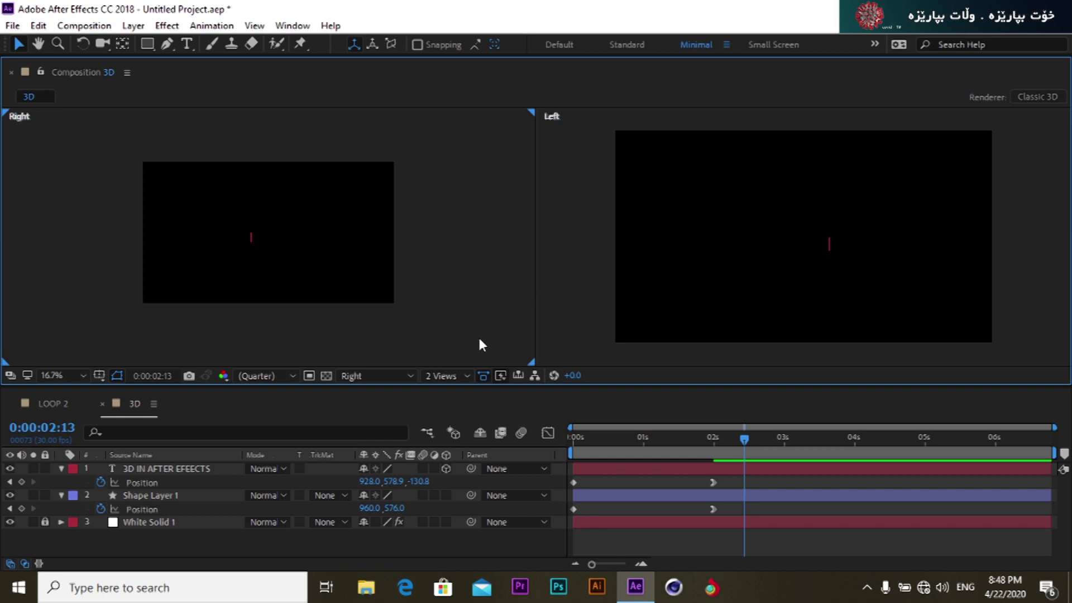
Step: Change the composition's view layout to 4 Views and activate the different viewports in turn
{"action": "left_click", "coordinate": [450, 370]}
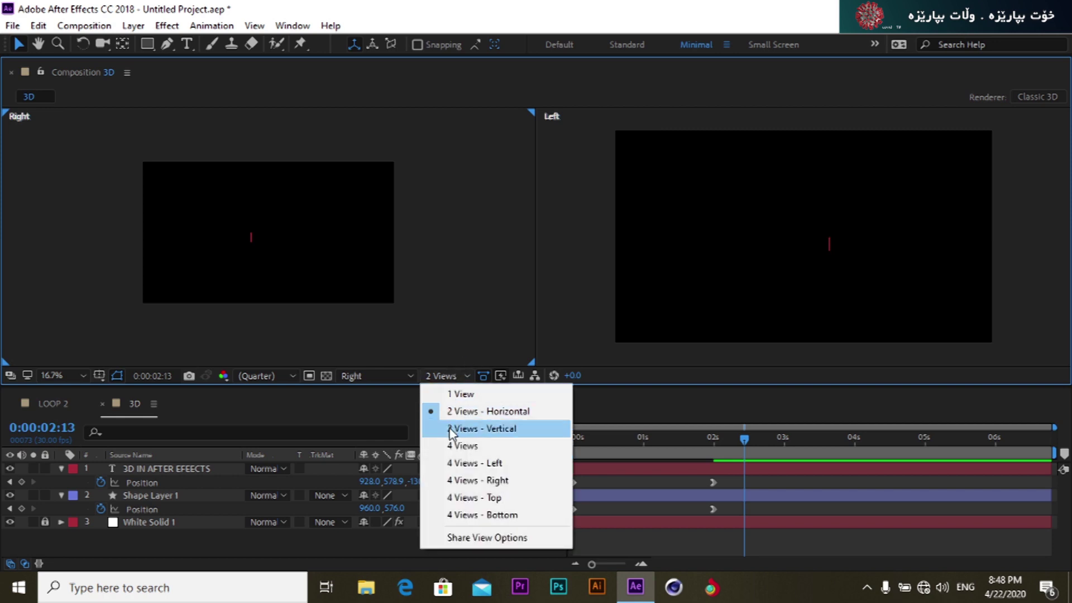
{"action": "left_click", "coordinate": [465, 445]}
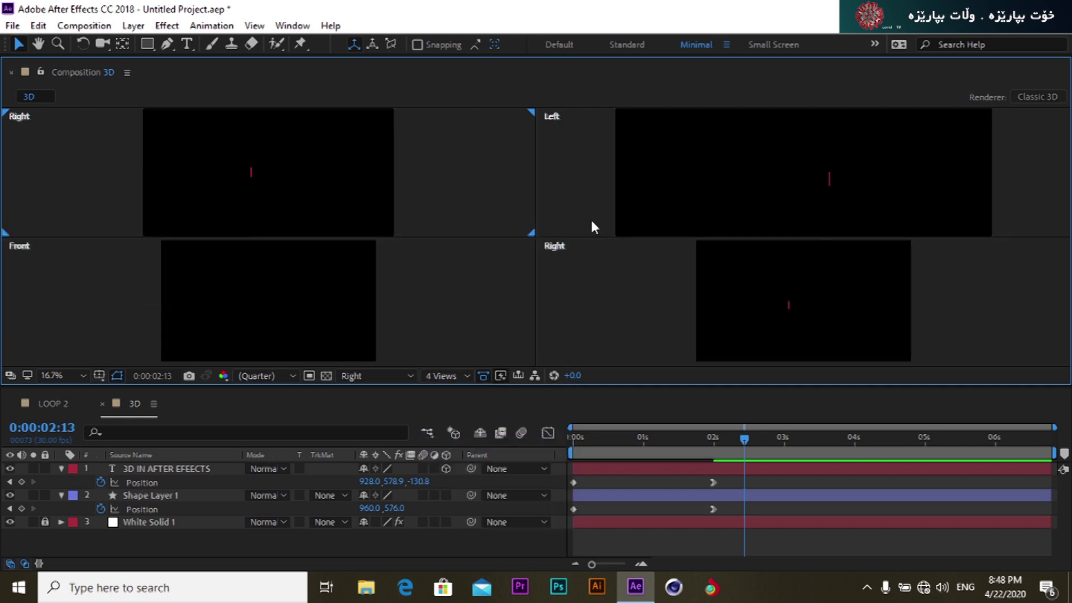
{"action": "left_click", "coordinate": [570, 276]}
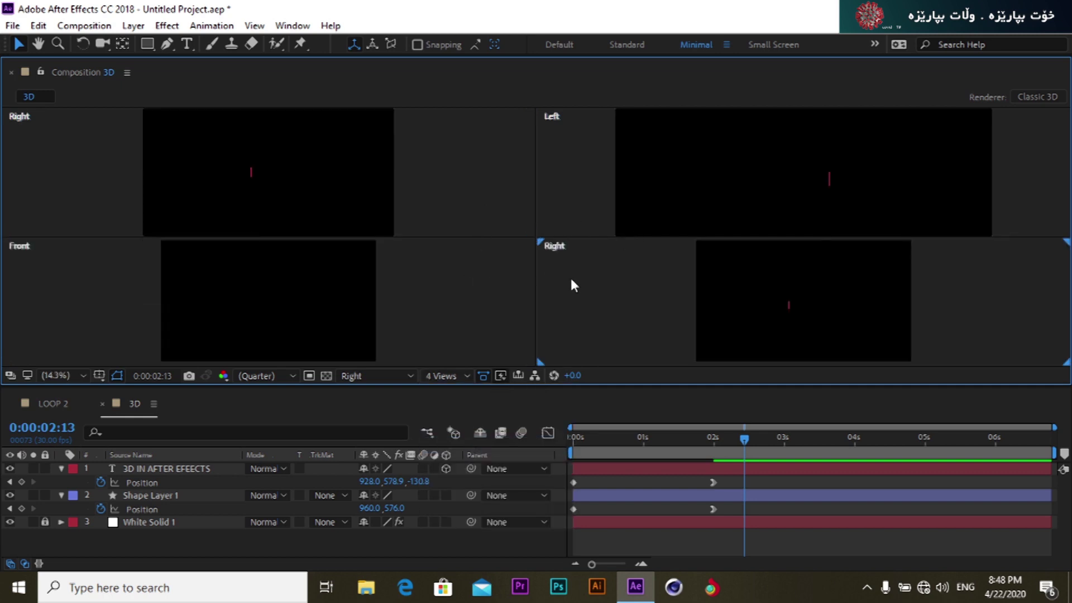
{"action": "left_click", "coordinate": [484, 197]}
{"action": "left_click", "coordinate": [457, 257]}
{"action": "left_click", "coordinate": [555, 291]}
{"action": "left_click", "coordinate": [570, 198]}
{"action": "left_click", "coordinate": [508, 223]}
{"action": "left_click", "coordinate": [485, 291]}
{"action": "left_click", "coordinate": [612, 277]}
Step: Switch the view layout to 4 Views - Left and activate the large Left viewport
{"action": "left_click", "coordinate": [466, 375]}
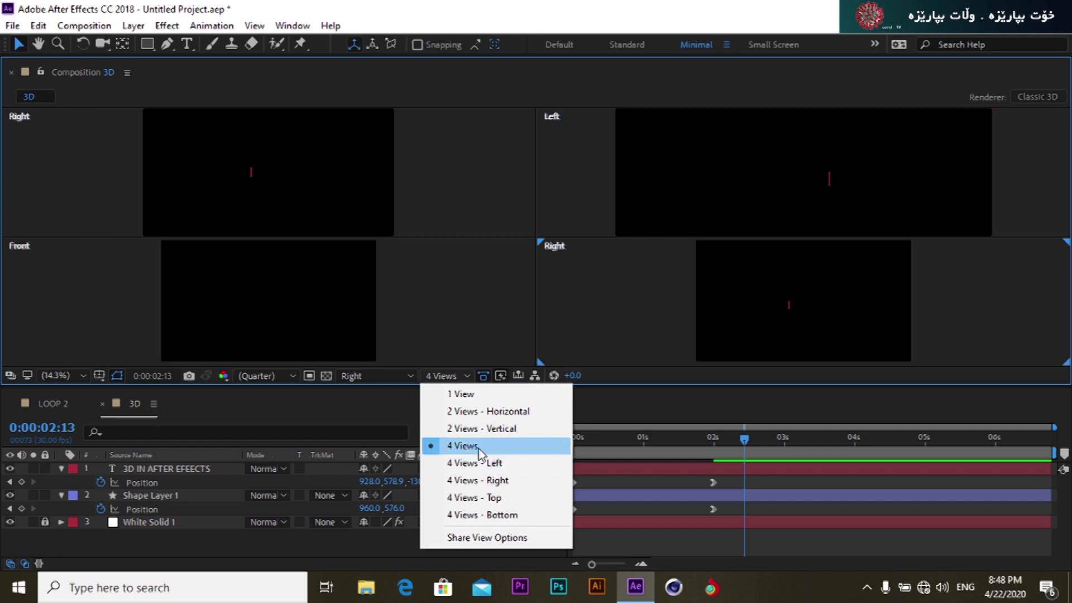
{"action": "left_click", "coordinate": [457, 463]}
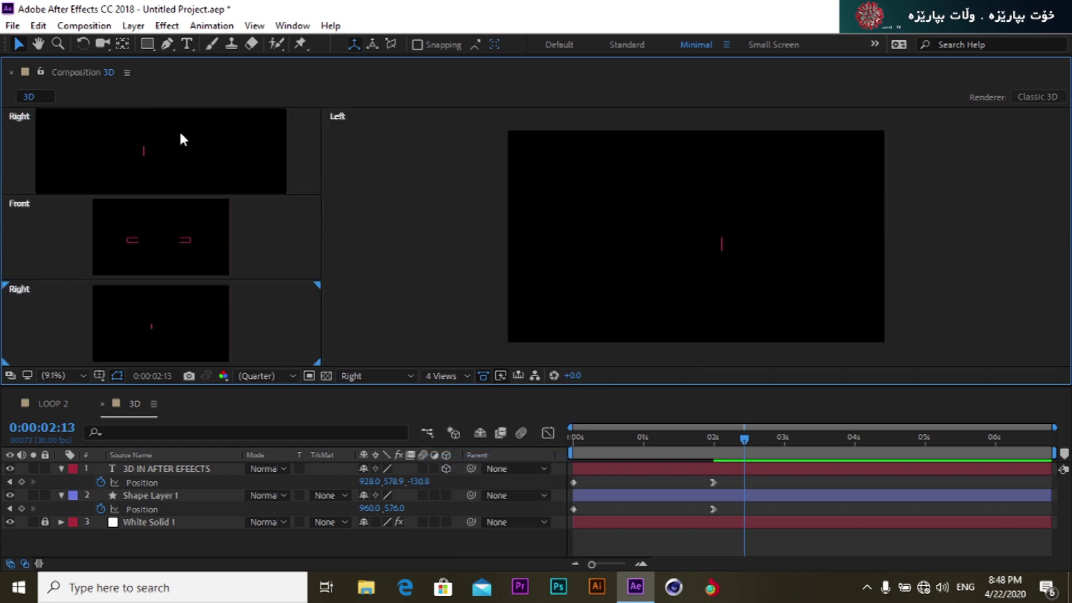
{"action": "left_click", "coordinate": [428, 273]}
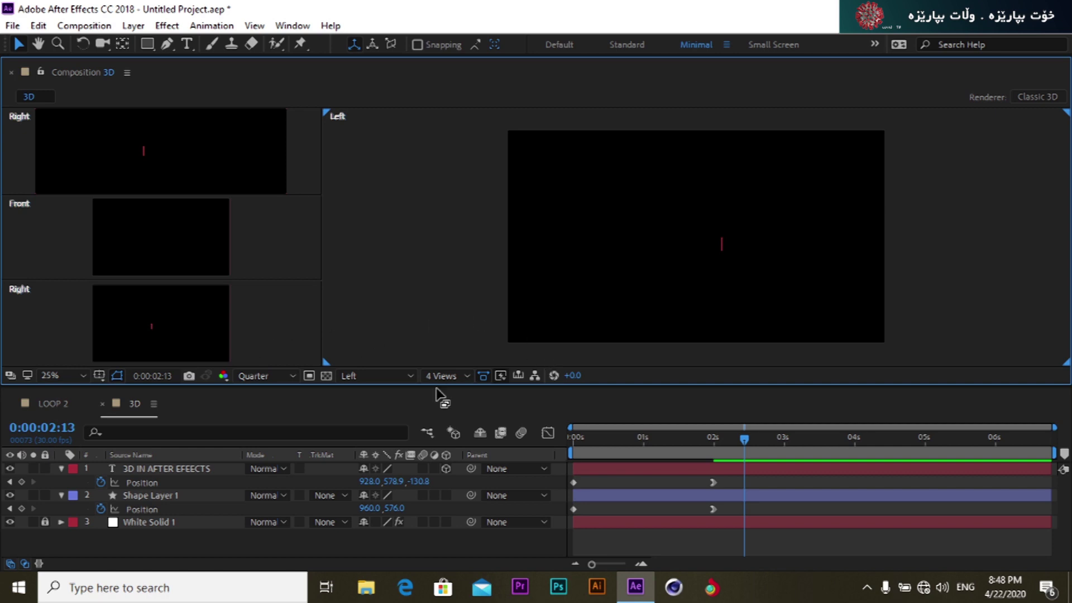
Step: Collapse the properties of the text layer and Shape Layer 1, and return the view layout to 2 Views - Horizontal
{"action": "left_click", "coordinate": [62, 468]}
{"action": "left_click", "coordinate": [61, 482]}
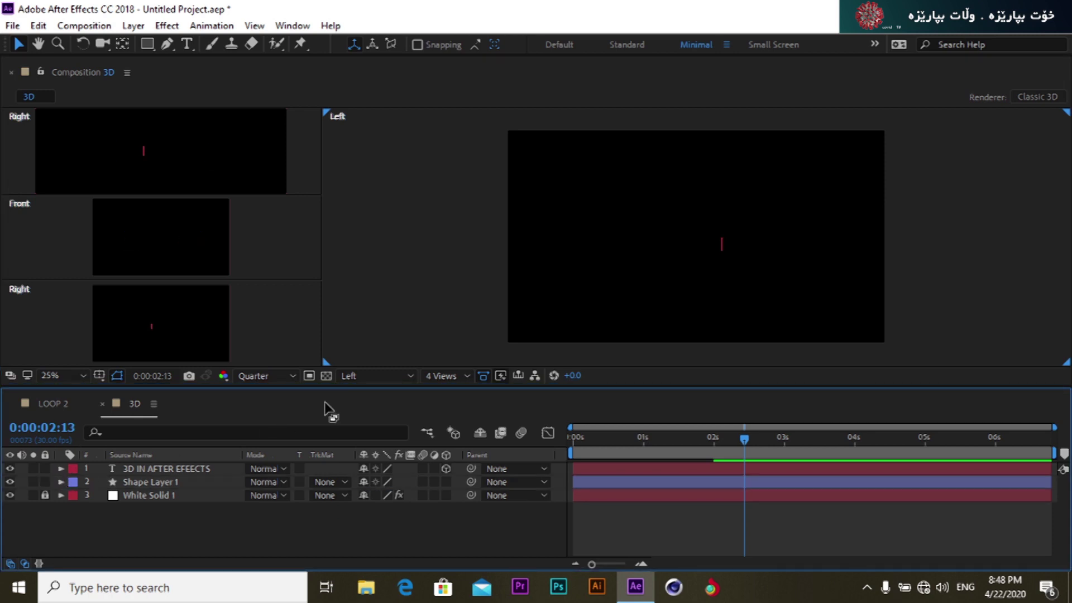
{"action": "left_click", "coordinate": [355, 377]}
{"action": "left_click", "coordinate": [358, 377]}
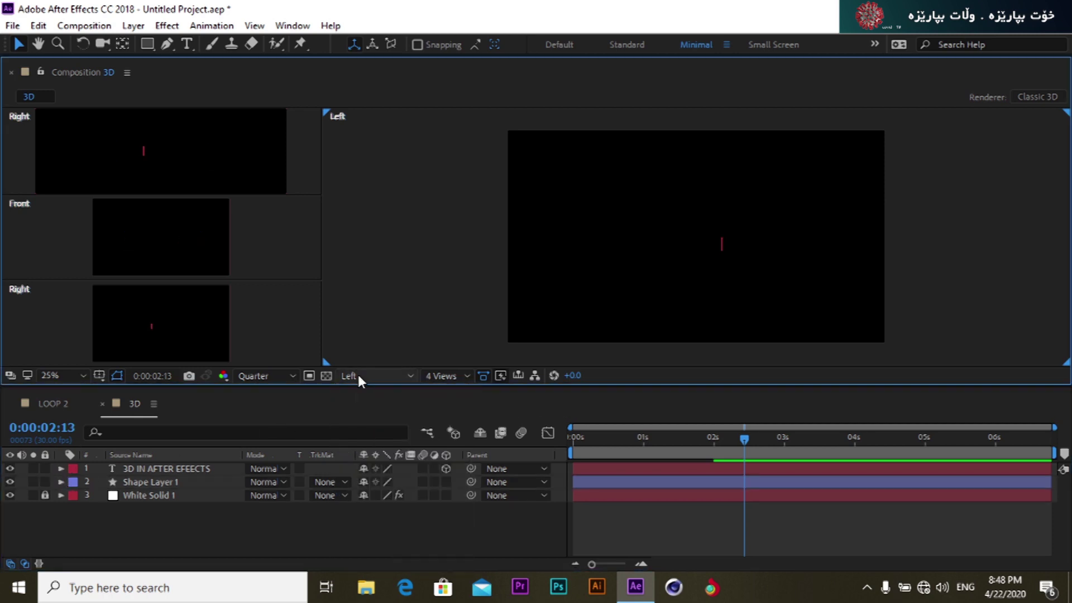
{"action": "left_click", "coordinate": [442, 375]}
{"action": "left_click", "coordinate": [446, 417]}
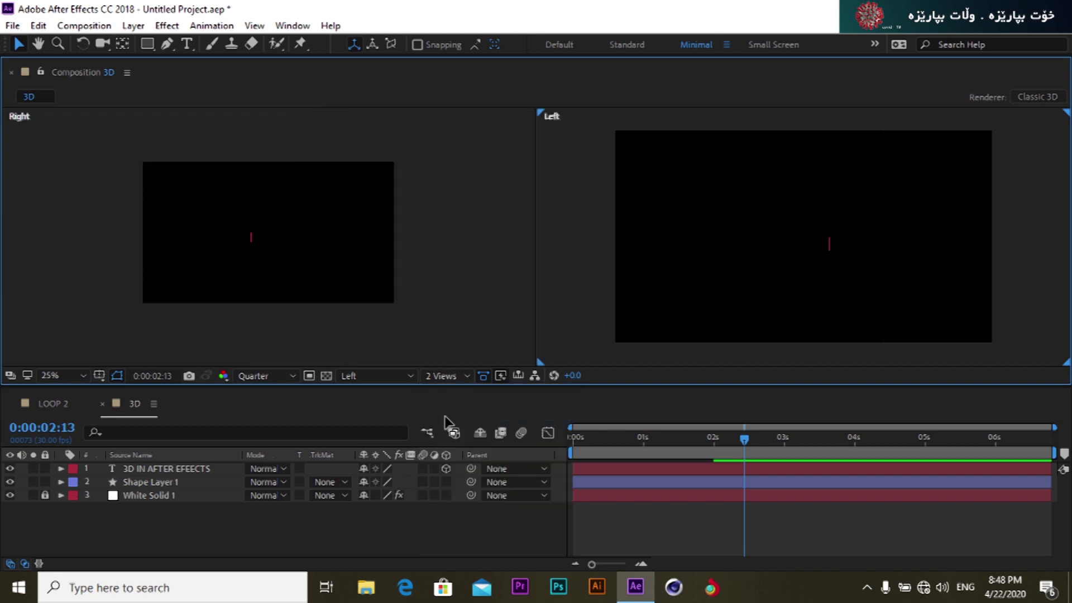